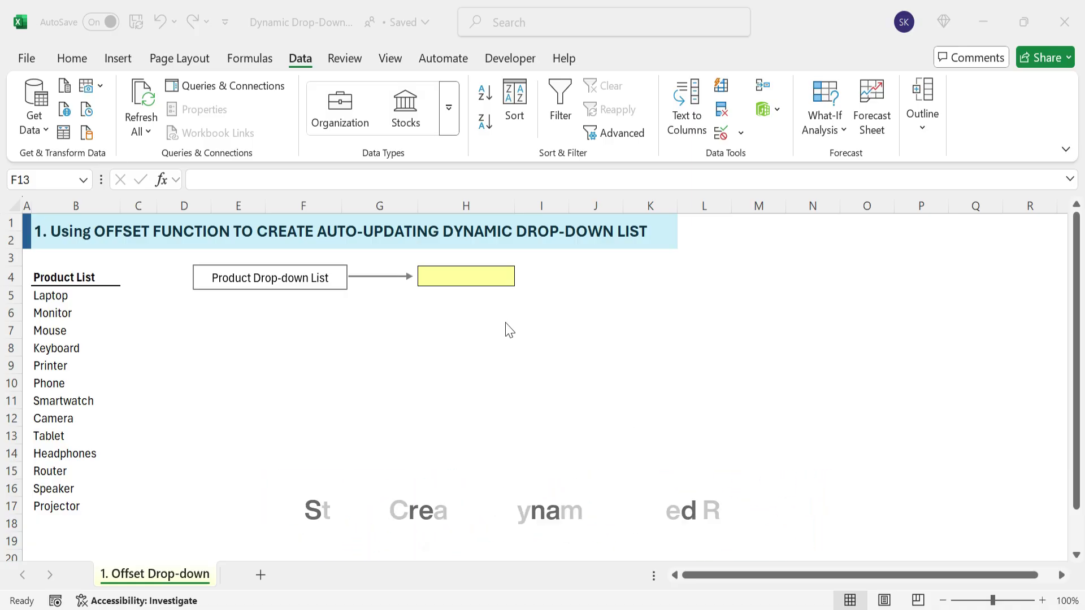
Step: Start a new workbook-scoped defined name called ProductList in the Name Manager
{"action": "left_click", "coordinate": [461, 275]}
{"action": "left_click", "coordinate": [249, 59]}
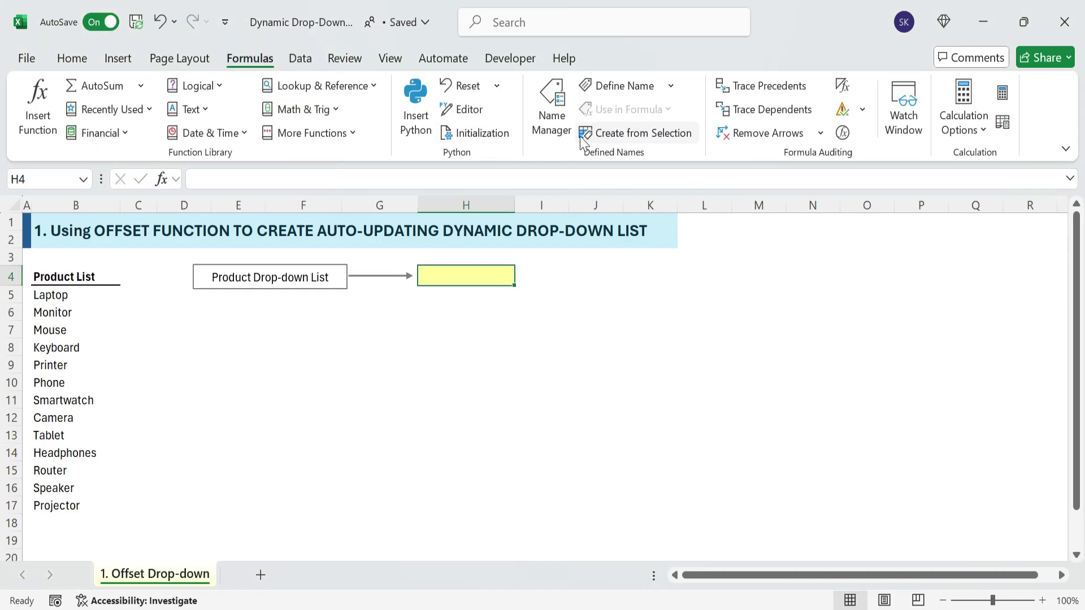
{"action": "left_click", "coordinate": [559, 125]}
{"action": "left_click", "coordinate": [167, 253]}
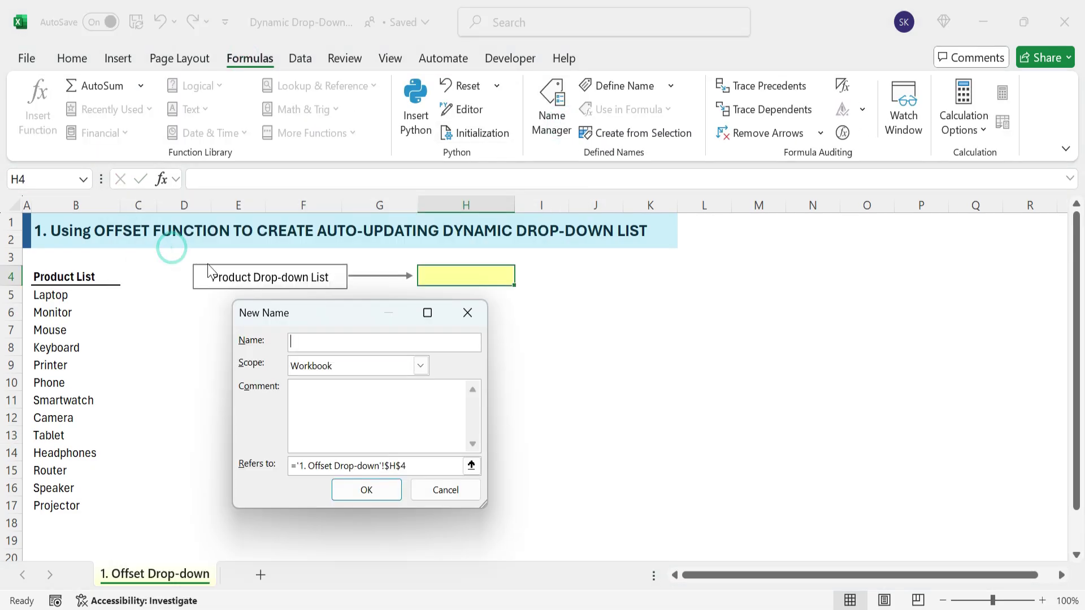
{"action": "type", "text": "ProductList"}
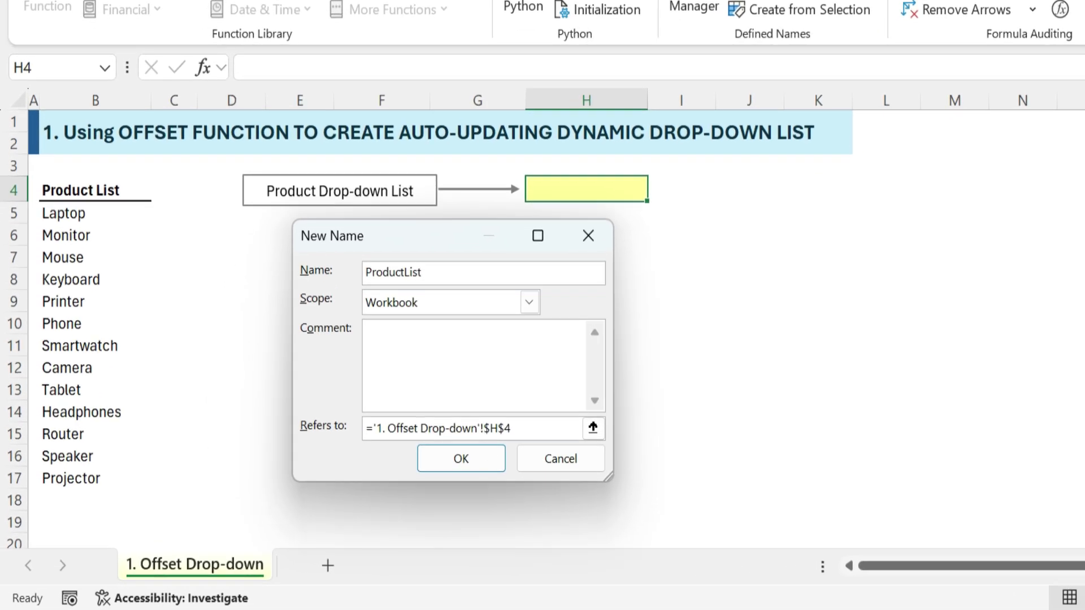
Step: Define ProductList's reference as =OFFSET('1. Offset Drop-down'!$B$5,0,0,COUNTA(B:B)-2,1), then save the name and close the Name Manager
{"action": "left_click_drag", "start_coordinate": [442, 453], "coordinate": [314, 454]}
{"action": "key", "text": "BackSpace"}
{"action": "type", "text": "=OFFSET"}
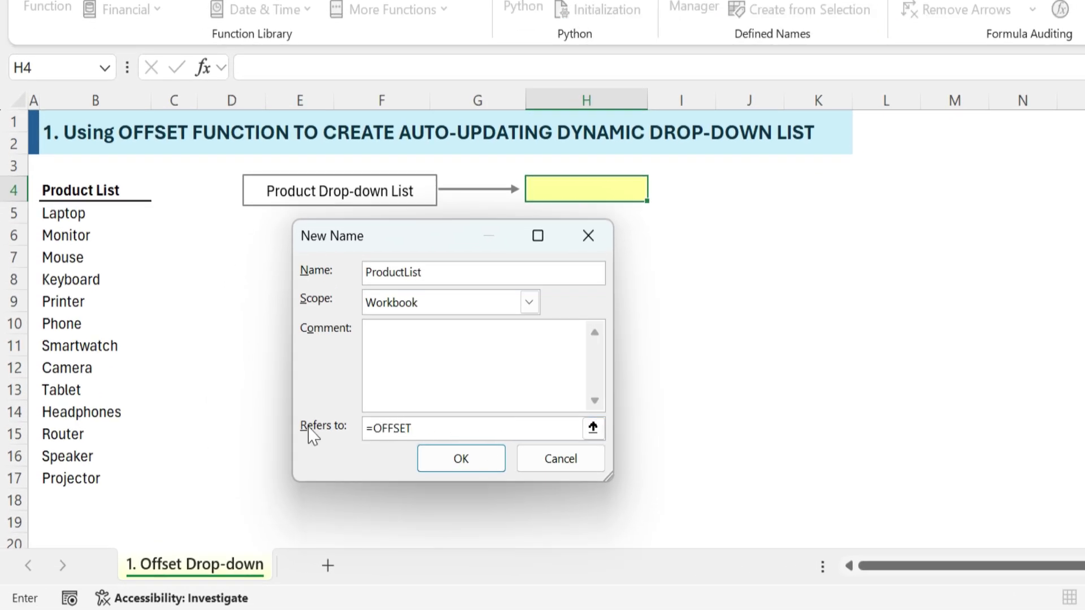
{"action": "type", "text": "("}
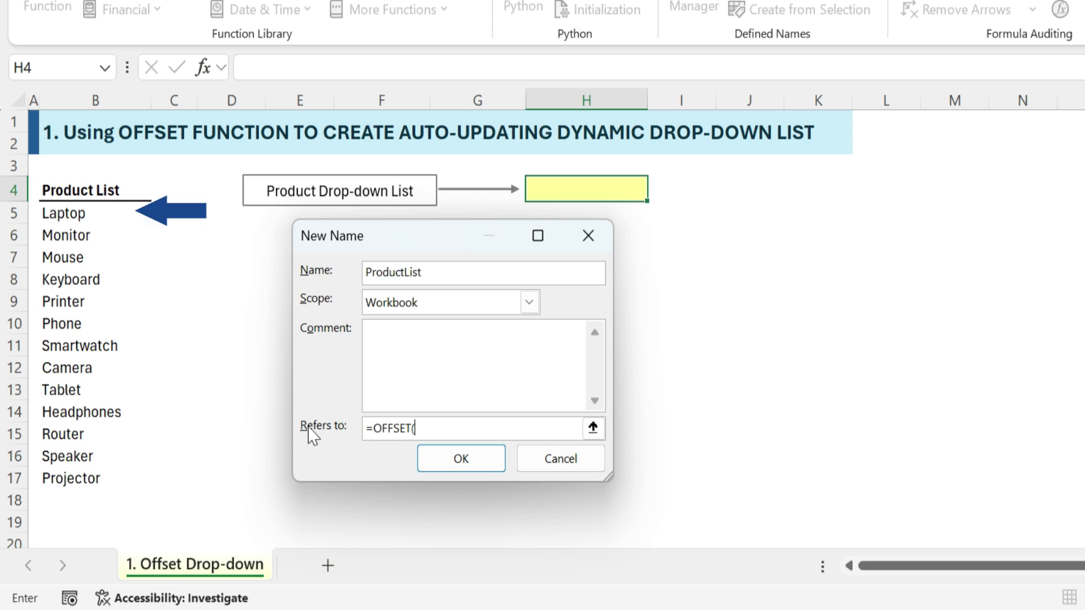
{"action": "left_click", "coordinate": [113, 220]}
{"action": "type", "text": ",0,0,"}
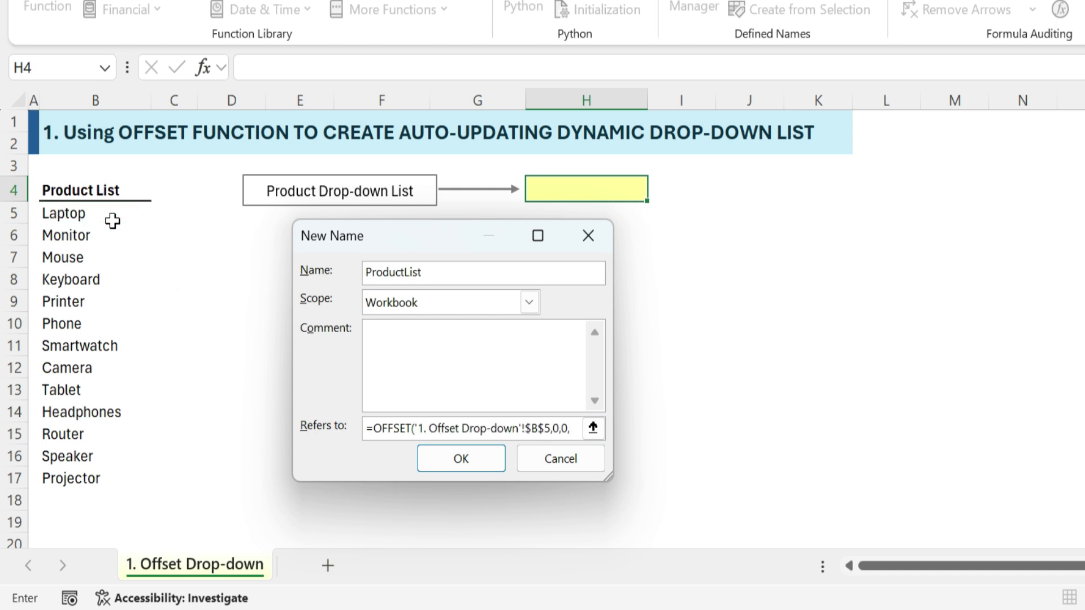
{"action": "type", "text": "COUNTA("}
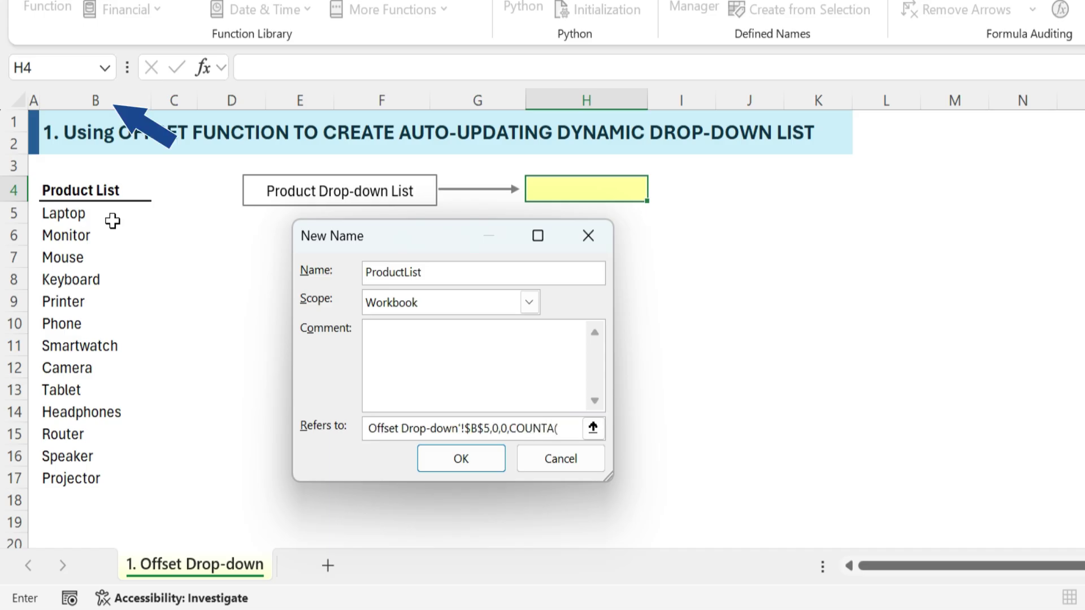
{"action": "type", "text": "B:"}
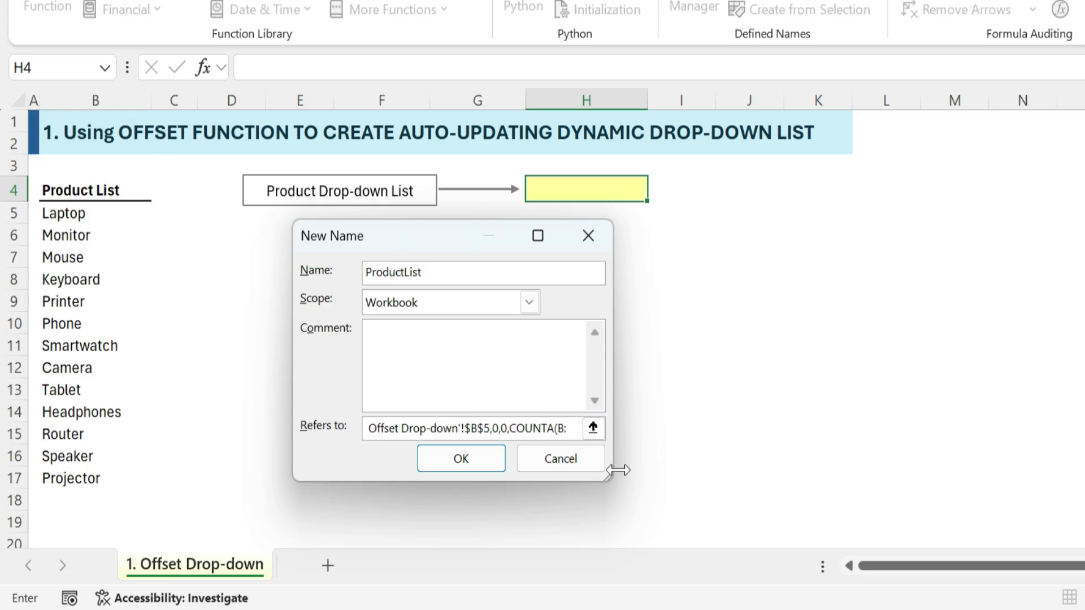
{"action": "type", "text": "B)-2,1"}
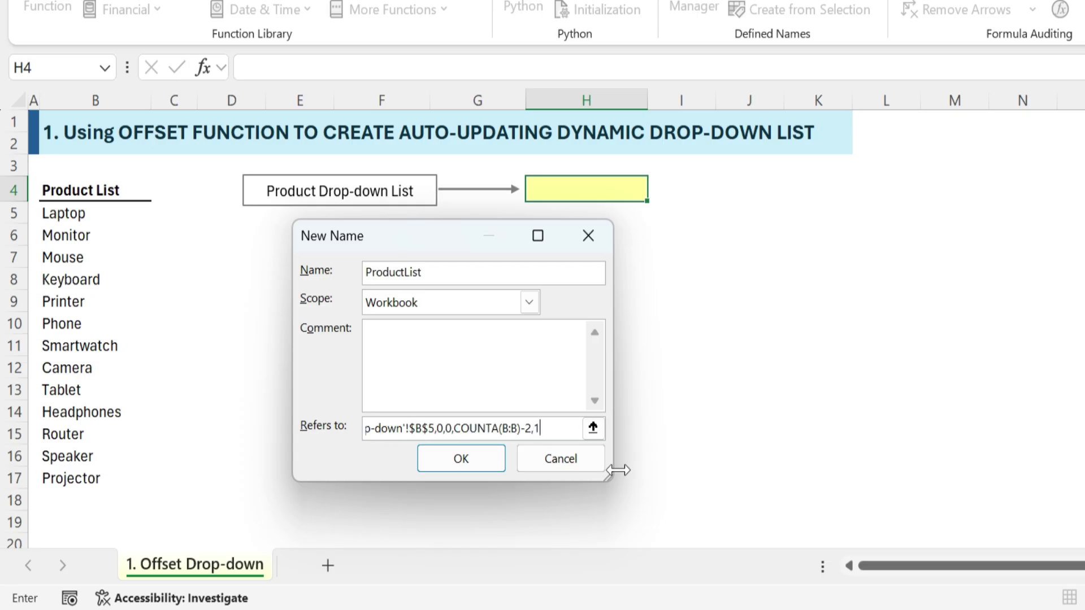
{"action": "key", "text": "F2"}
{"action": "left_click", "coordinate": [479, 466]}
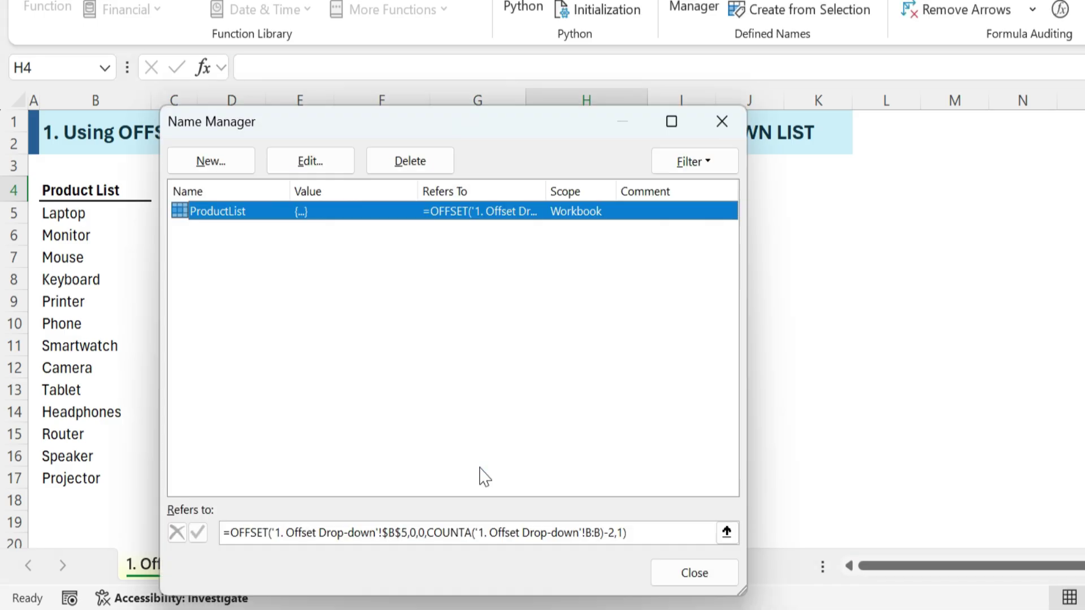
{"action": "key", "text": "Tab"}
{"action": "left_click", "coordinate": [686, 575]}
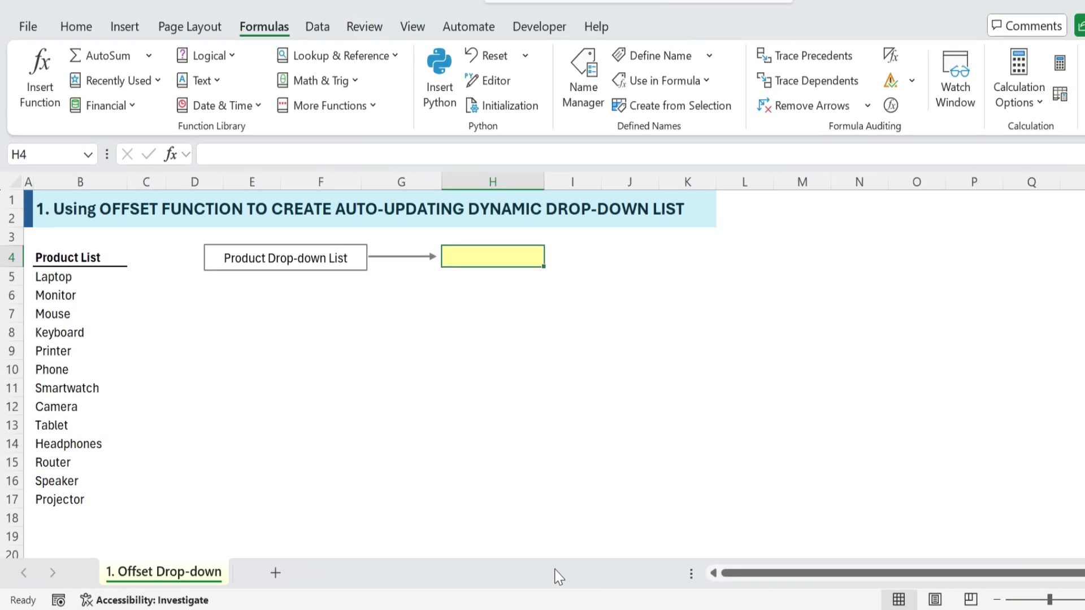
{"action": "left_click", "coordinate": [412, 387]}
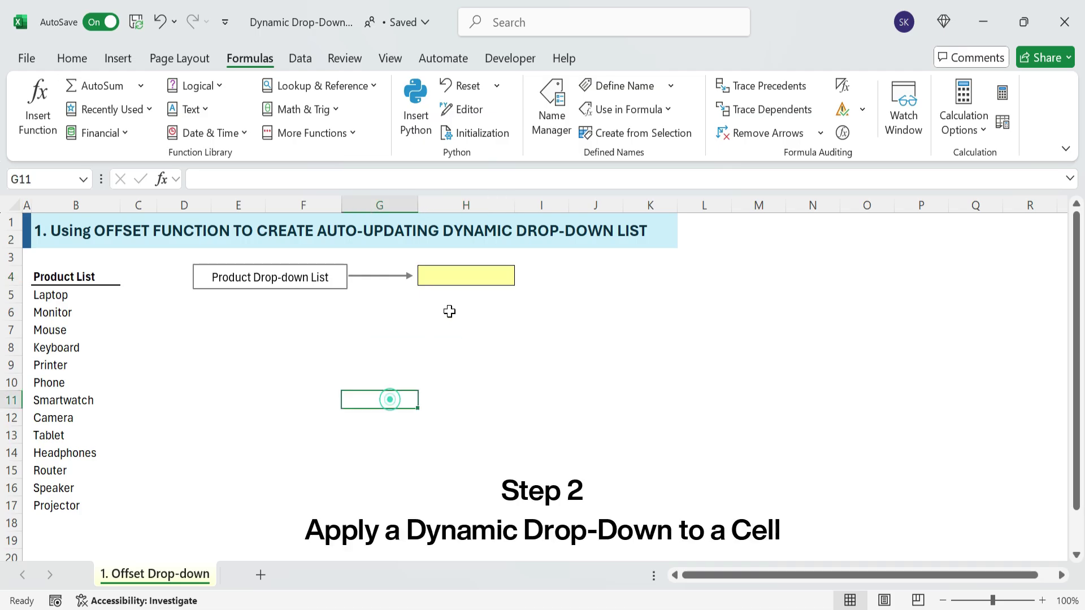
Step: Add data validation to cell H4 that allows a List with the source =ProductList
{"action": "left_click", "coordinate": [448, 279]}
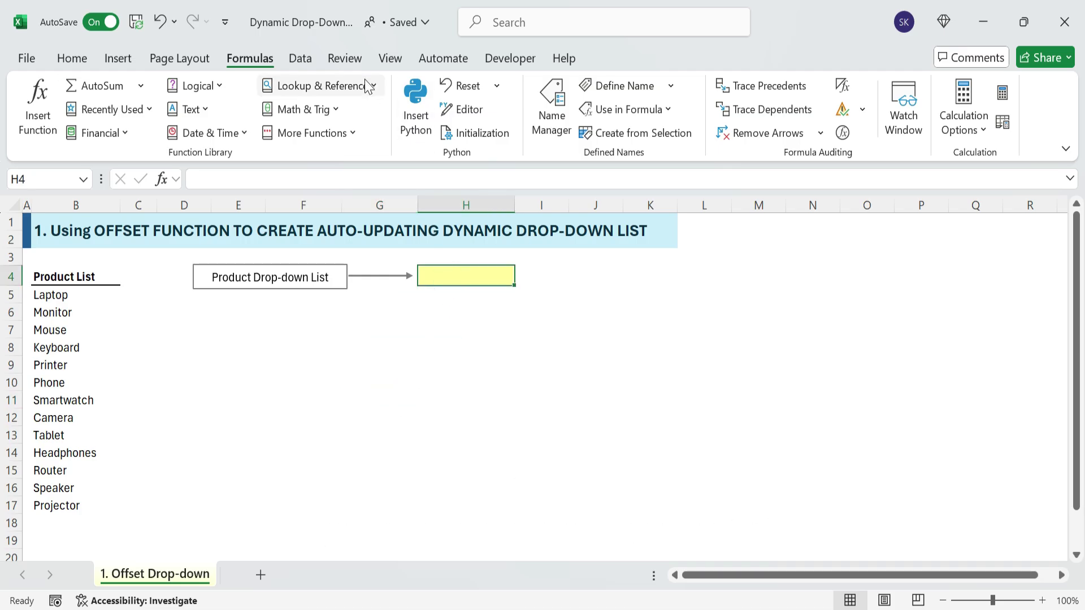
{"action": "left_click", "coordinate": [300, 58]}
{"action": "left_click", "coordinate": [741, 134]}
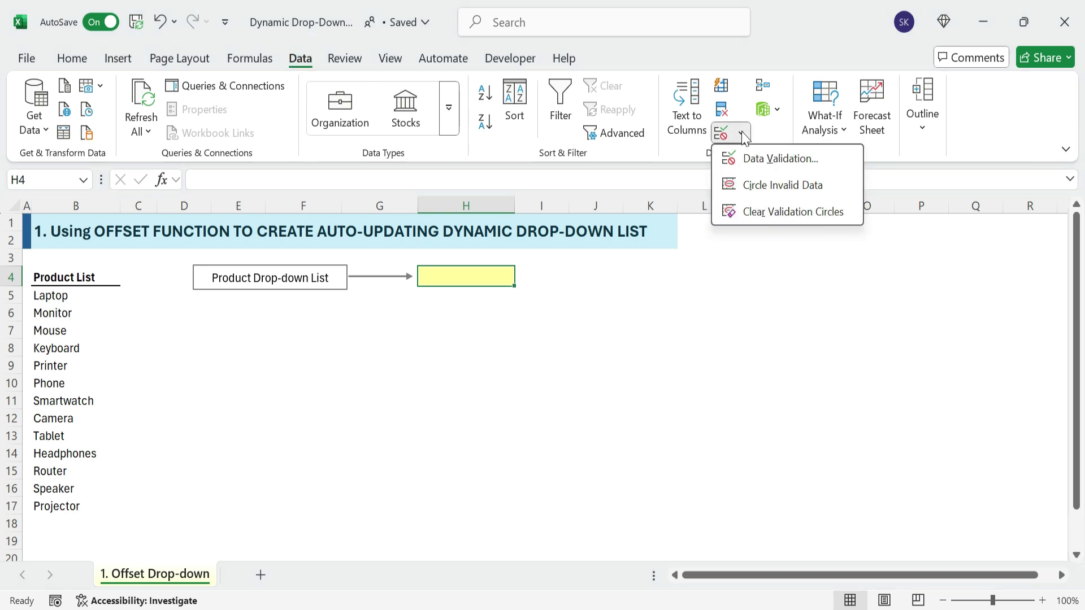
{"action": "left_click", "coordinate": [738, 156]}
{"action": "left_click", "coordinate": [376, 309]}
{"action": "left_click", "coordinate": [339, 372]}
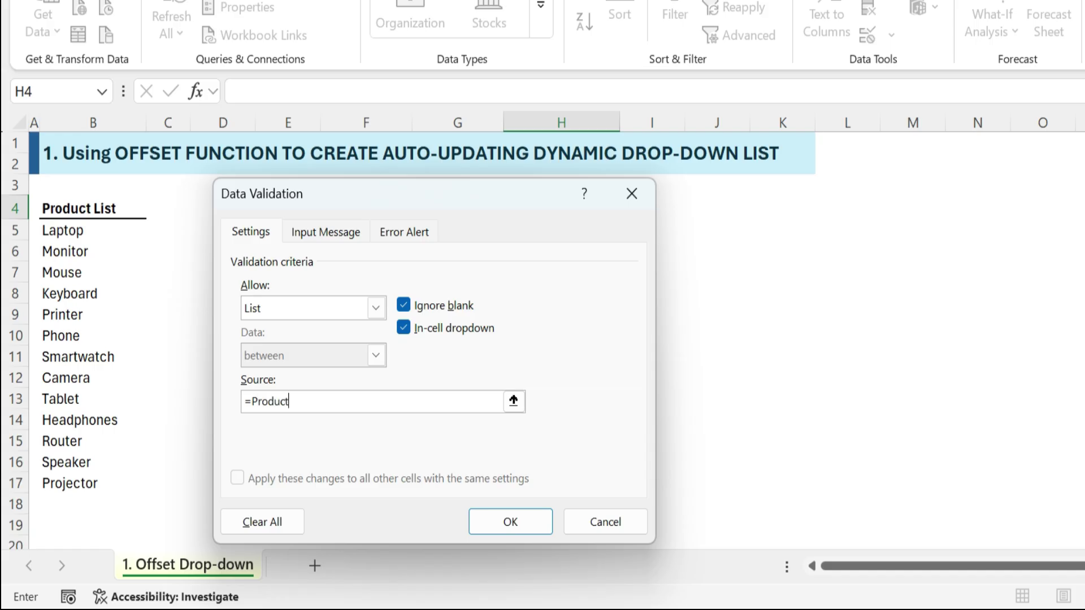
{"action": "left_click", "coordinate": [510, 520]}
Step: Try out the drop-down list in cell H4, ending with Projector selected
{"action": "left_click", "coordinate": [628, 209]}
{"action": "left_click", "coordinate": [575, 263]}
{"action": "left_click", "coordinate": [627, 208]}
{"action": "left_click", "coordinate": [550, 303]}
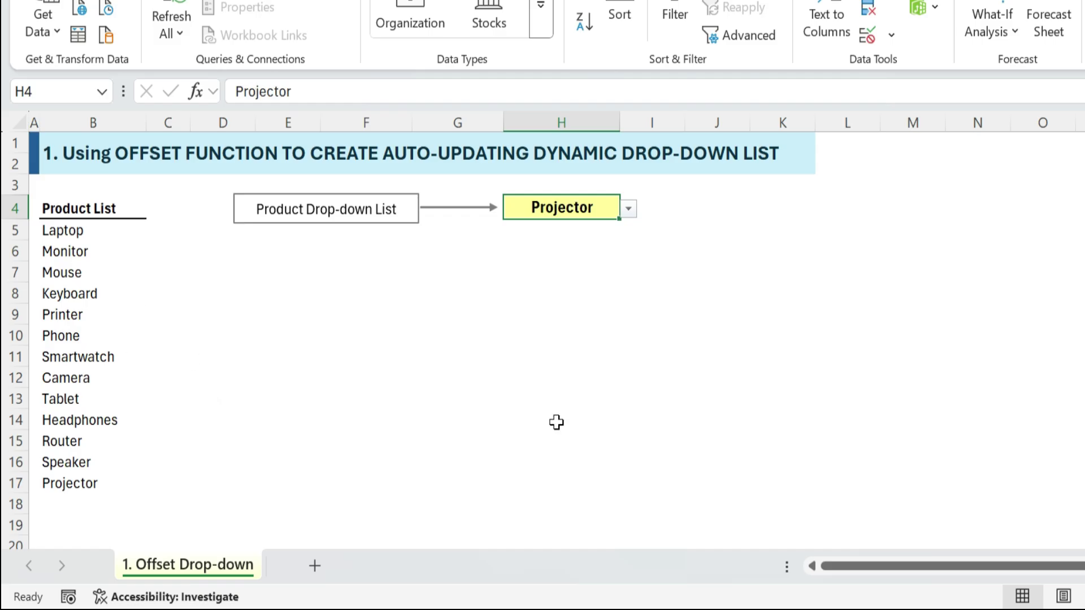
Step: Add Charger as a new product in cell B18, directly below Projector
{"action": "double_click", "coordinate": [73, 483]}
{"action": "key", "text": "Escape"}
{"action": "key", "text": "Down"}
{"action": "type", "text": "Char"}
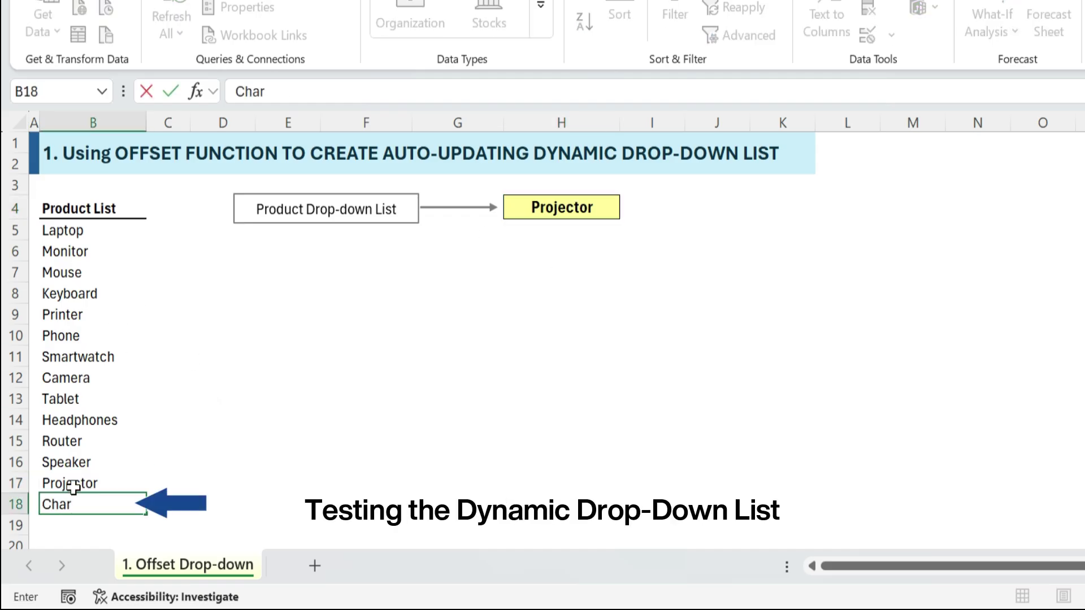
{"action": "type", "text": "ger"}
{"action": "key", "text": "Return"}
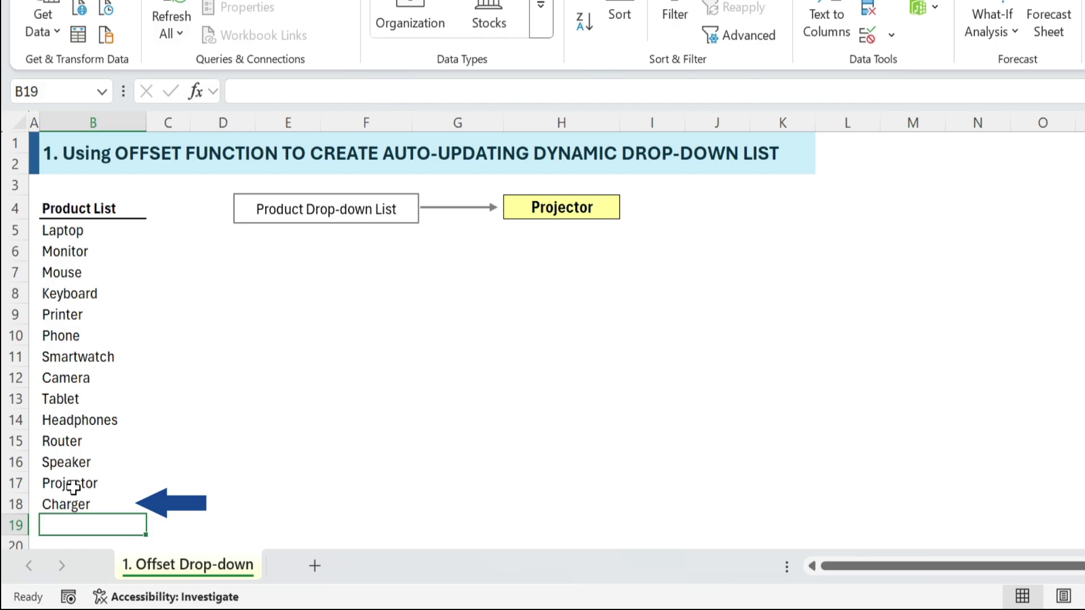
Step: Choose the newly added Charger from the drop-down list in cell H4
{"action": "left_click", "coordinate": [571, 207]}
{"action": "left_click", "coordinate": [628, 209]}
{"action": "scroll", "coordinate": [562, 421], "scroll_direction": "down", "scroll_amount": 1}
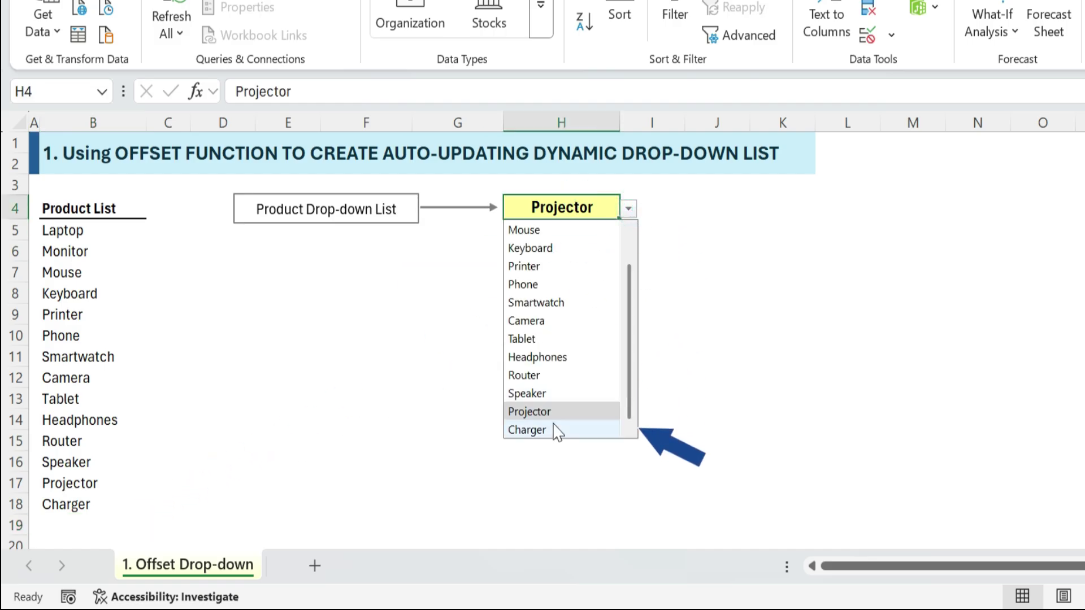
{"action": "left_click", "coordinate": [548, 433]}
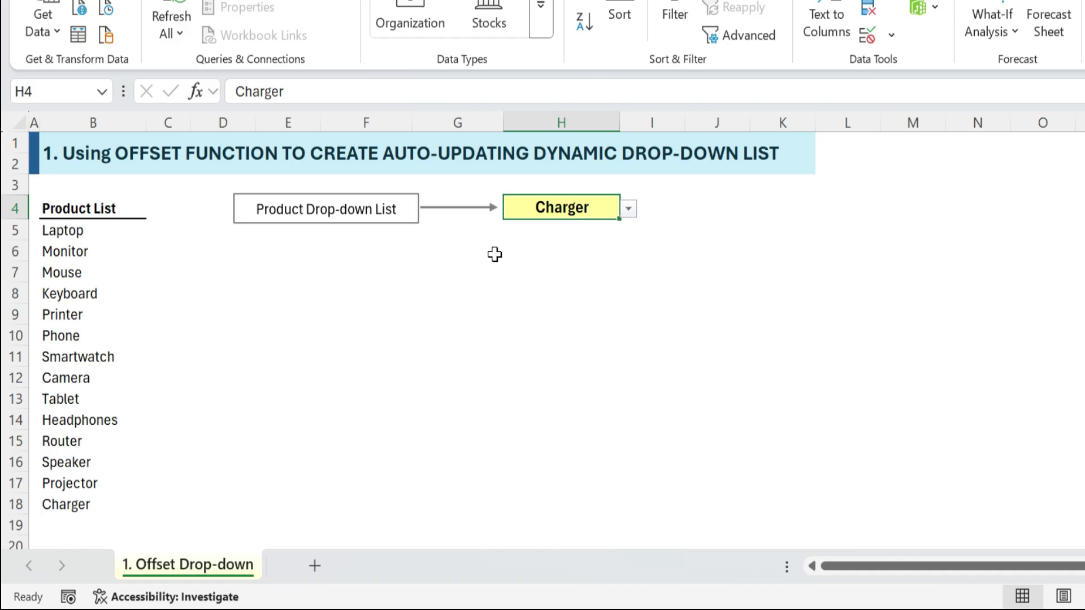
Step: Rename the product Mouse in cell B7 to Wireless Mouse
{"action": "double_click", "coordinate": [67, 275]}
{"action": "type", "text": "Wireless"}
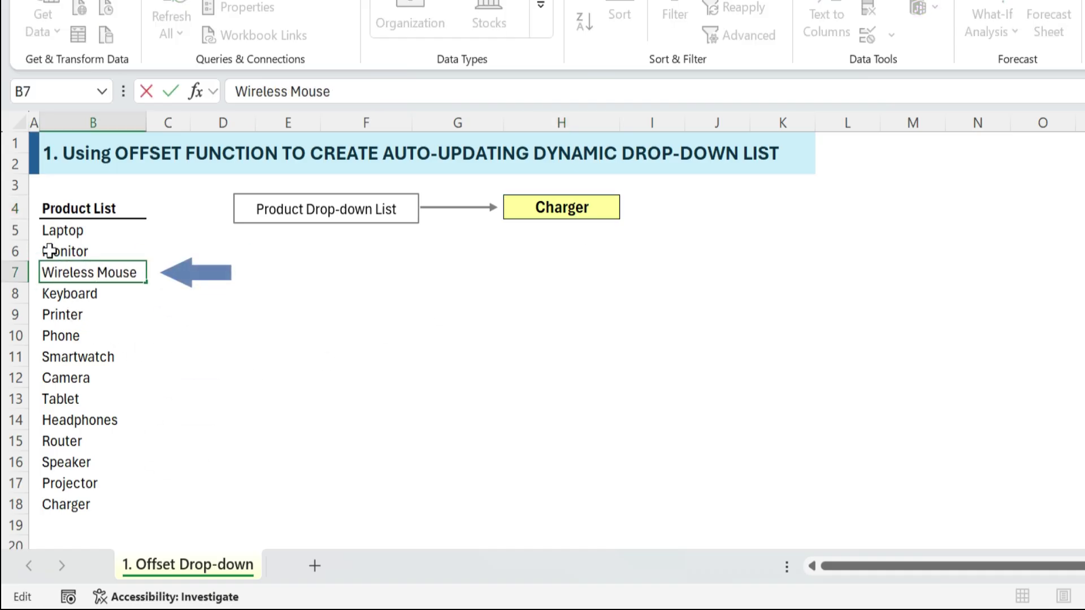
{"action": "key", "text": "Return"}
Step: Choose the renamed Wireless Mouse from the drop-down list in cell H4
{"action": "left_click", "coordinate": [569, 212]}
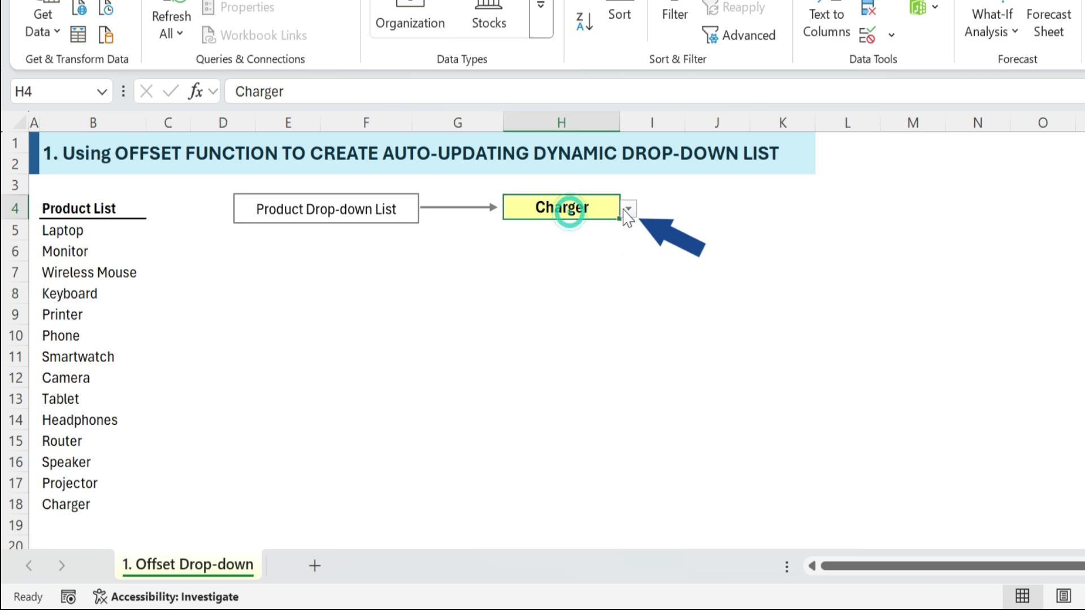
{"action": "left_click", "coordinate": [628, 209]}
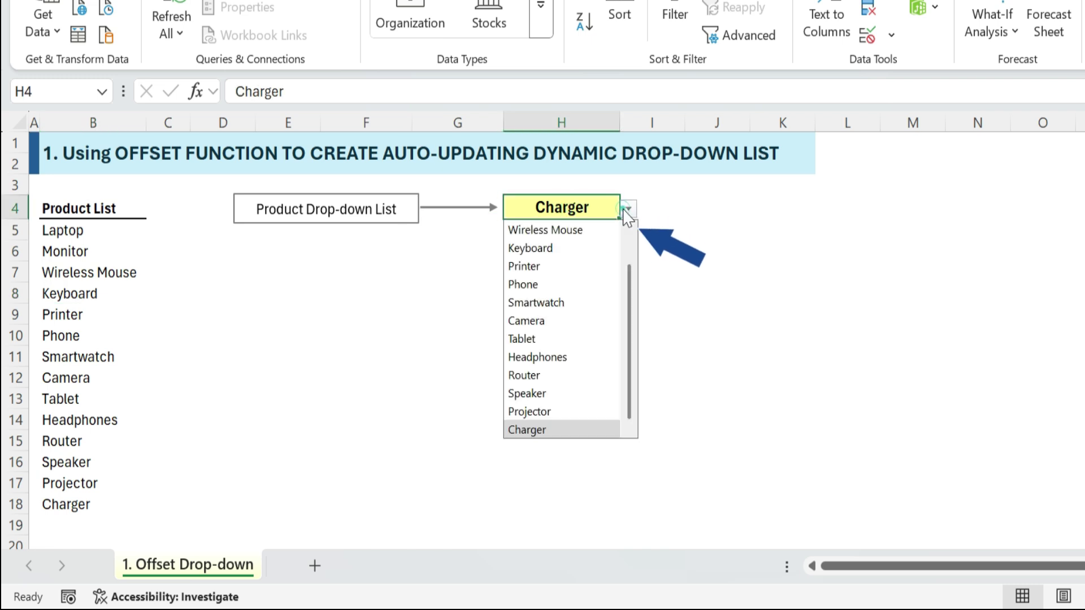
{"action": "left_click", "coordinate": [570, 231]}
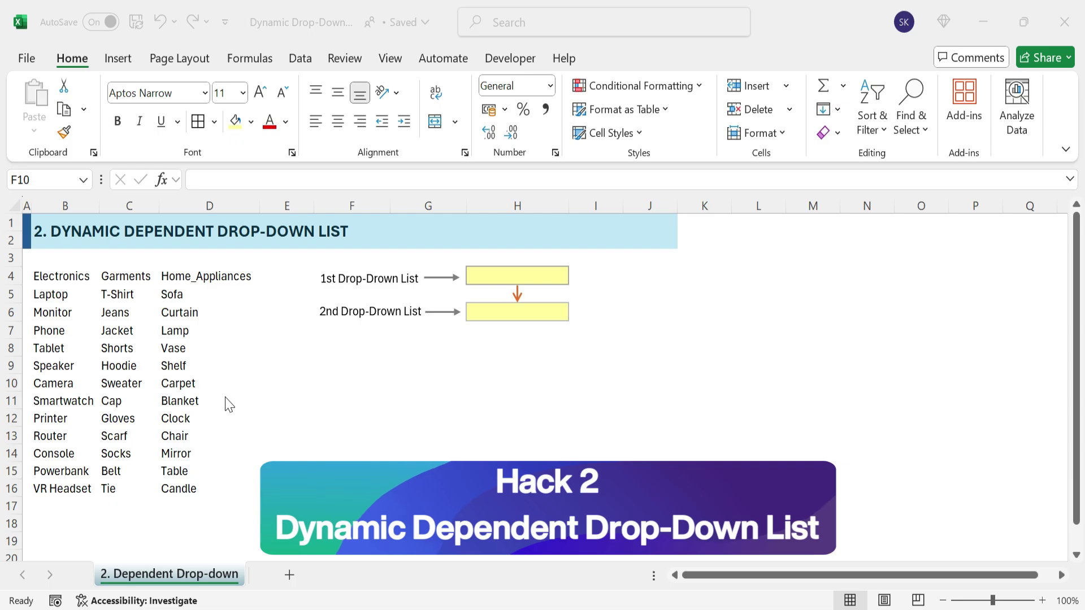
{"action": "left_click", "coordinate": [293, 365]}
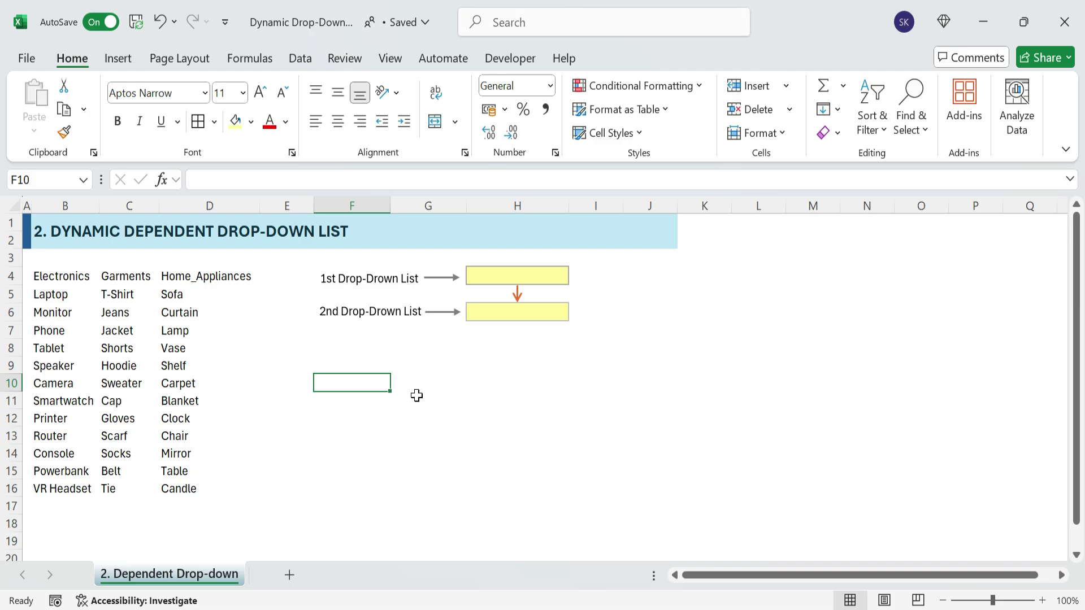
{"action": "left_click", "coordinate": [446, 455]}
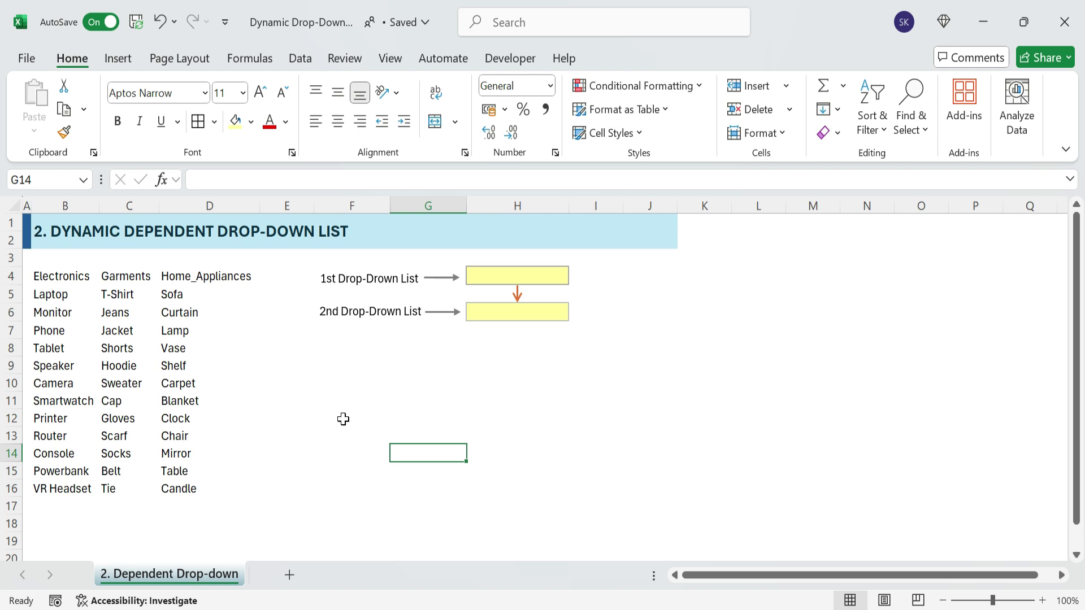
Step: Convert the category data in B4:D16 into a table with headers
{"action": "left_click_drag", "start_coordinate": [51, 276], "coordinate": [162, 480]}
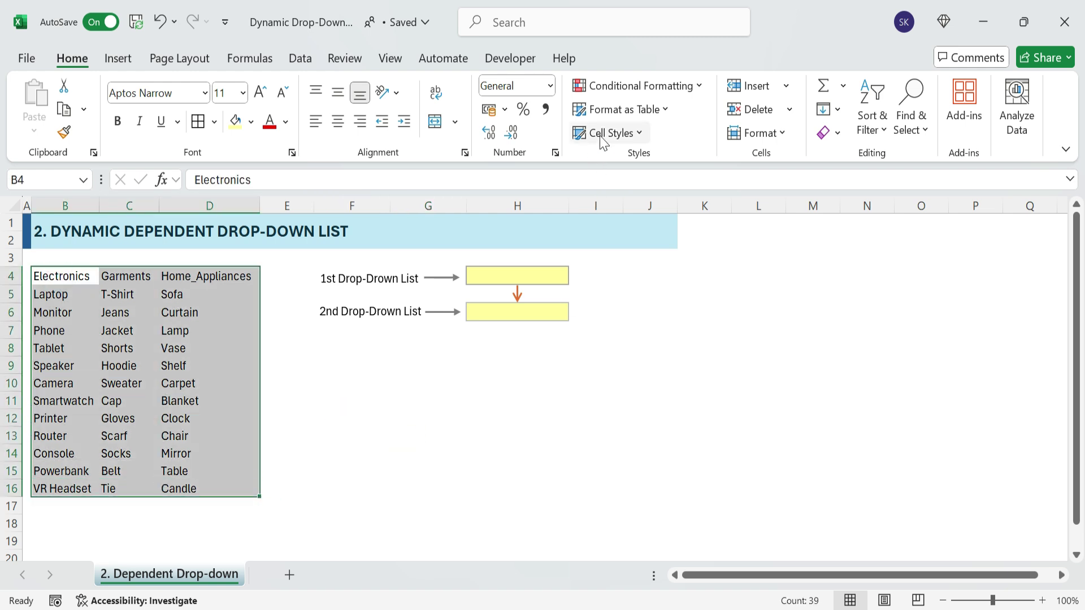
{"action": "key", "text": "ctrl+t"}
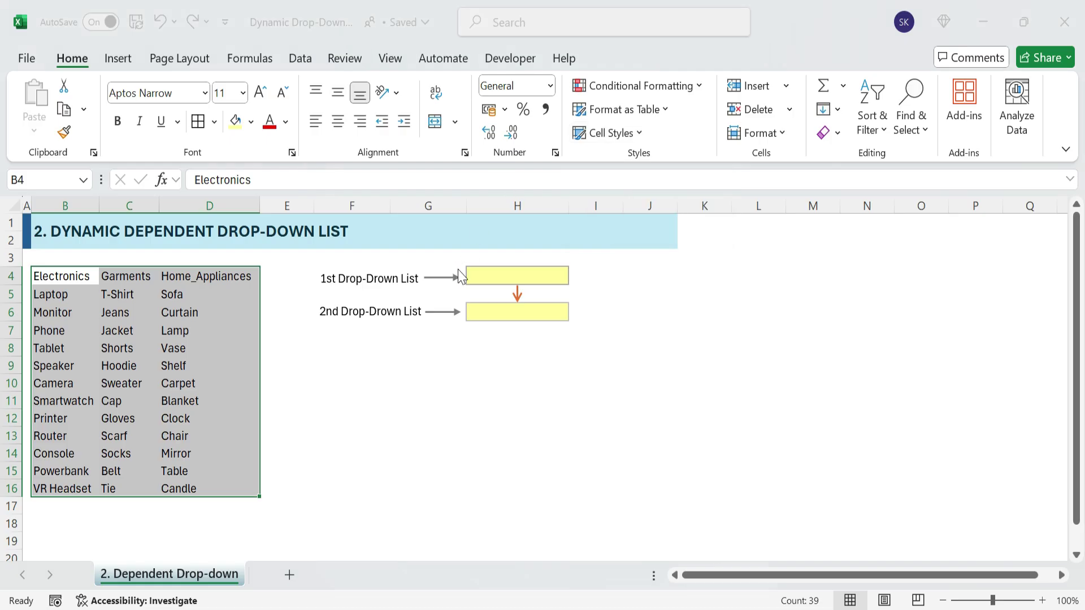
{"action": "left_click", "coordinate": [281, 453]}
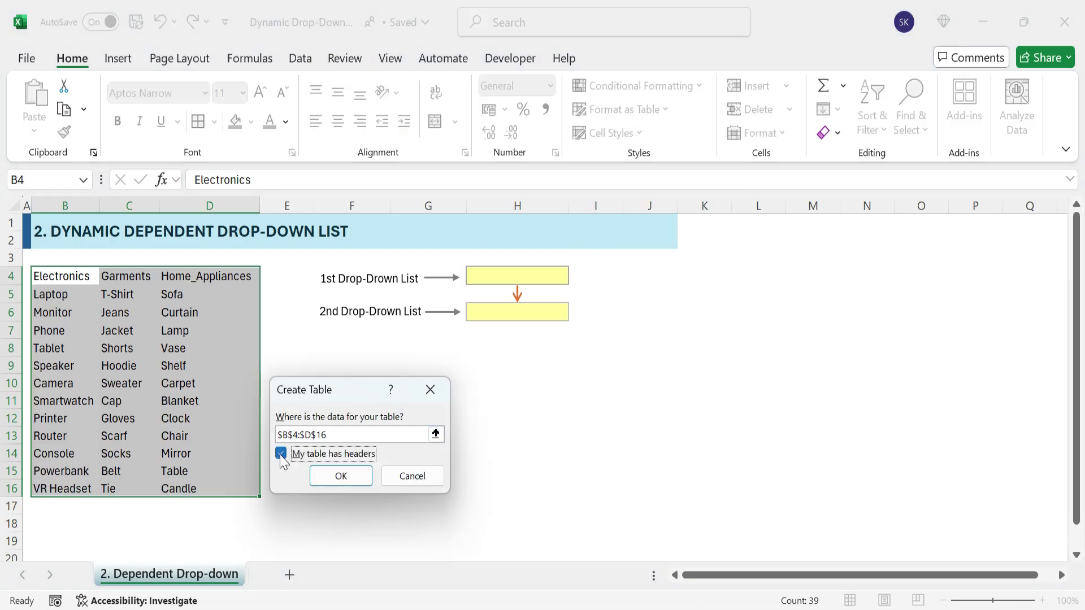
{"action": "left_click", "coordinate": [334, 474]}
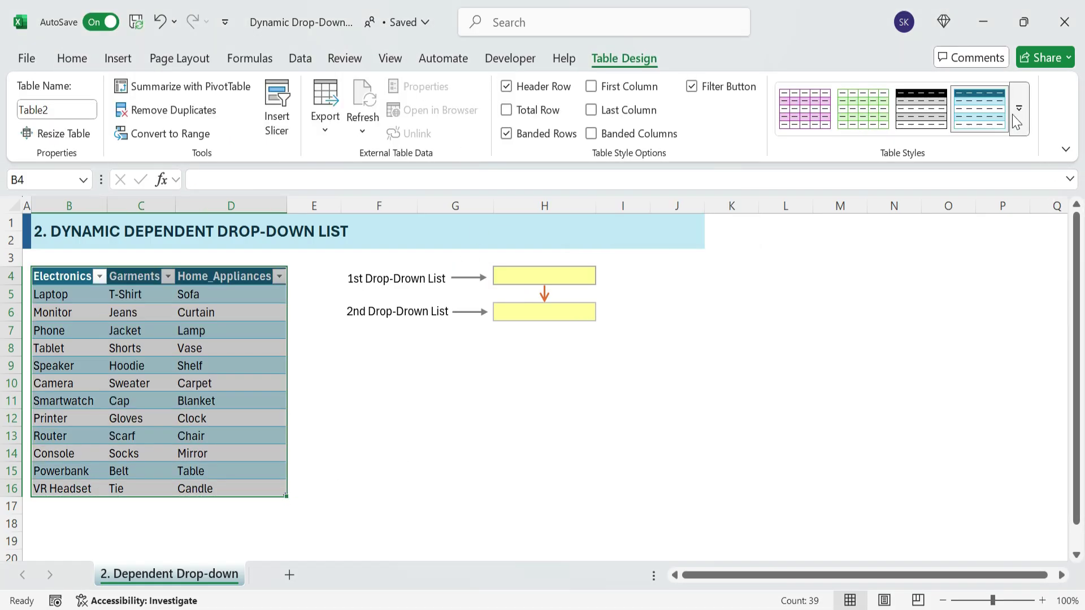
Step: Apply the table style with a bright blue header and light blue banded rows to the category table
{"action": "left_click", "coordinate": [1015, 119]}
{"action": "left_click", "coordinate": [916, 348]}
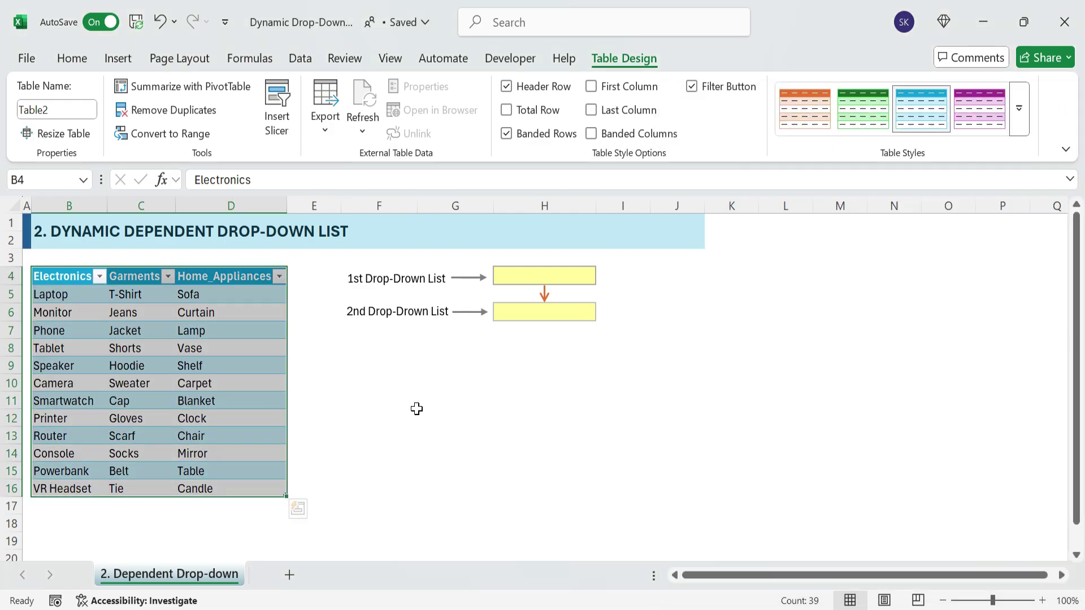
{"action": "left_click", "coordinate": [416, 409]}
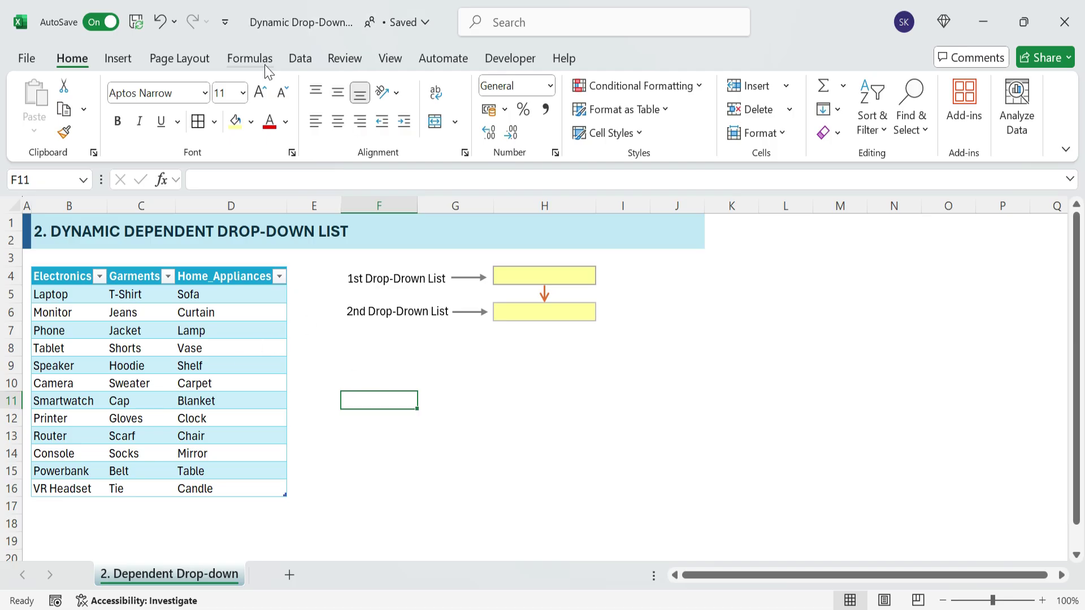
Step: Define a workbook-level name Electronics that refers to the Electronics column of the category table, =Table2[Electronics]
{"action": "left_click", "coordinate": [251, 59]}
{"action": "left_click", "coordinate": [548, 123]}
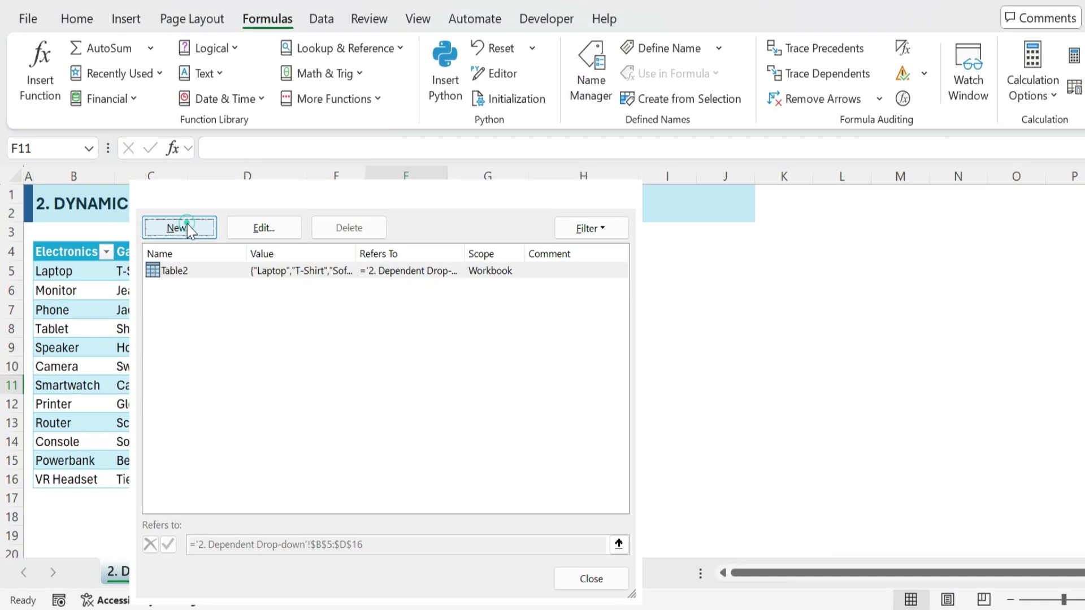
{"action": "left_click", "coordinate": [179, 252]}
{"action": "type", "text": "Electronics"}
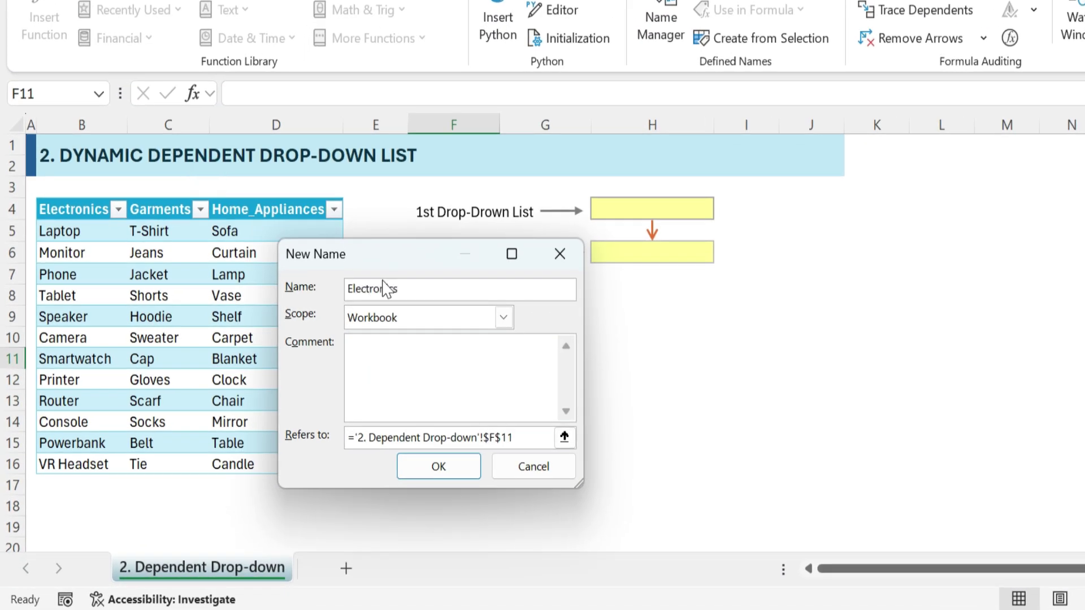
{"action": "left_click_drag", "start_coordinate": [515, 438], "coordinate": [333, 438]}
{"action": "key", "text": "BackSpace"}
{"action": "type", "text": "="}
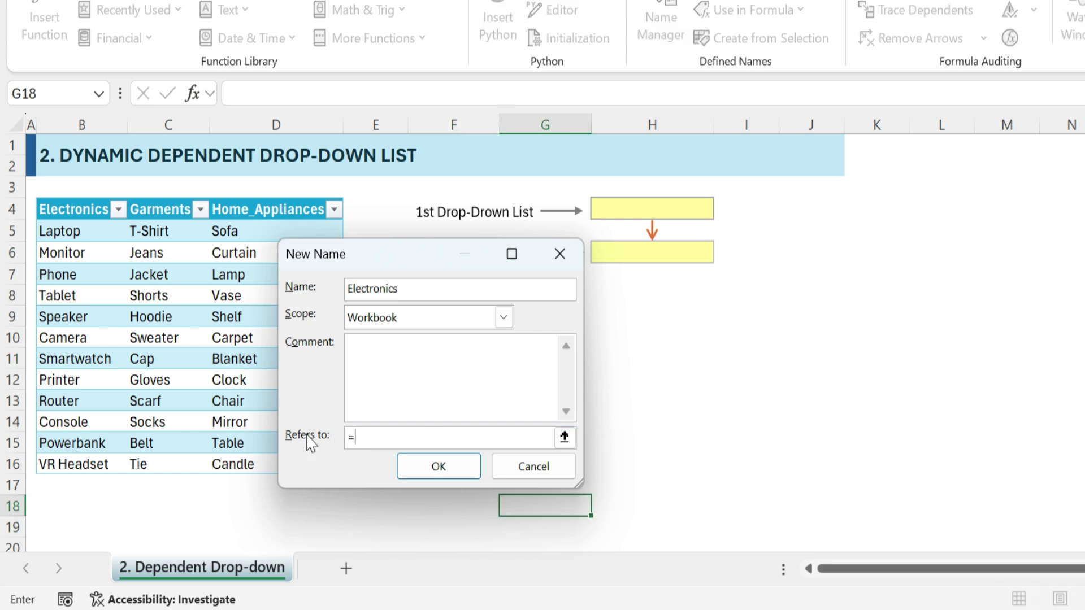
{"action": "left_click_drag", "start_coordinate": [93, 235], "coordinate": [87, 463]}
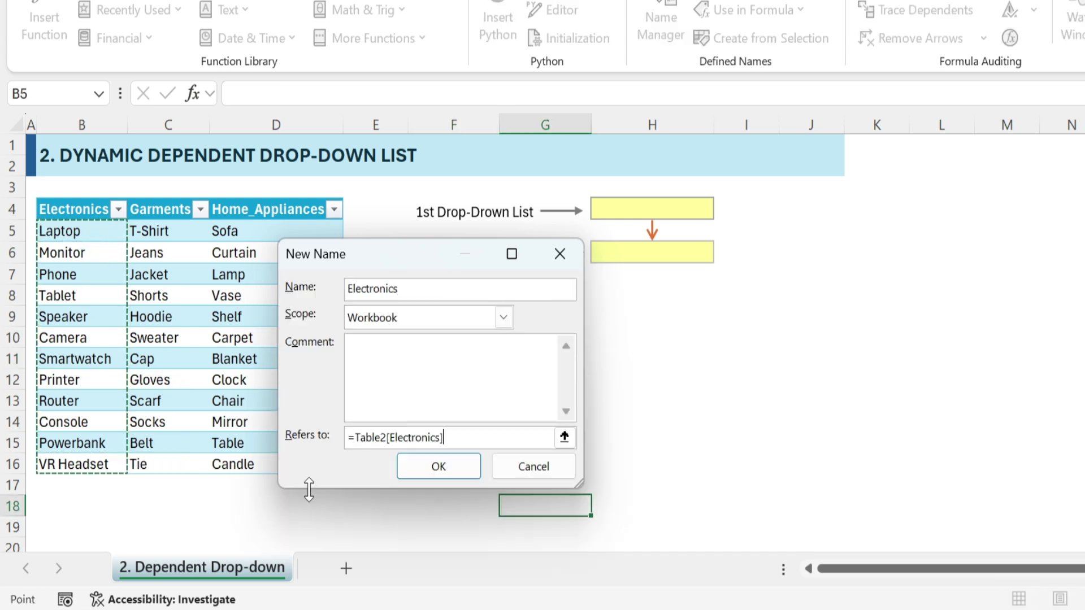
{"action": "left_click", "coordinate": [439, 466]}
Step: Define a workbook-level name Garments that refers to the Garments column of the table, =Table2[Garments]
{"action": "left_click", "coordinate": [200, 183]}
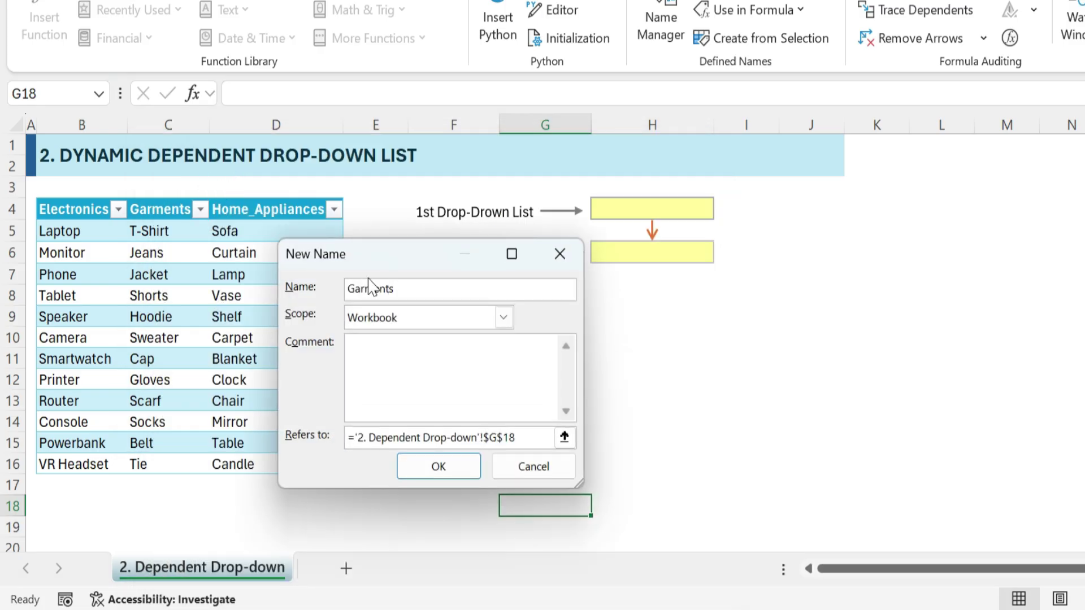
{"action": "left_click_drag", "start_coordinate": [536, 441], "coordinate": [322, 438]}
{"action": "key", "text": "BackSpace"}
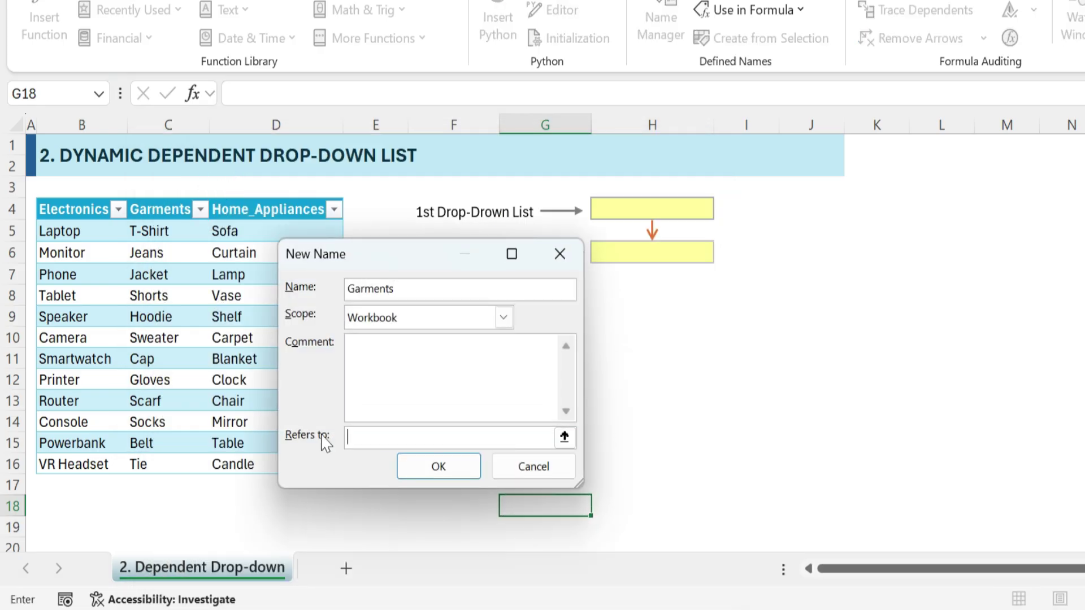
{"action": "left_click_drag", "start_coordinate": [168, 232], "coordinate": [169, 461]}
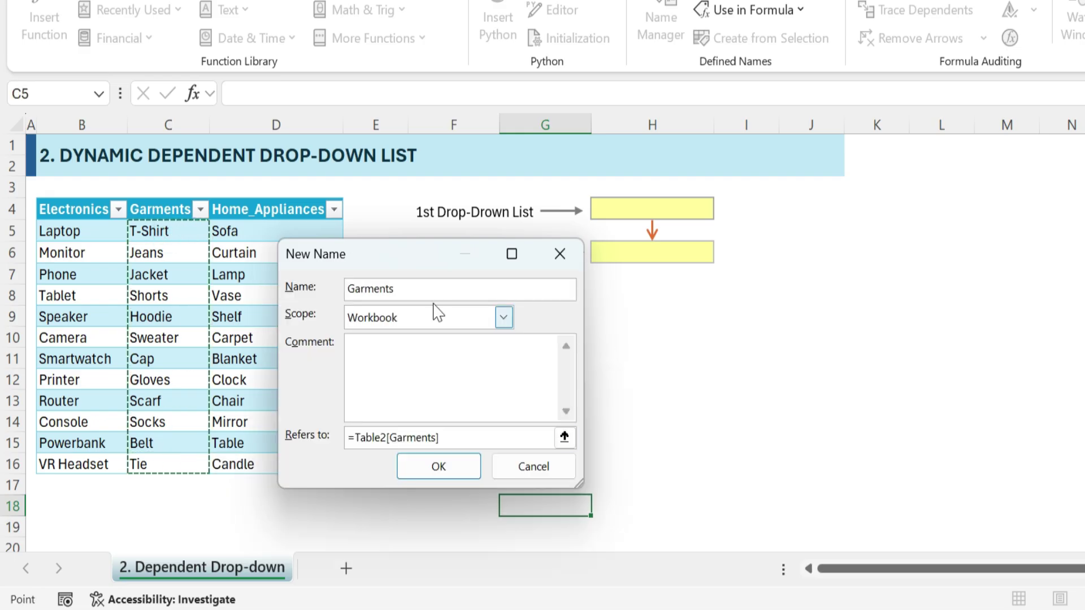
{"action": "left_click", "coordinate": [437, 467]}
Step: Define a workbook-level name Home_Appliances that refers to the Home_Appliances column of the table, =Table2[Home_Appliances]
{"action": "left_click", "coordinate": [225, 188]}
{"action": "type", "text": "Home_Appliances"}
{"action": "left_click_drag", "start_coordinate": [515, 438], "coordinate": [322, 442]}
{"action": "key", "text": "BackSpace"}
{"action": "type", "text": "="}
{"action": "left_click_drag", "start_coordinate": [237, 231], "coordinate": [234, 428]}
{"action": "left_click", "coordinate": [437, 467]}
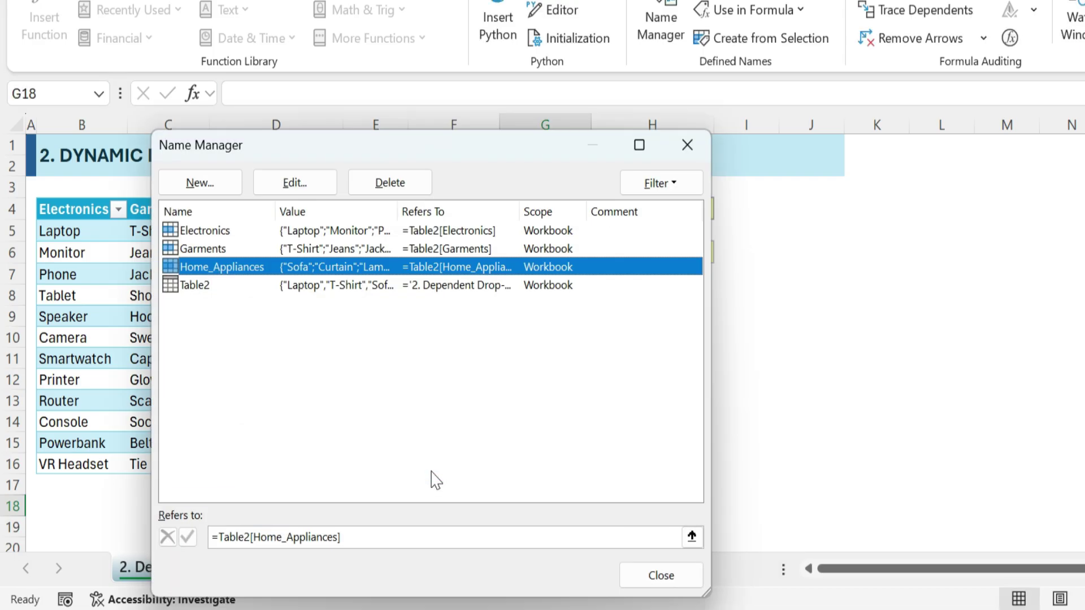
Step: Define the name CategoryList for the table's header row, =Table2[#Headers], and review the list of defined names
{"action": "left_click", "coordinate": [215, 186]}
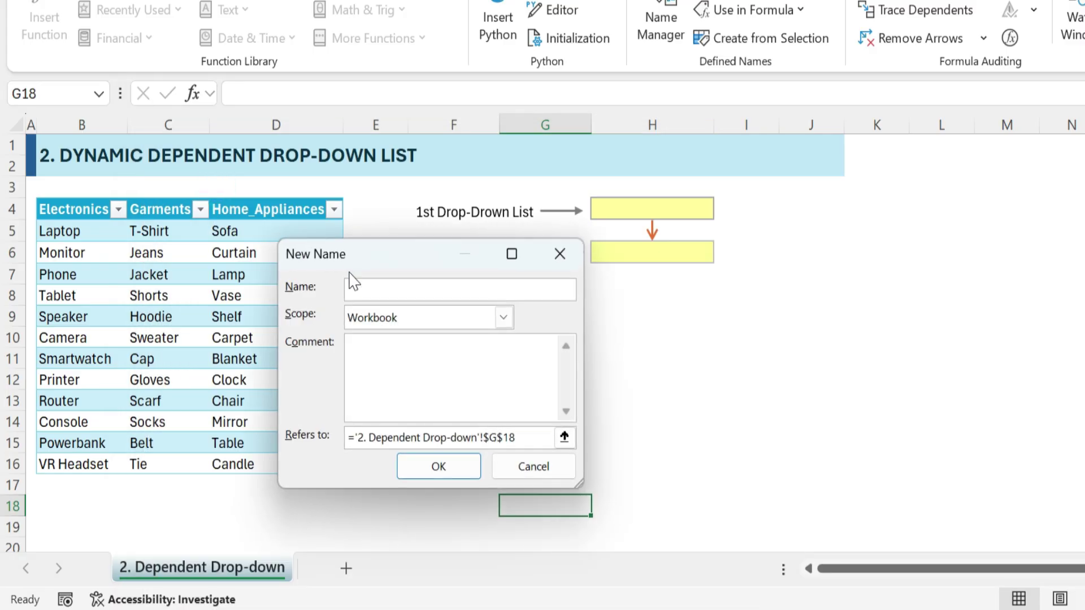
{"action": "type", "text": "CategoryList"}
{"action": "left_click_drag", "start_coordinate": [522, 437], "coordinate": [339, 438]}
{"action": "key", "text": "BackSpace"}
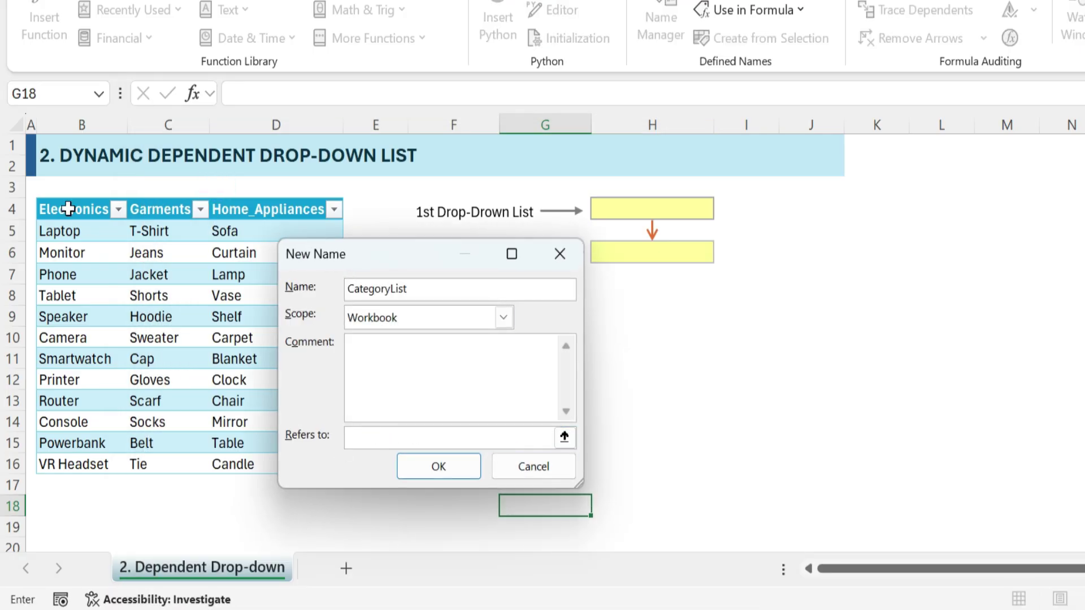
{"action": "left_click_drag", "start_coordinate": [68, 209], "coordinate": [289, 209]}
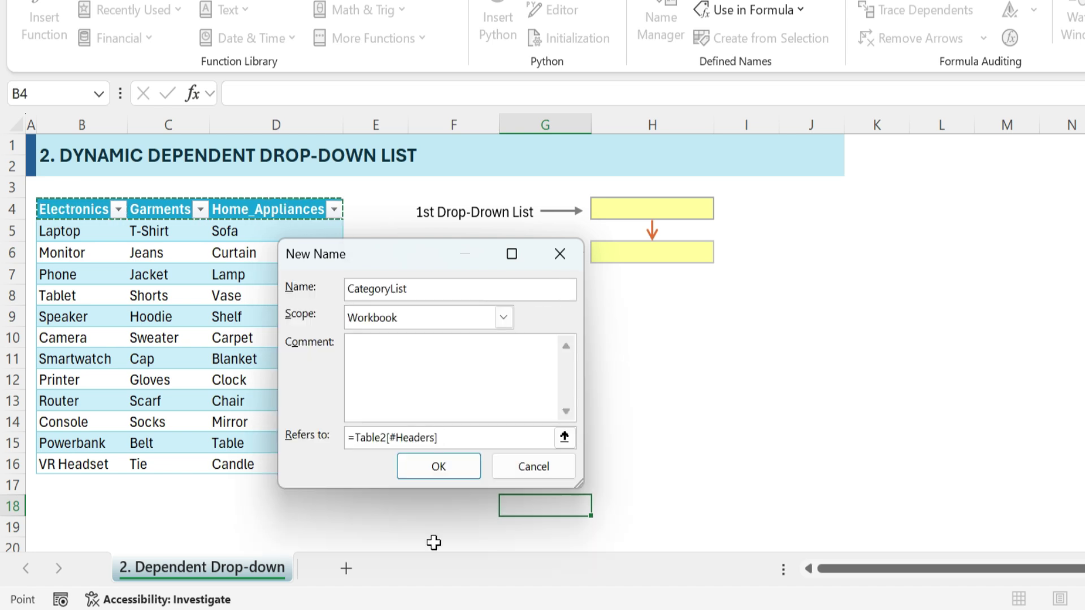
{"action": "left_click", "coordinate": [457, 480]}
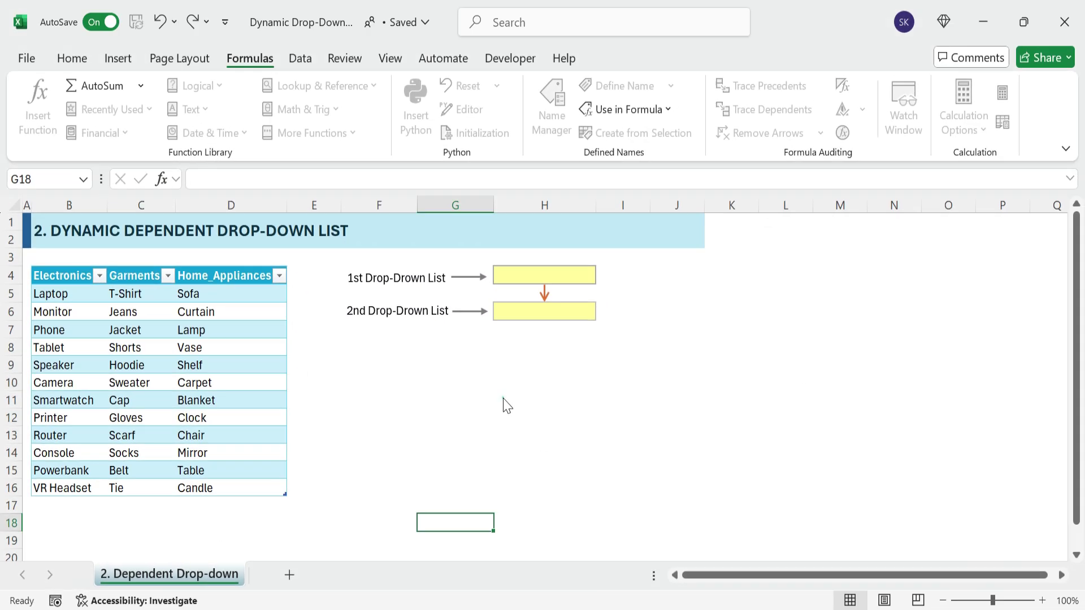
{"action": "key", "text": "ctrl+F3"}
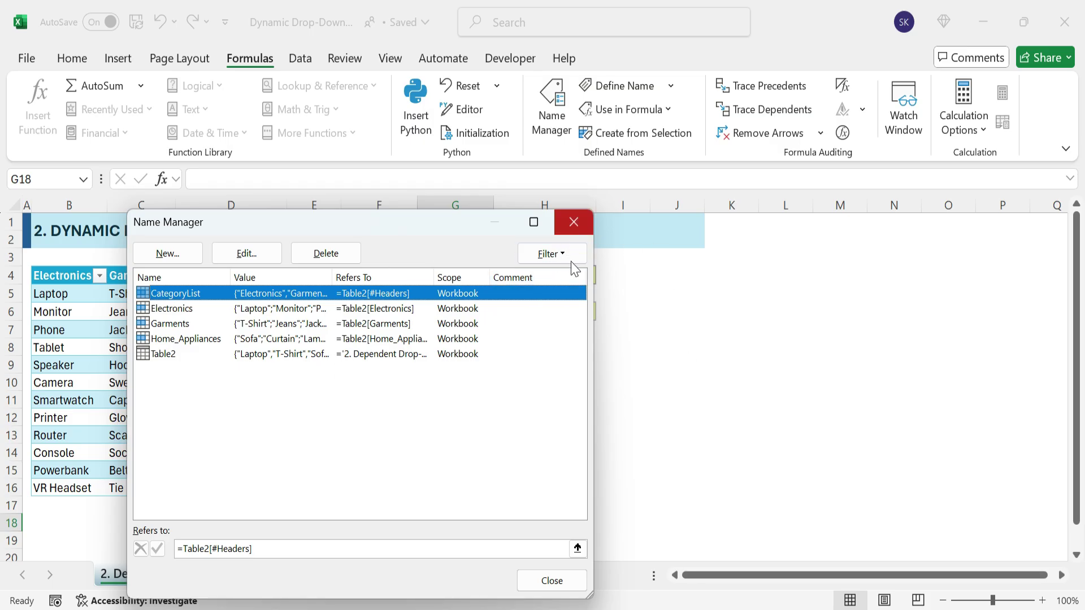
{"action": "left_click", "coordinate": [557, 585]}
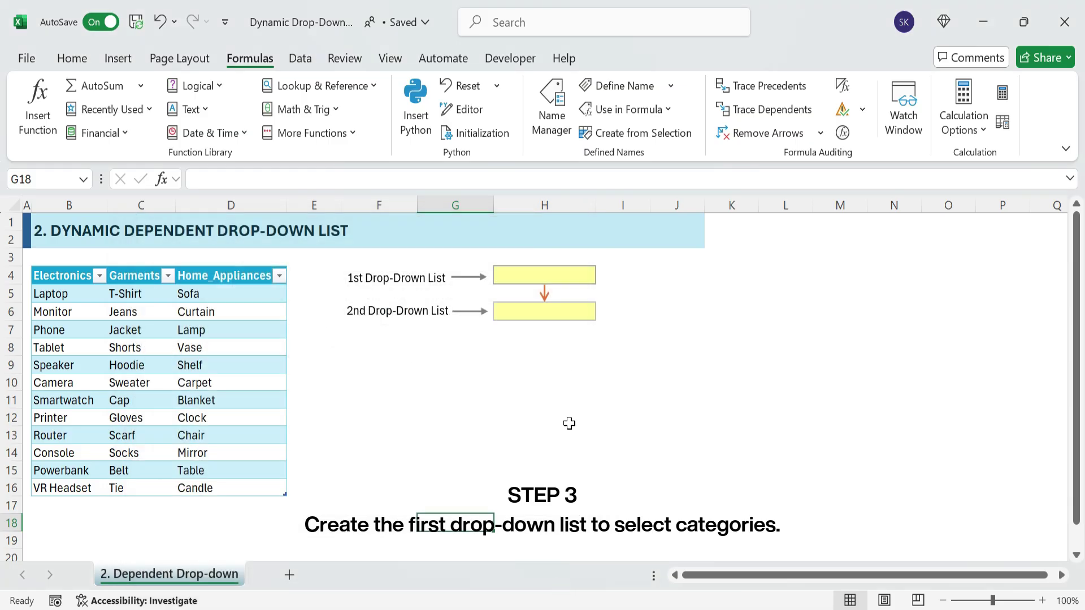
Step: Add list data validation to cell H4 with the named range =CategoryList as its source
{"action": "left_click", "coordinate": [559, 283]}
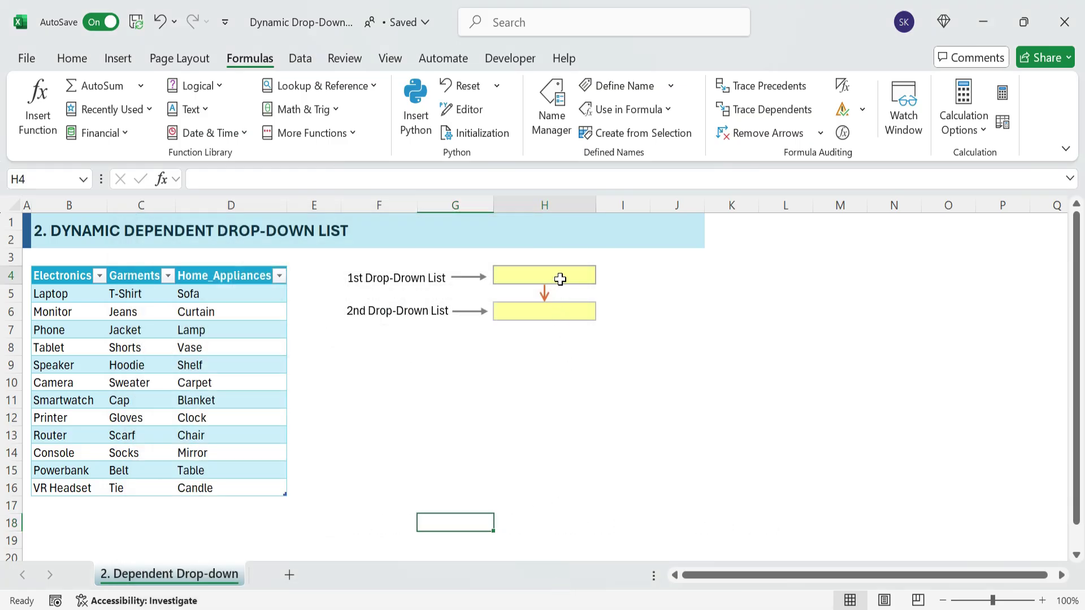
{"action": "left_click", "coordinate": [307, 54]}
{"action": "left_click", "coordinate": [740, 134]}
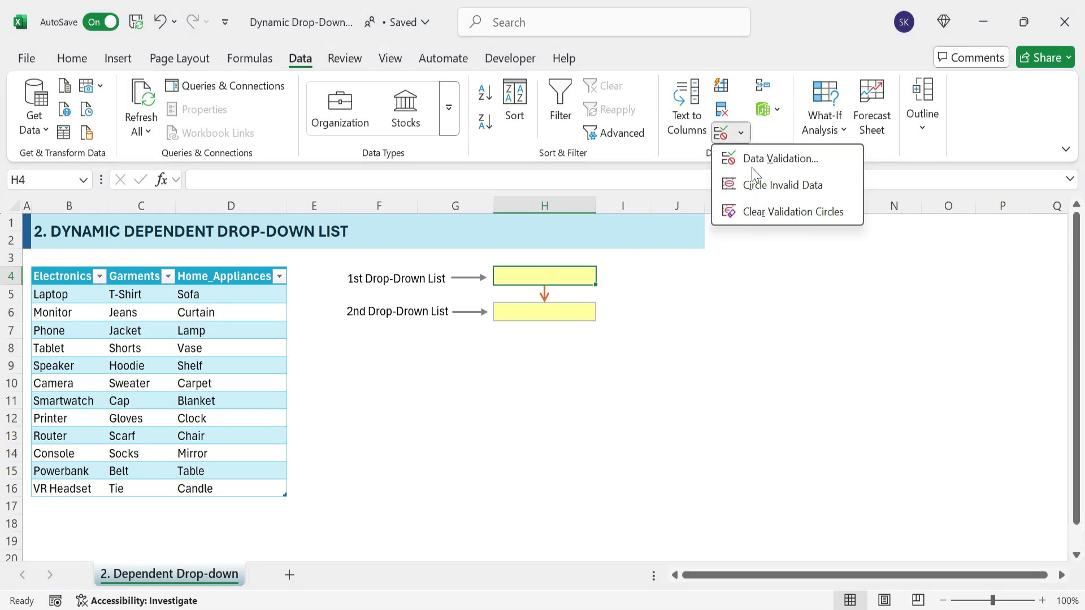
{"action": "left_click", "coordinate": [753, 164]}
{"action": "left_click", "coordinate": [311, 358]}
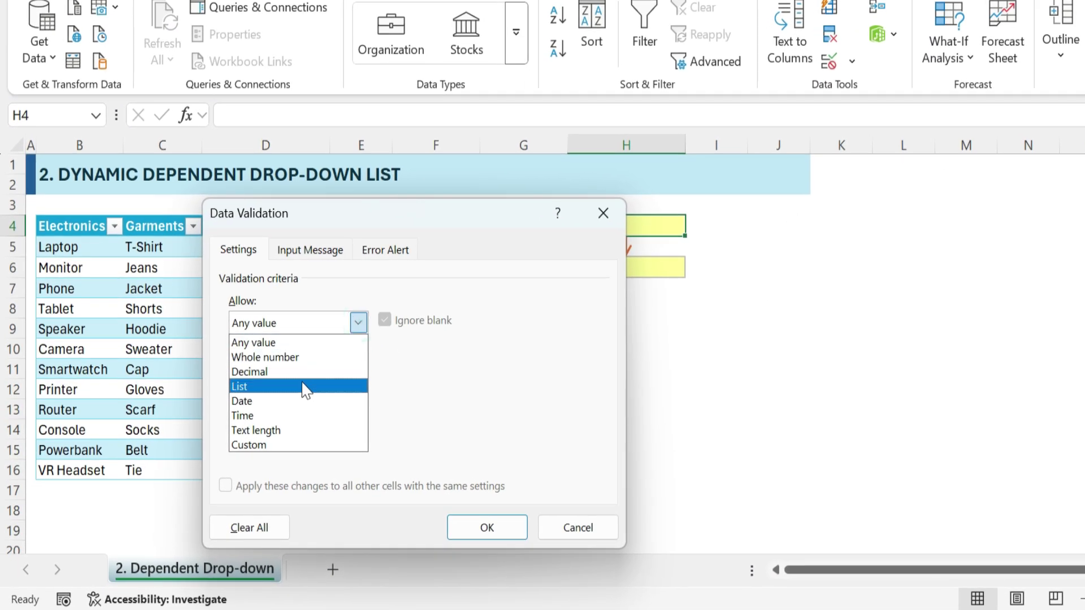
{"action": "left_click", "coordinate": [305, 386]}
{"action": "left_click", "coordinate": [300, 412]}
{"action": "key", "text": "F3"}
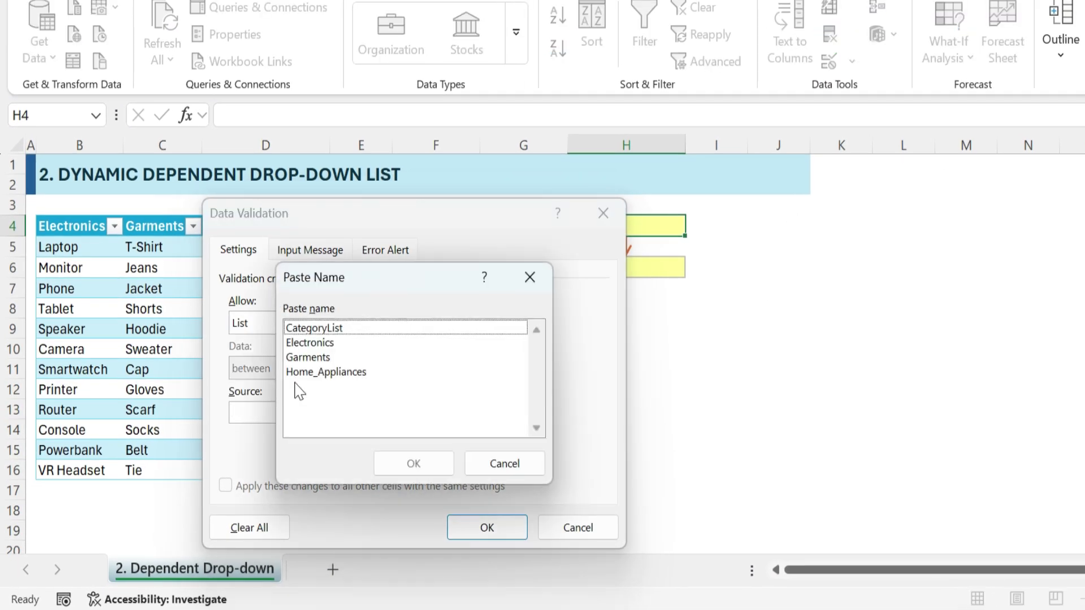
{"action": "double_click", "coordinate": [309, 331]}
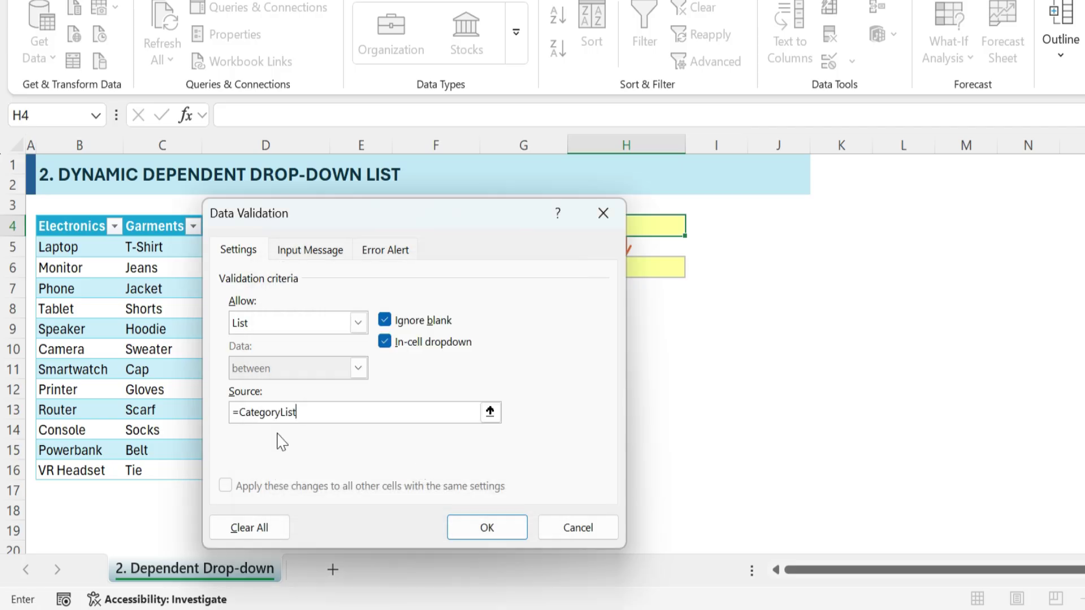
{"action": "left_click", "coordinate": [483, 524]}
Step: Test the category drop-down in cell H4 by choosing Garments and then Home_Appliances
{"action": "left_click", "coordinate": [693, 226]}
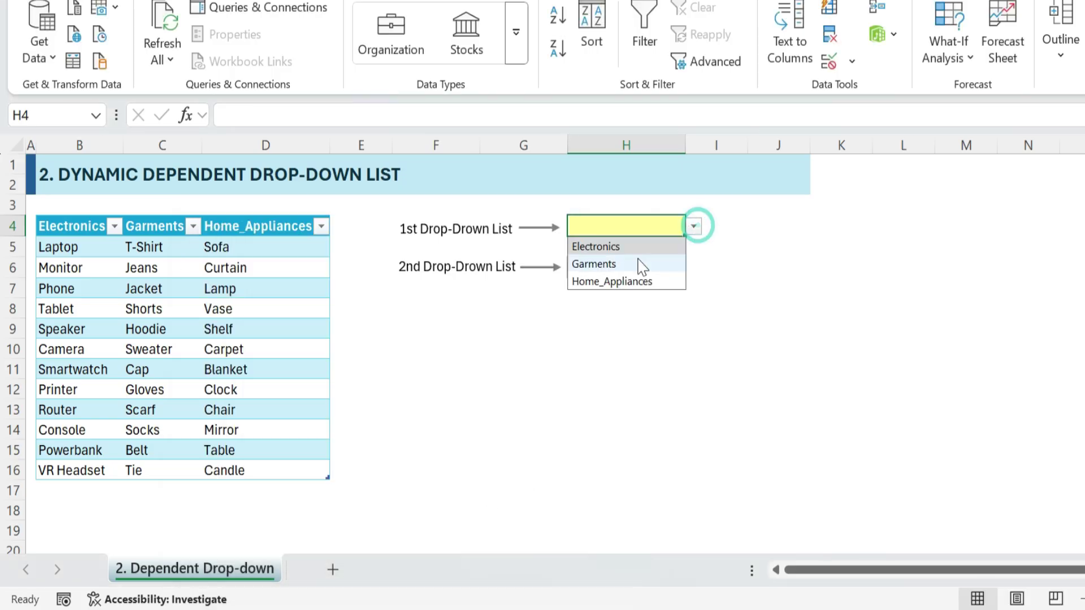
{"action": "left_click", "coordinate": [629, 261]}
{"action": "left_click", "coordinate": [693, 225]}
{"action": "left_click", "coordinate": [648, 278]}
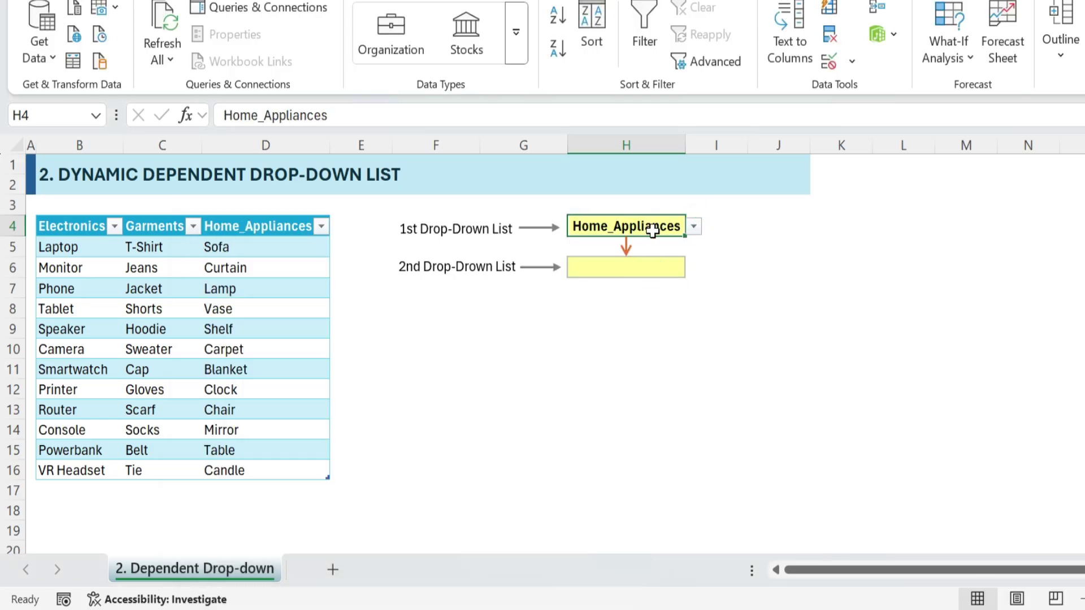
Step: Add list data validation to cell H6 with an INDIRECT formula pointing to cell H4 as its source
{"action": "left_click", "coordinate": [623, 262]}
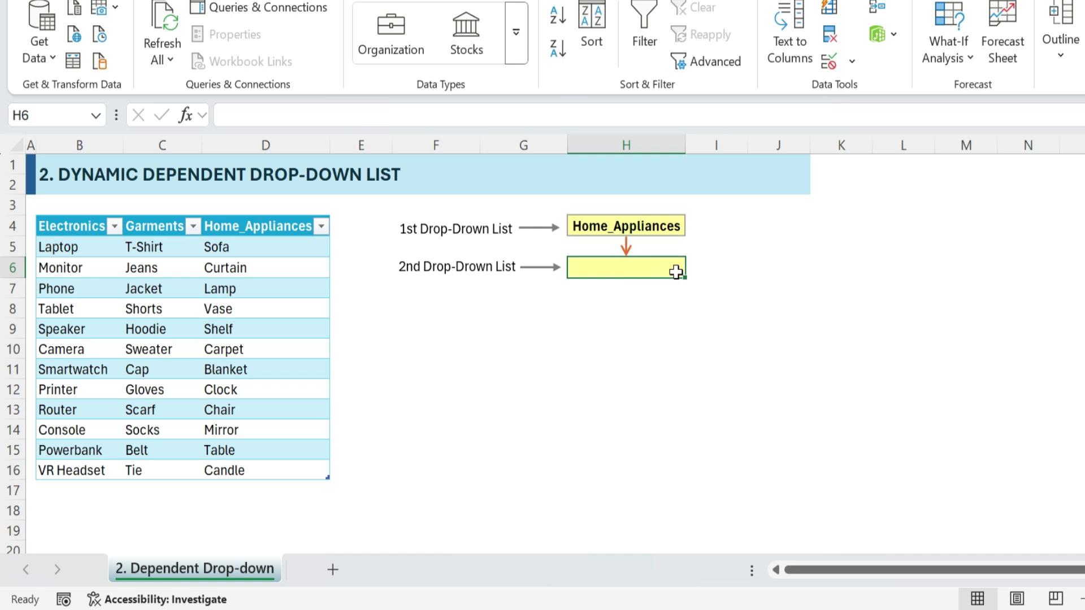
{"action": "left_click", "coordinate": [851, 61]}
{"action": "left_click", "coordinate": [866, 91]}
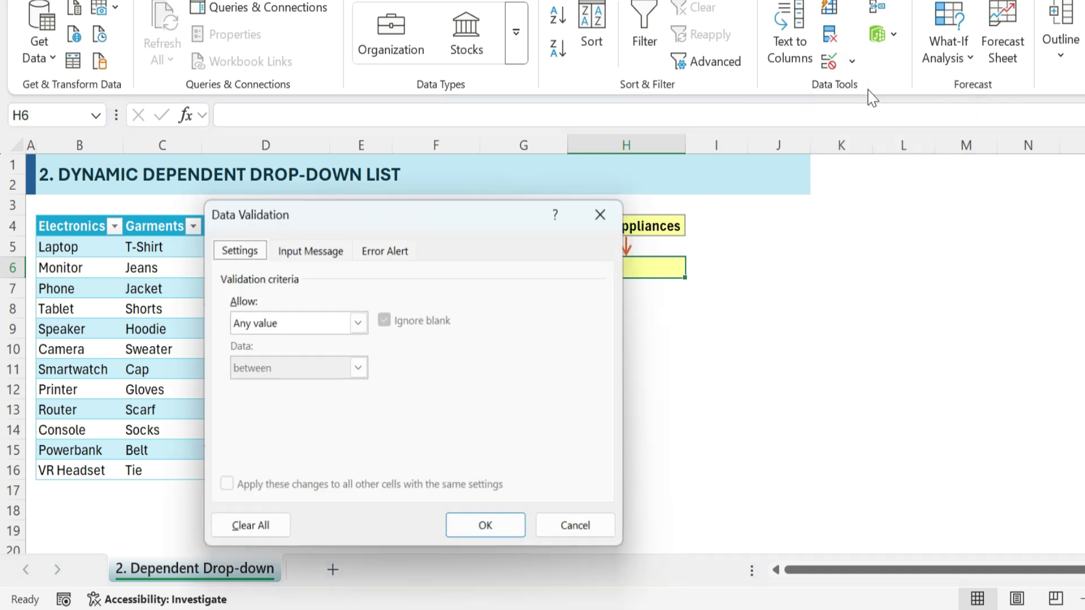
{"action": "left_click", "coordinate": [357, 323]}
{"action": "left_click", "coordinate": [317, 383]}
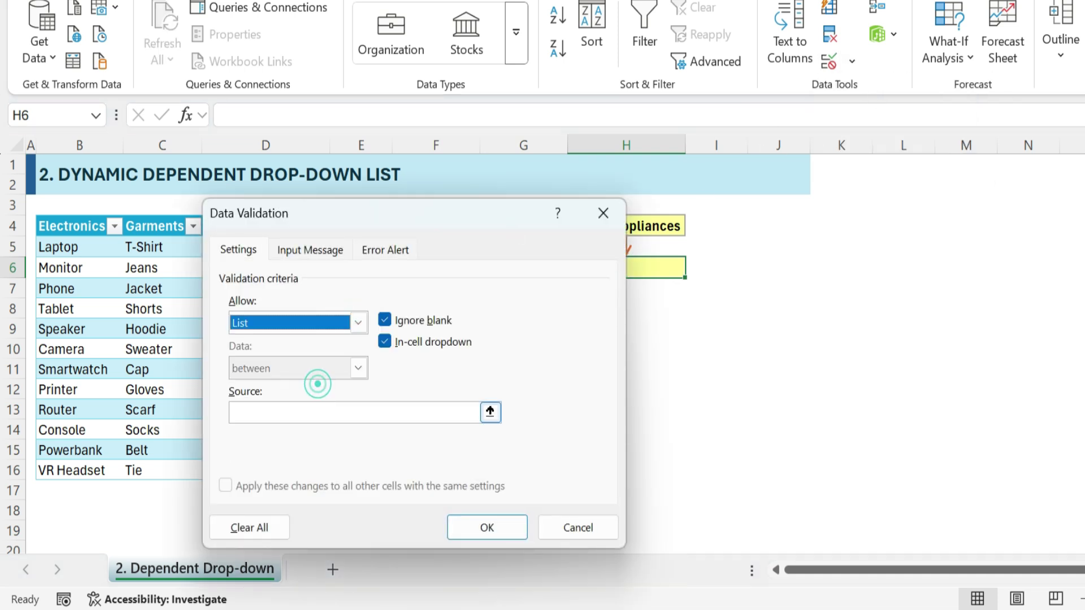
{"action": "left_click", "coordinate": [317, 411]}
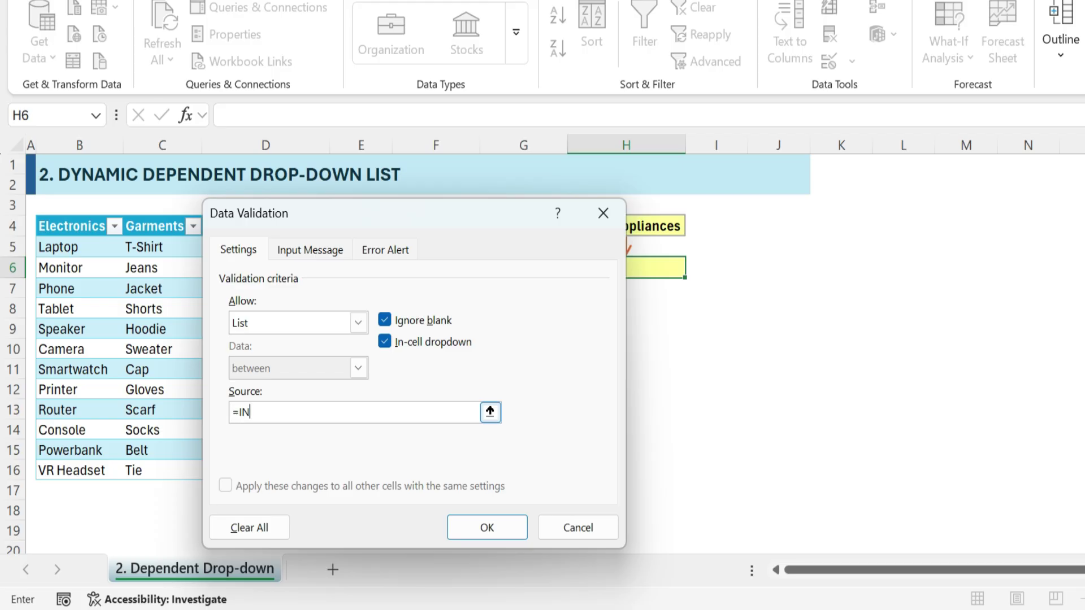
{"action": "type", "text": "=INDIRECT("}
{"action": "left_click", "coordinate": [664, 231]}
{"action": "type", "text": ")"}
{"action": "left_click", "coordinate": [506, 528]}
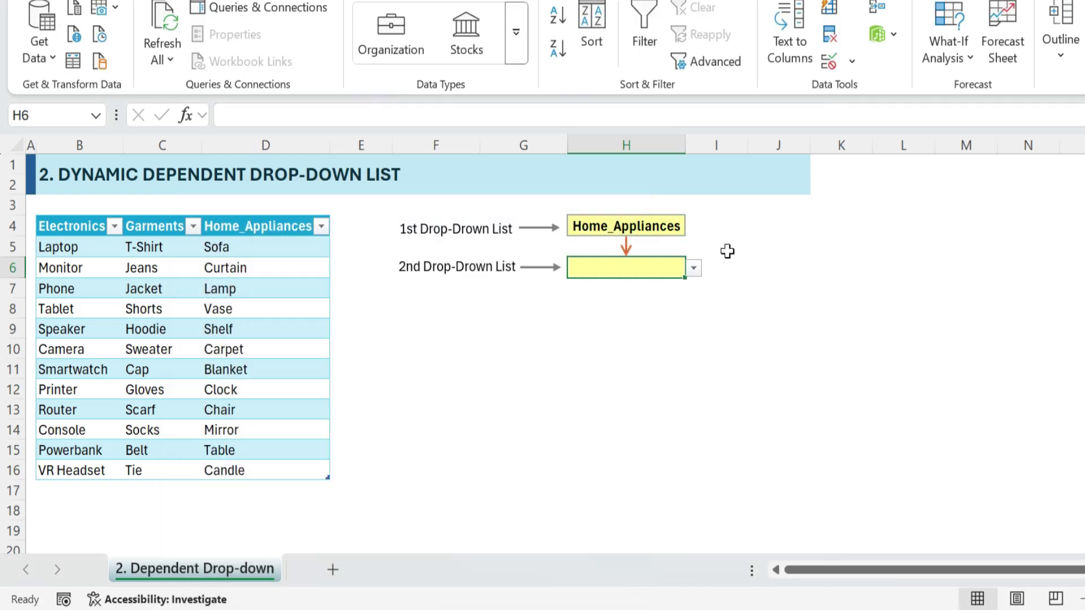
Step: Choose Vase from the dependent drop-down in cell H6, and switch the category in H4 to Electronics
{"action": "left_click", "coordinate": [693, 269]}
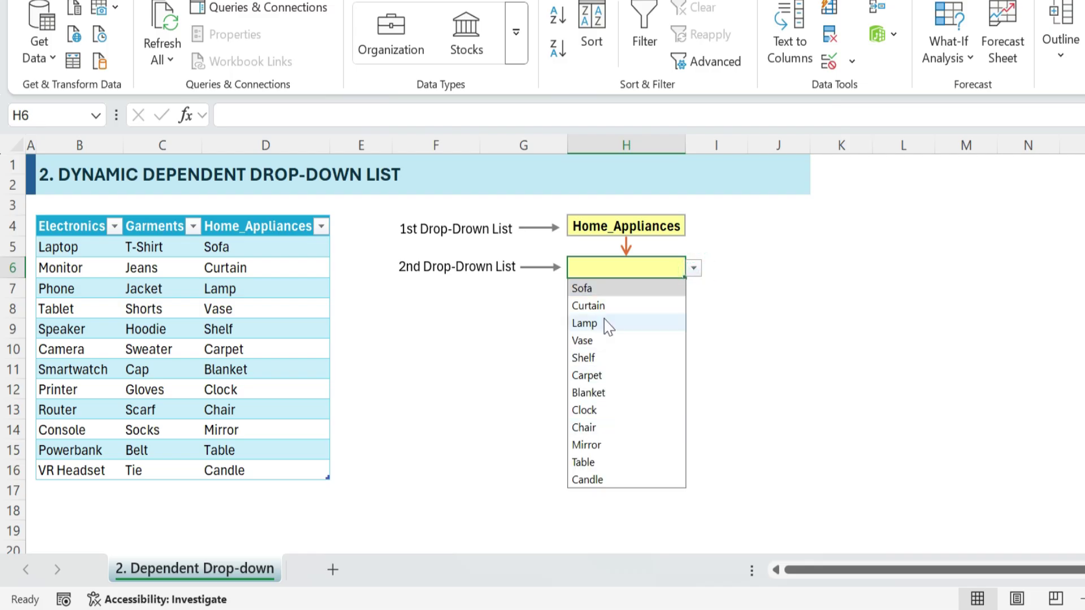
{"action": "left_click", "coordinate": [593, 224]}
{"action": "left_click", "coordinate": [694, 226]}
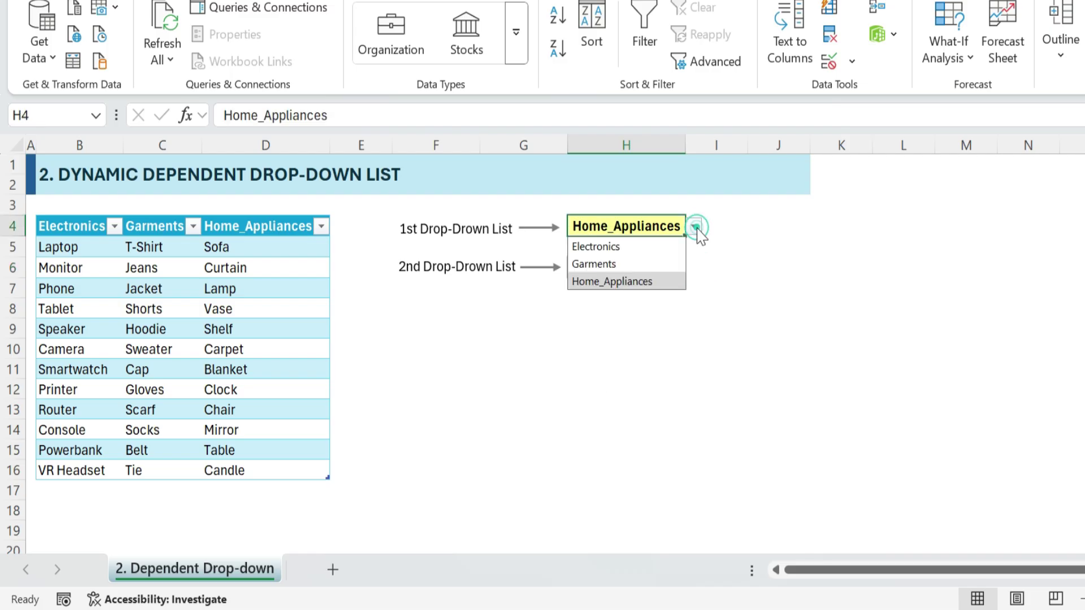
{"action": "left_click", "coordinate": [620, 247]}
Step: Test the dependent drop-down in cell H6 by choosing Laptop and then Monitor
{"action": "left_click", "coordinate": [672, 271]}
{"action": "left_click", "coordinate": [694, 269]}
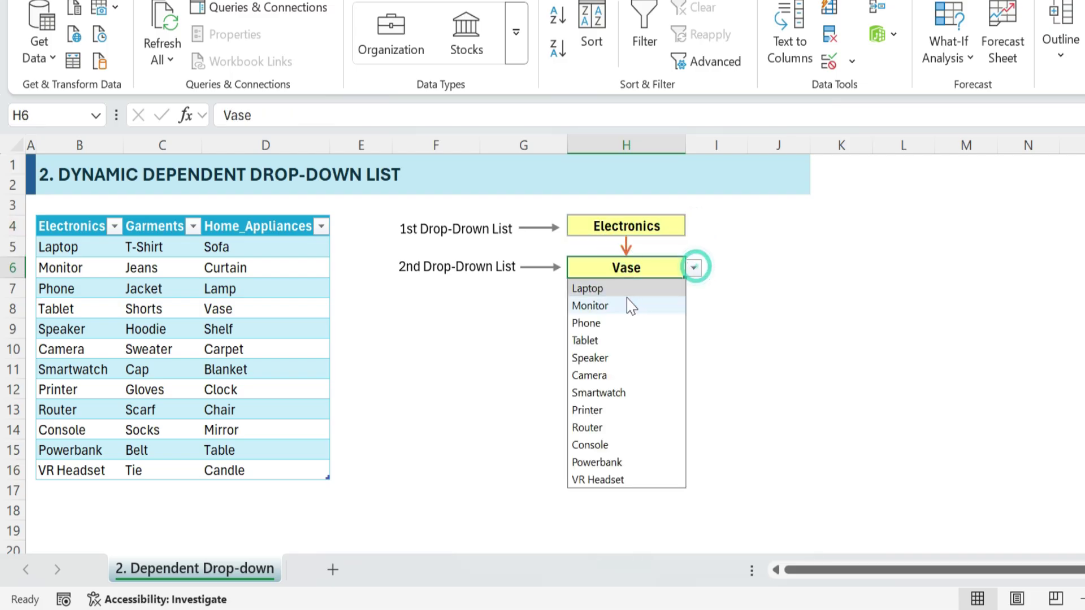
{"action": "left_click", "coordinate": [610, 289]}
{"action": "left_click", "coordinate": [694, 269]}
{"action": "left_click", "coordinate": [627, 305]}
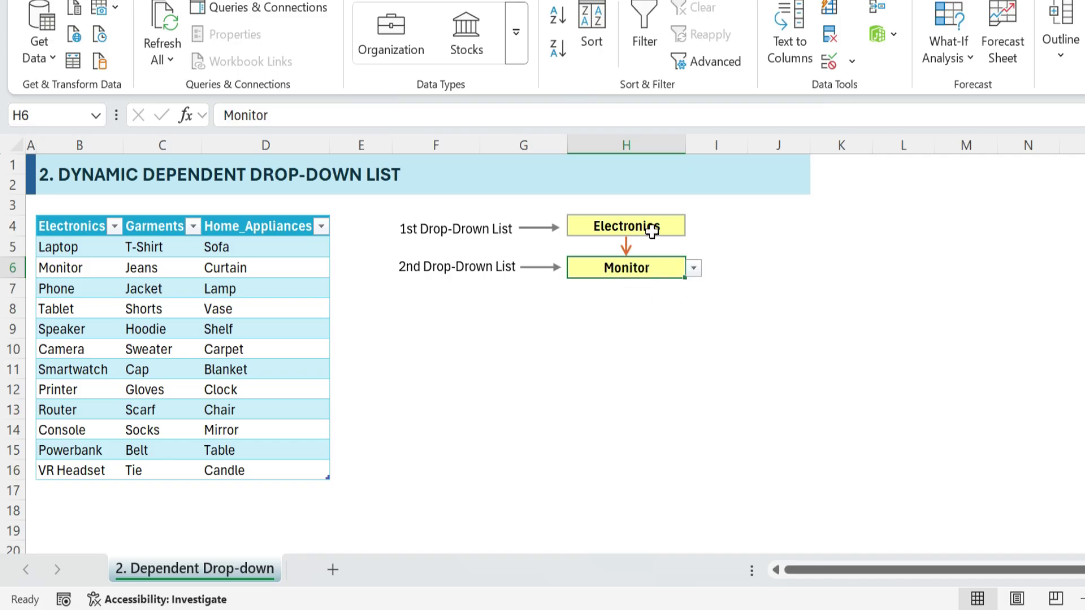
Step: Switch the category in H4 to Garments, and choose T-Shirt and then Jeans in cell H6
{"action": "left_click", "coordinate": [651, 231]}
{"action": "left_click", "coordinate": [694, 226]}
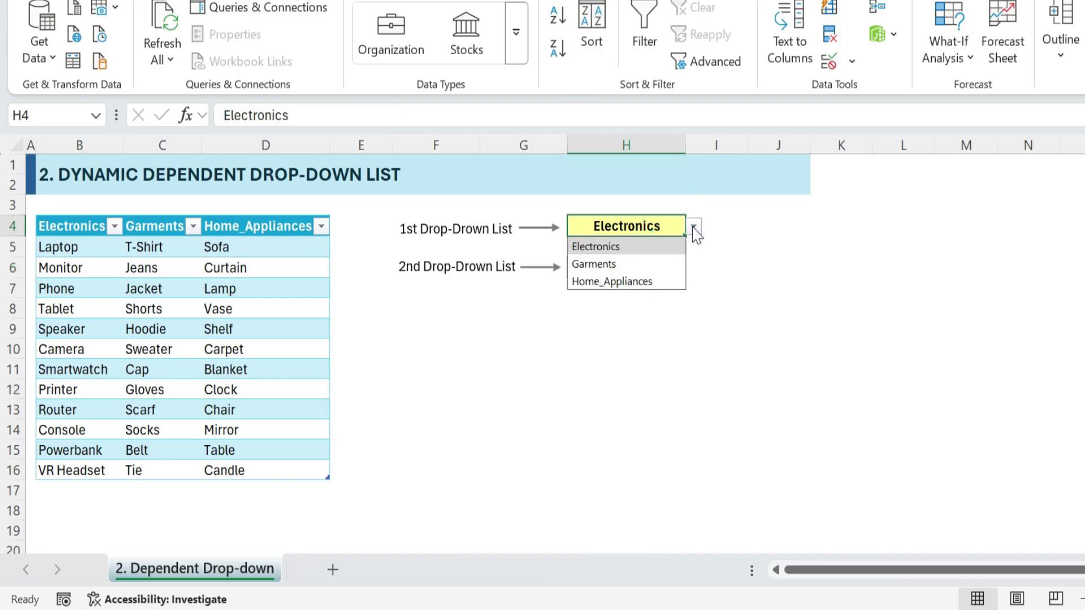
{"action": "left_click", "coordinate": [624, 264]}
{"action": "left_click", "coordinate": [637, 267]}
{"action": "left_click", "coordinate": [694, 269]}
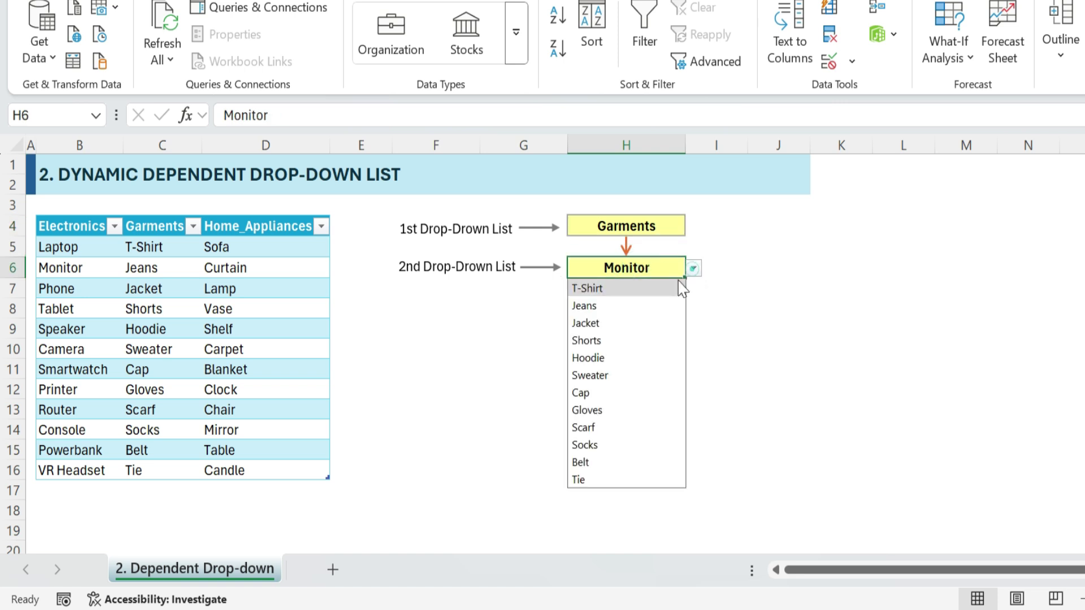
{"action": "left_click", "coordinate": [623, 289]}
{"action": "left_click", "coordinate": [693, 269]}
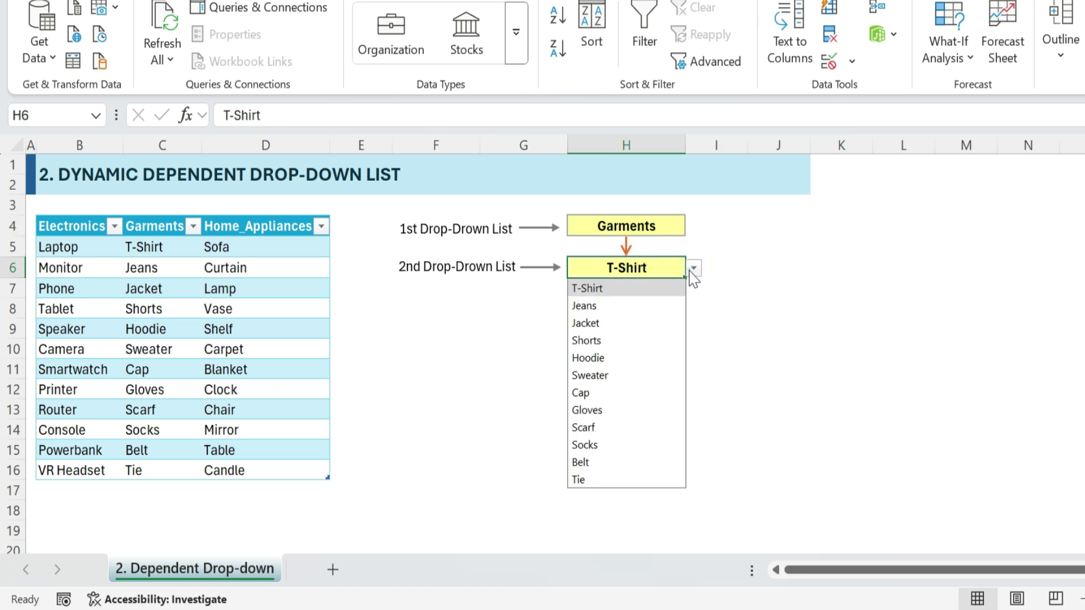
{"action": "left_click", "coordinate": [621, 306]}
{"action": "left_click", "coordinate": [771, 287]}
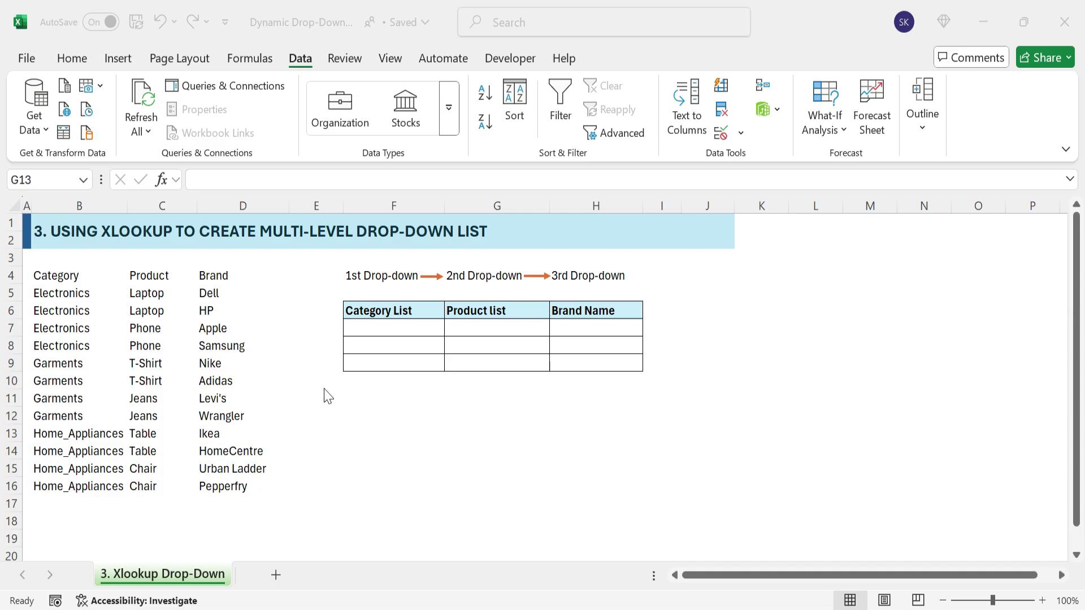
Step: Convert the range B4:D16 into a table with headers, and apply an orange medium table style
{"action": "left_click_drag", "start_coordinate": [63, 277], "coordinate": [217, 487]}
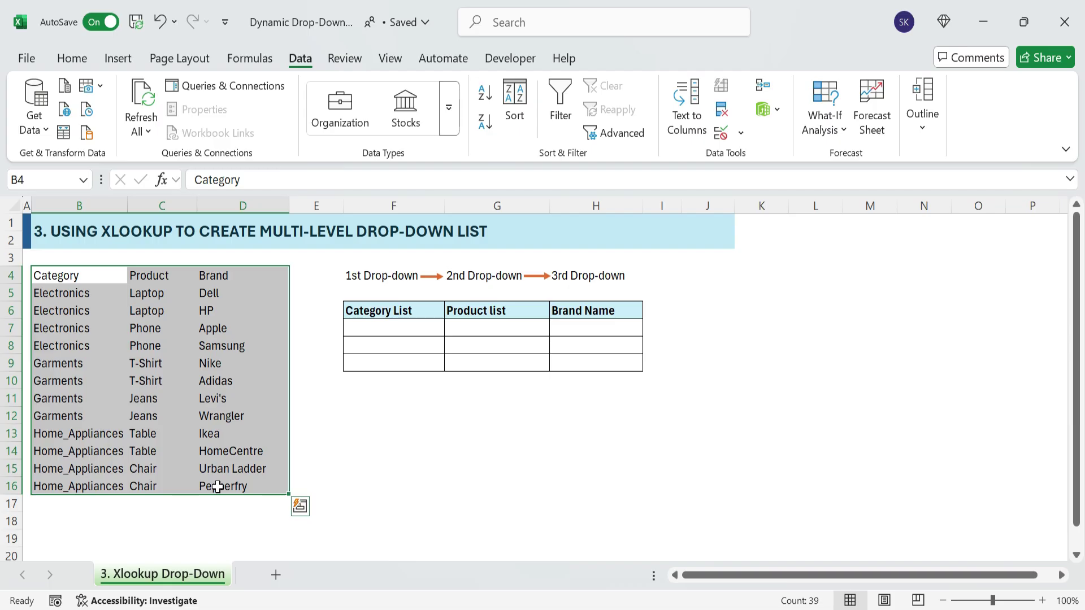
{"action": "key", "text": "ctrl+t"}
{"action": "left_click", "coordinate": [288, 455]}
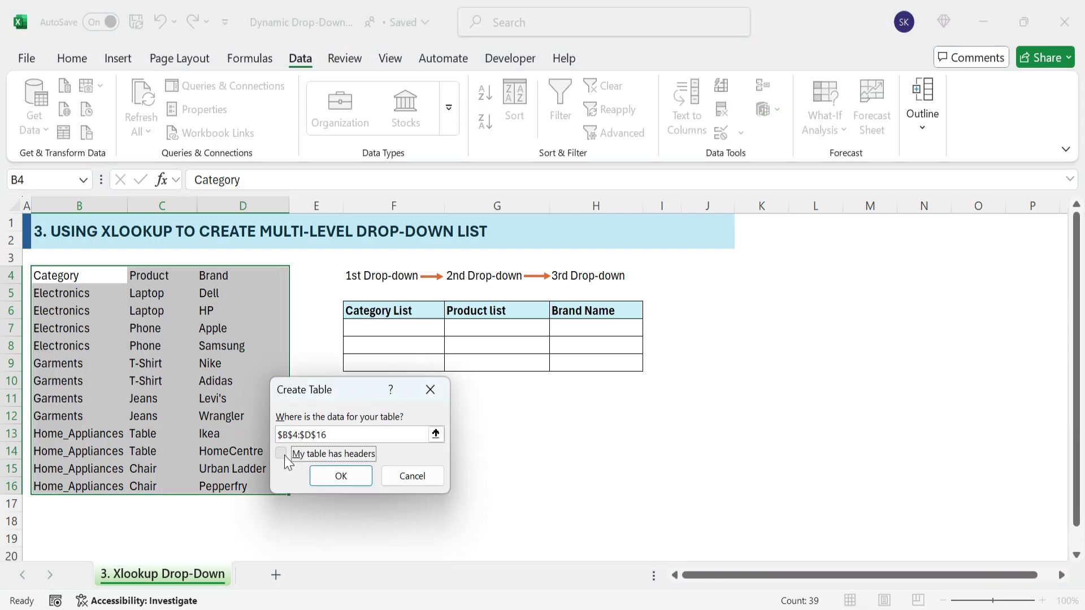
{"action": "left_click", "coordinate": [325, 476]}
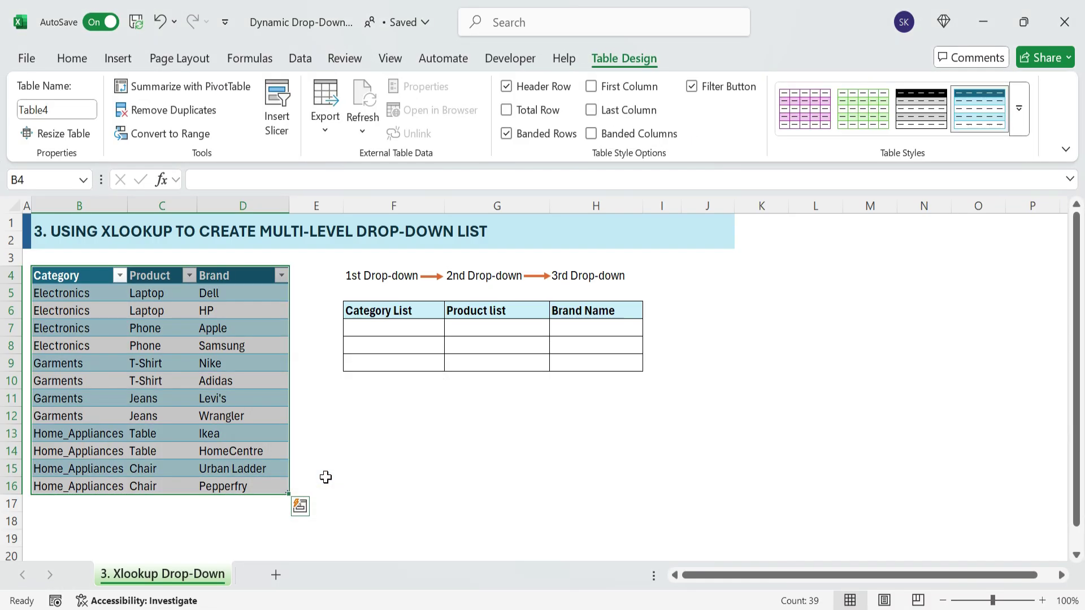
{"action": "left_click", "coordinate": [1018, 108]}
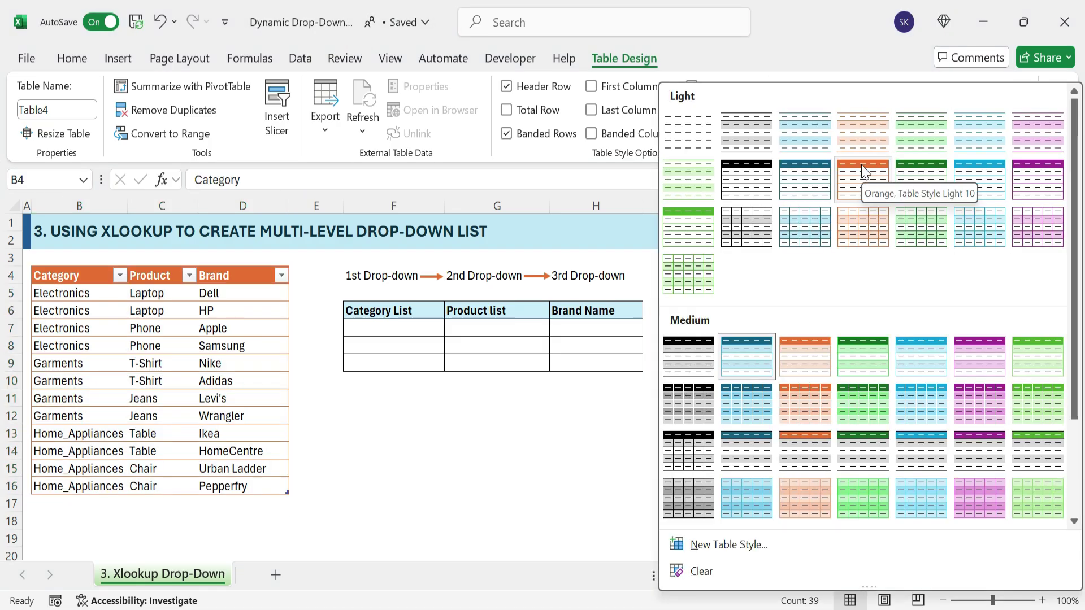
{"action": "left_click", "coordinate": [804, 357]}
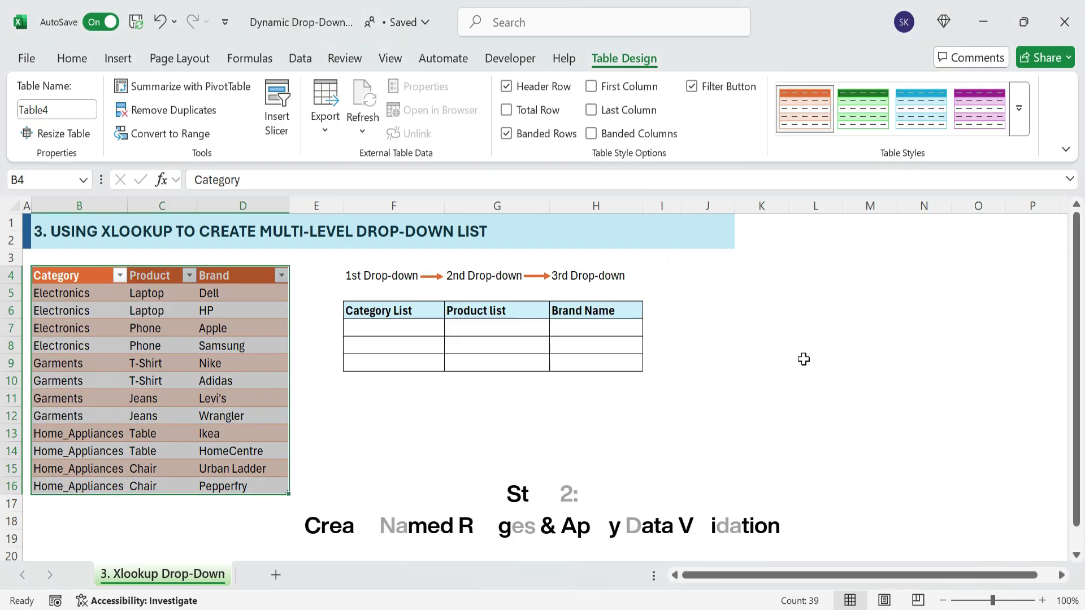
{"action": "left_click", "coordinate": [499, 440]}
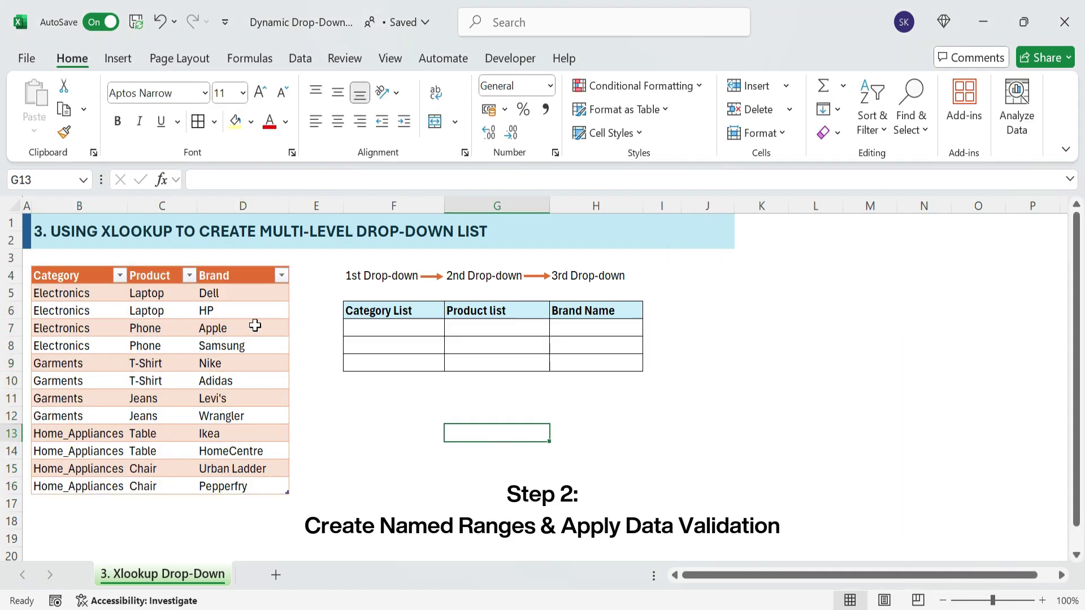
Step: Define a workbook-scoped name Category that refers to the table's Category column, Table4[Category]
{"action": "left_click", "coordinate": [249, 58]}
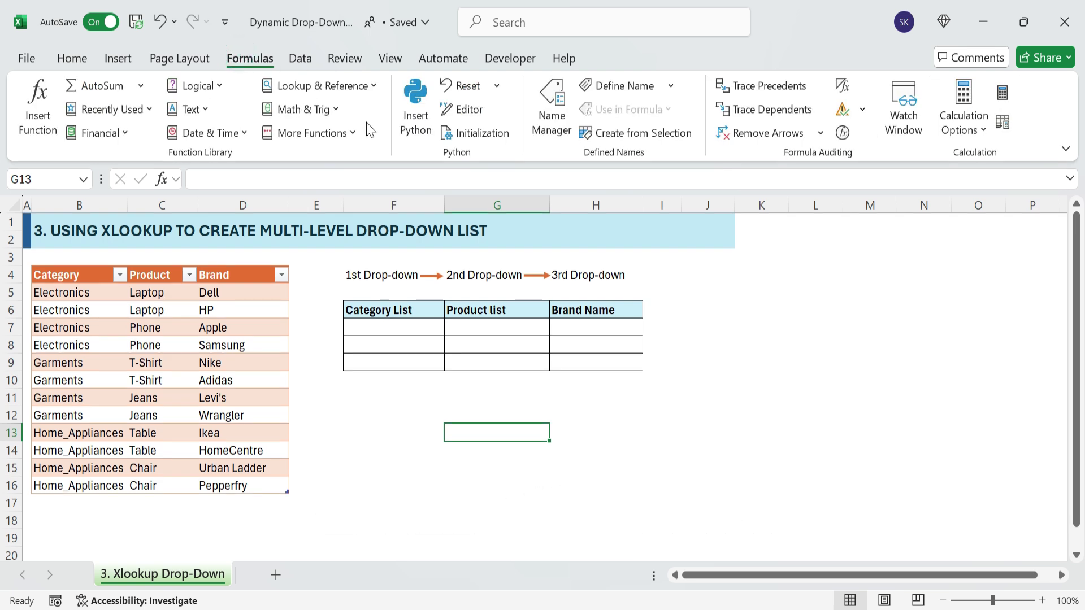
{"action": "left_click", "coordinate": [552, 131]}
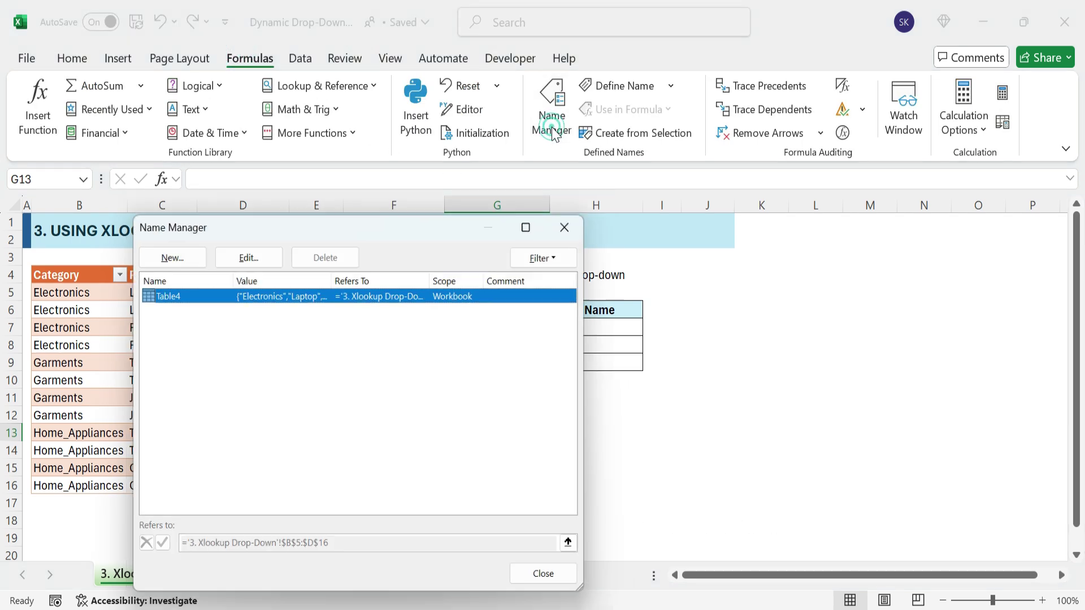
{"action": "left_click", "coordinate": [183, 261]}
{"action": "type", "text": "CA"}
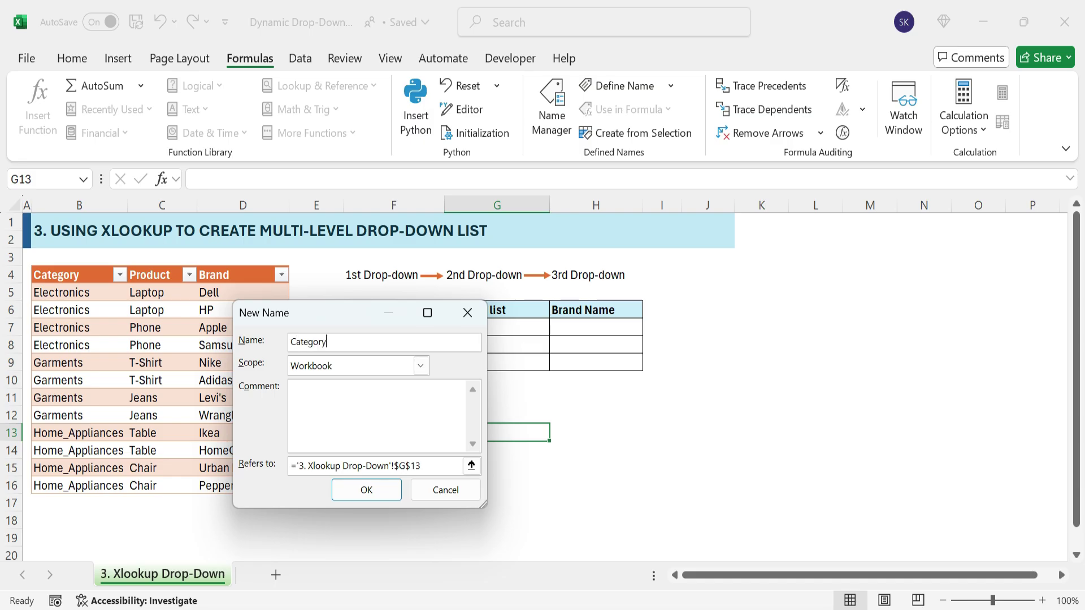
{"action": "left_click", "coordinate": [290, 465]}
{"action": "key", "text": "BackSpace"}
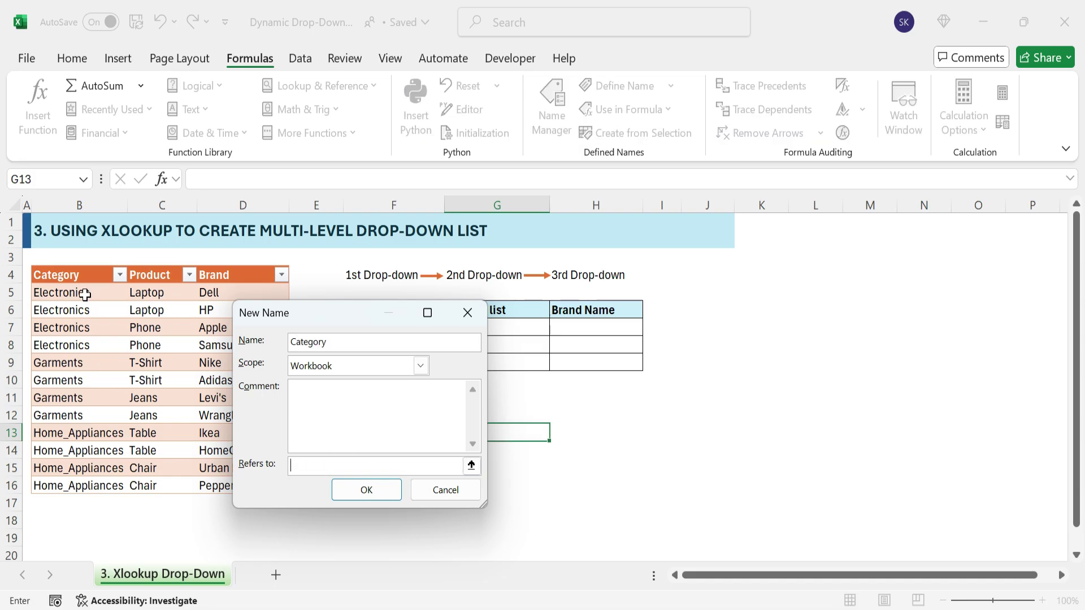
{"action": "left_click_drag", "start_coordinate": [86, 293], "coordinate": [77, 484]}
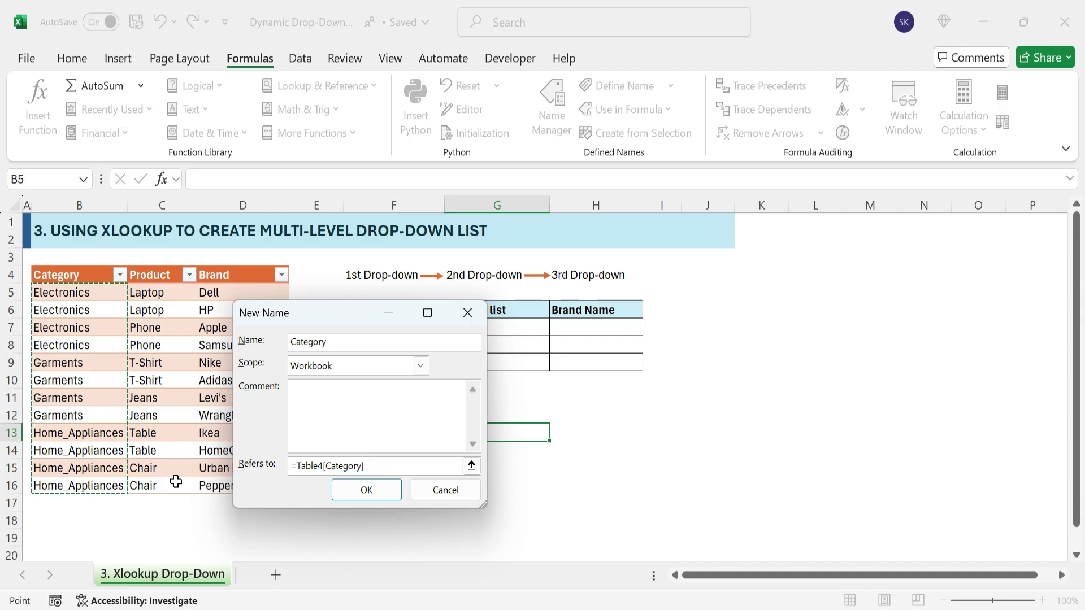
{"action": "left_click", "coordinate": [366, 490]}
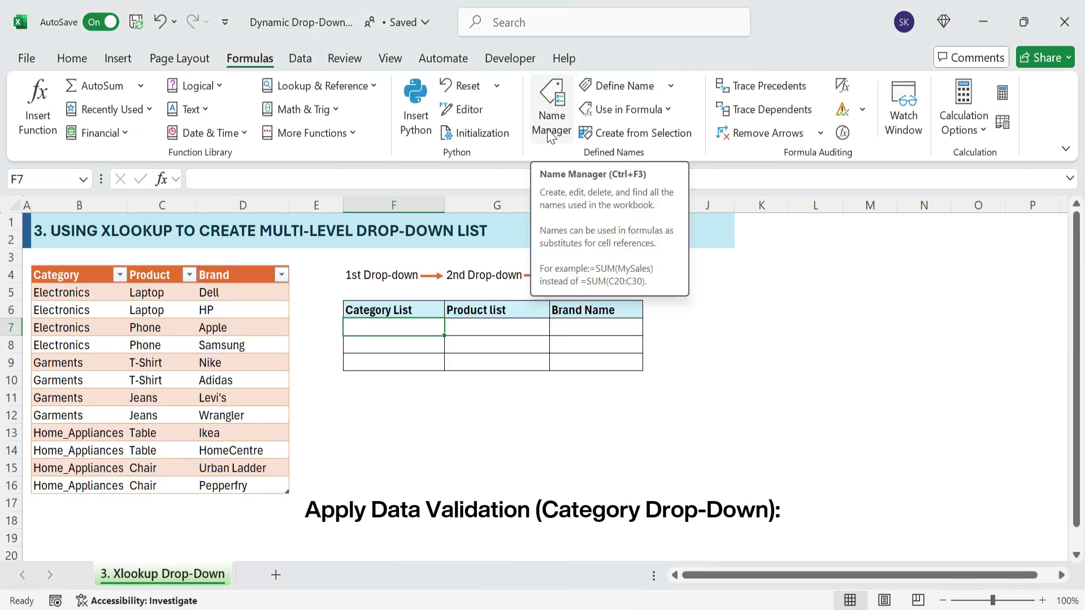
Step: Add list data validation to cell F7 with =Category as its source
{"action": "left_click", "coordinate": [300, 58]}
{"action": "left_click", "coordinate": [741, 133]}
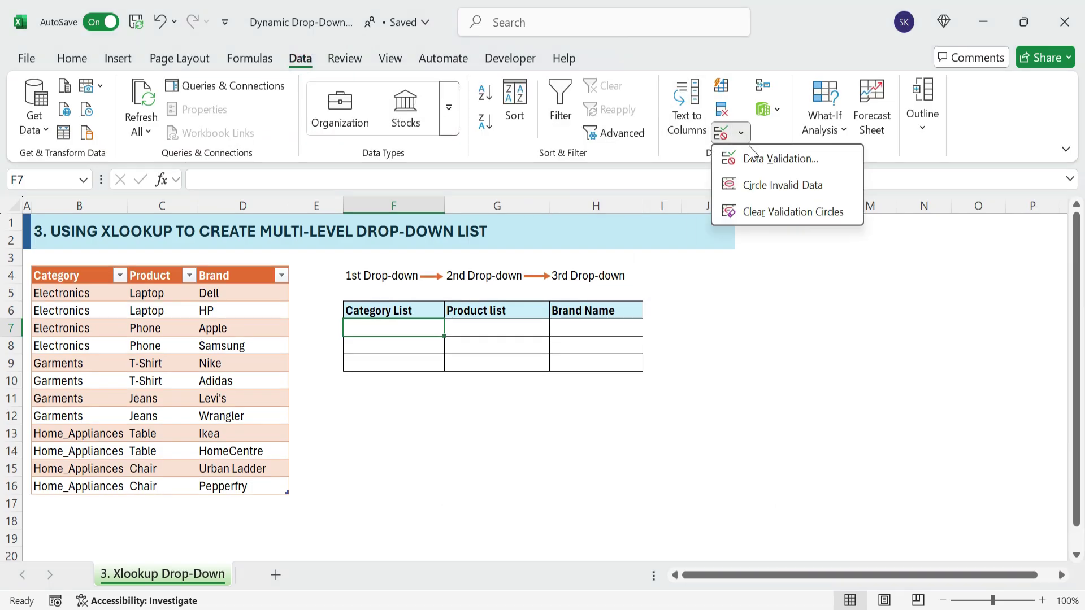
{"action": "left_click", "coordinate": [752, 158]}
{"action": "left_click", "coordinate": [448, 366]}
{"action": "left_click", "coordinate": [362, 419]}
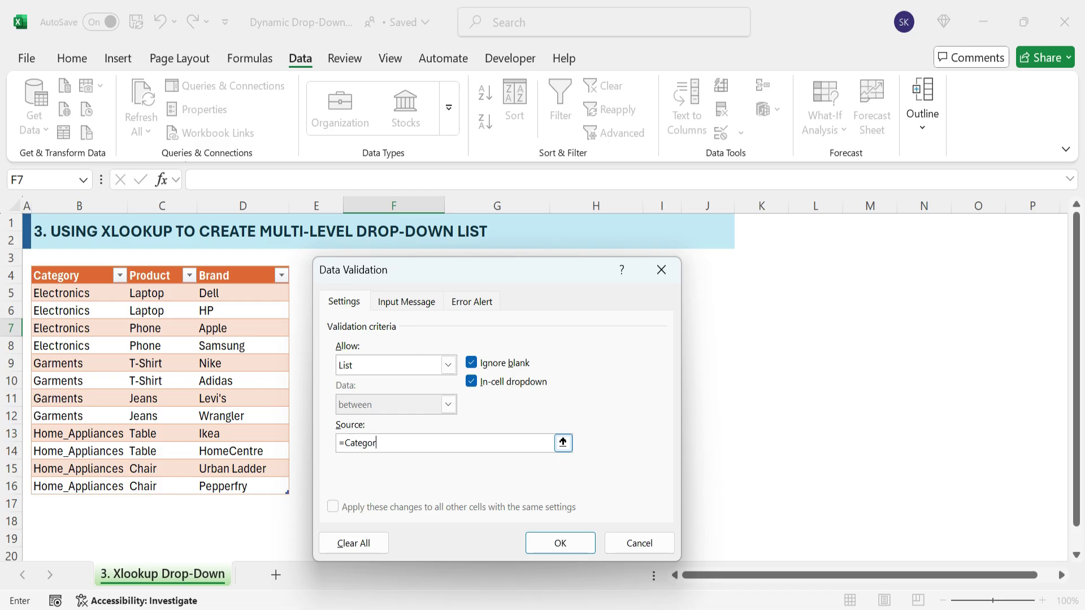
{"action": "left_click", "coordinate": [557, 541]}
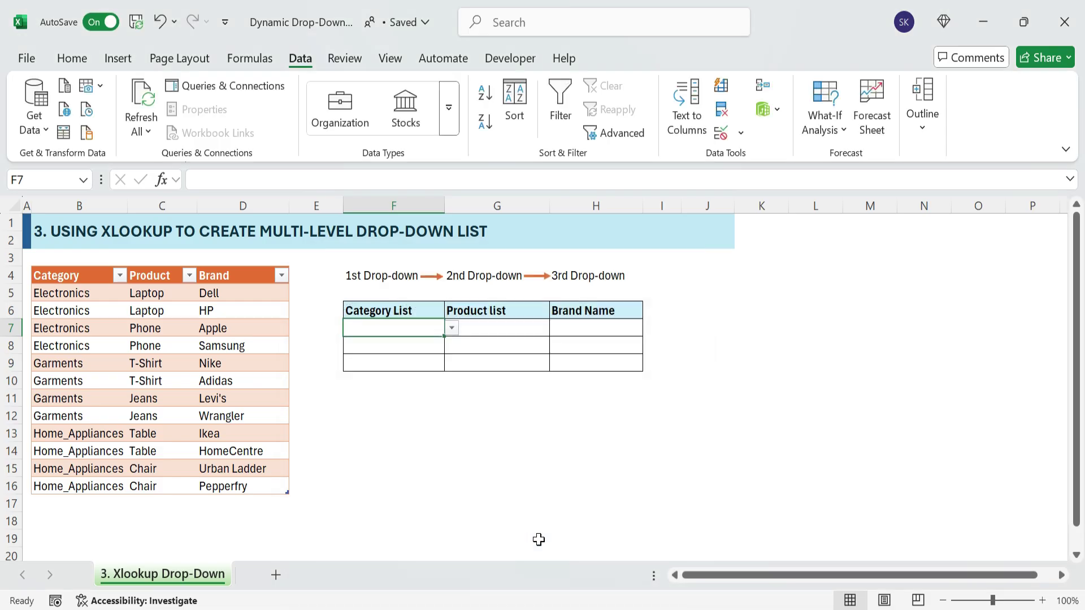
Step: Choose Electronics from the category drop-down in cell F7
{"action": "left_click", "coordinate": [452, 330]}
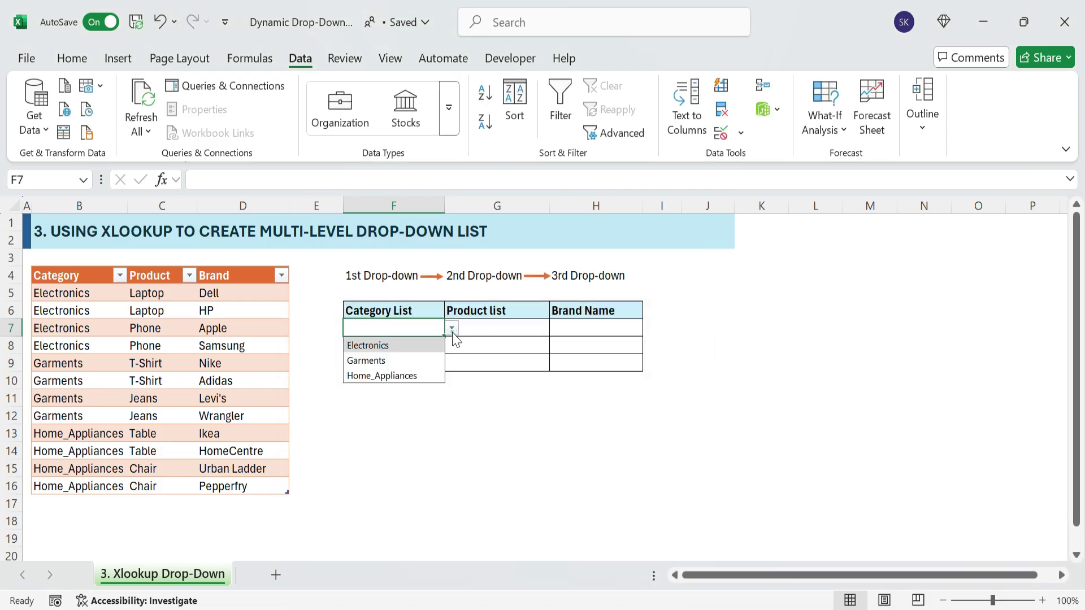
{"action": "left_click", "coordinate": [394, 344]}
{"action": "left_click", "coordinate": [418, 383]}
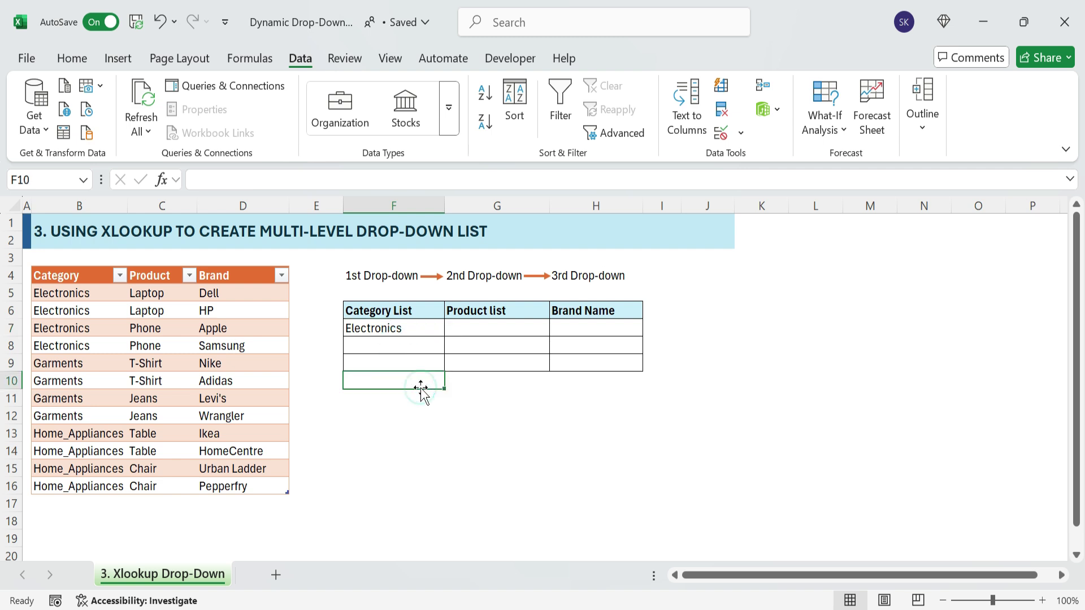
Step: Define the name Product with an XLOOKUP formula that finds $F$7 in Table4[Category] and returns Table4[Product]
{"action": "left_click", "coordinate": [252, 58]}
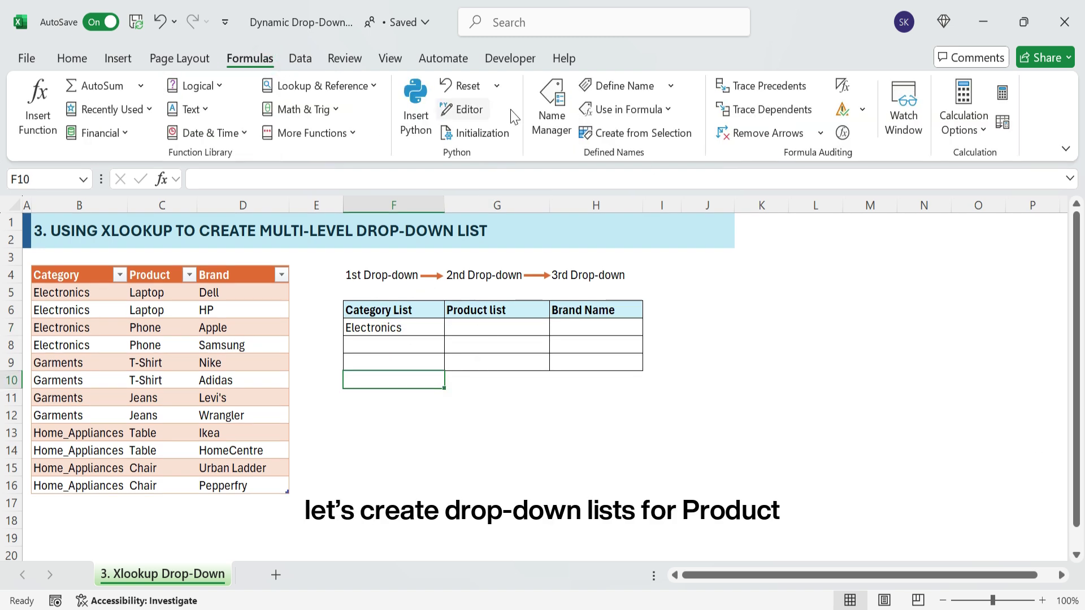
{"action": "left_click", "coordinate": [560, 130]}
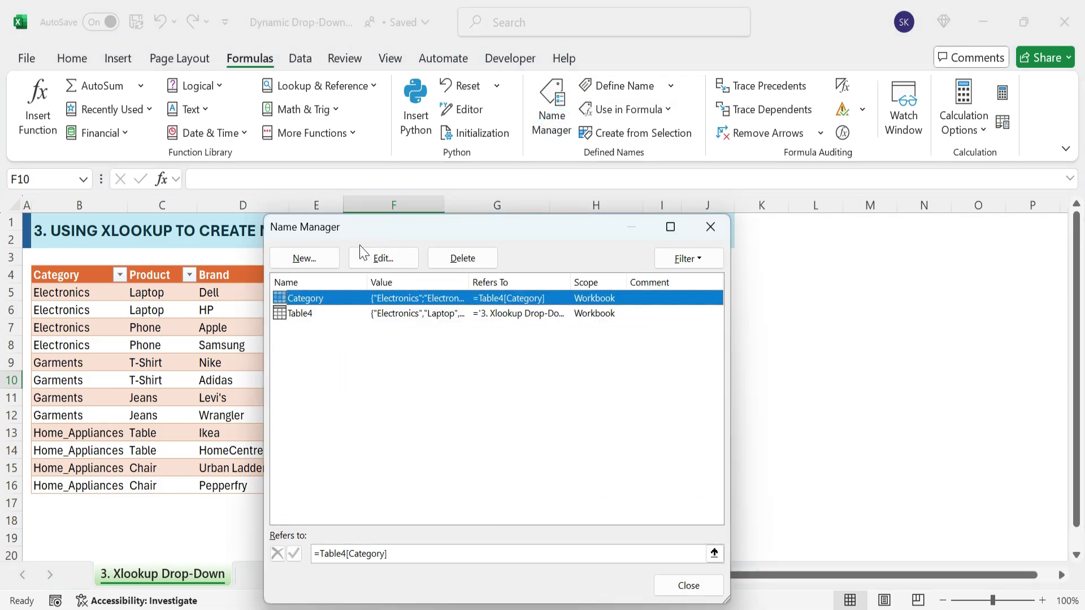
{"action": "left_click", "coordinate": [304, 258]}
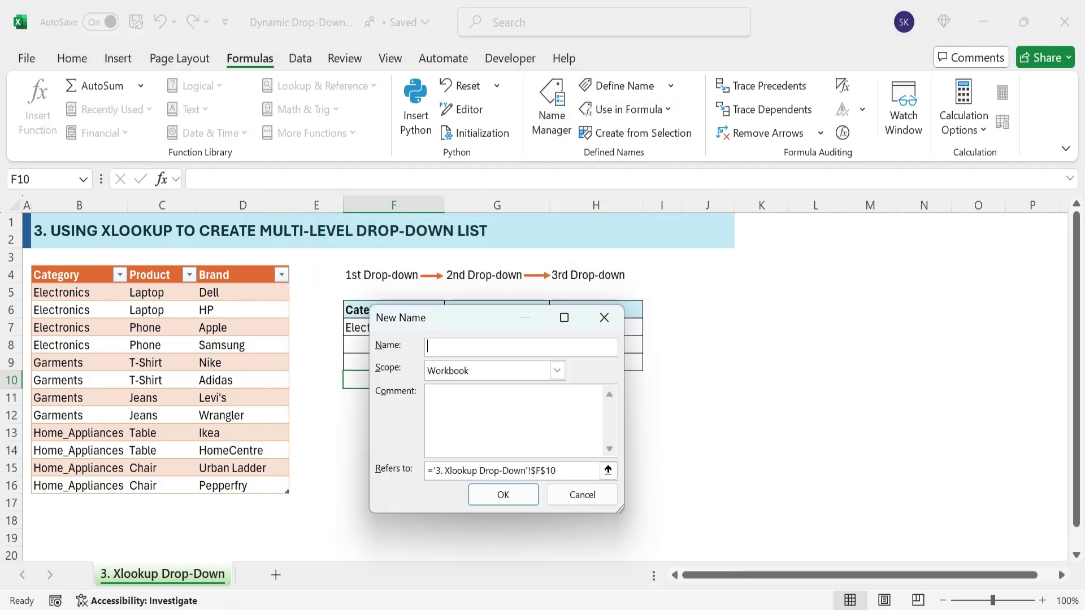
{"action": "type", "text": "Product"}
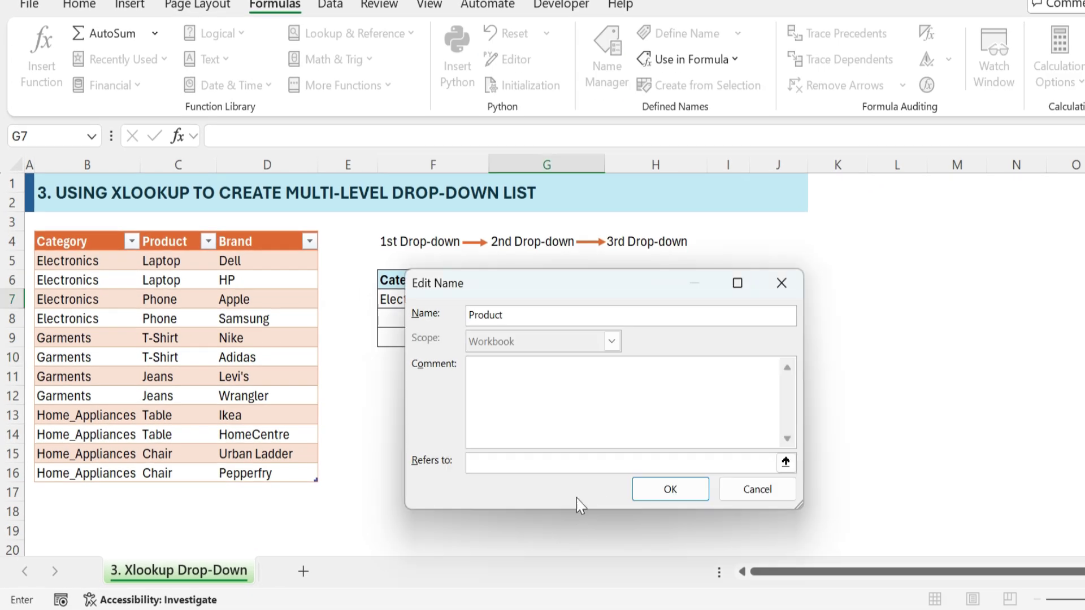
{"action": "left_click_drag", "start_coordinate": [633, 291], "coordinate": [598, 372]}
{"action": "left_click_drag", "start_coordinate": [767, 585], "coordinate": [1068, 580]}
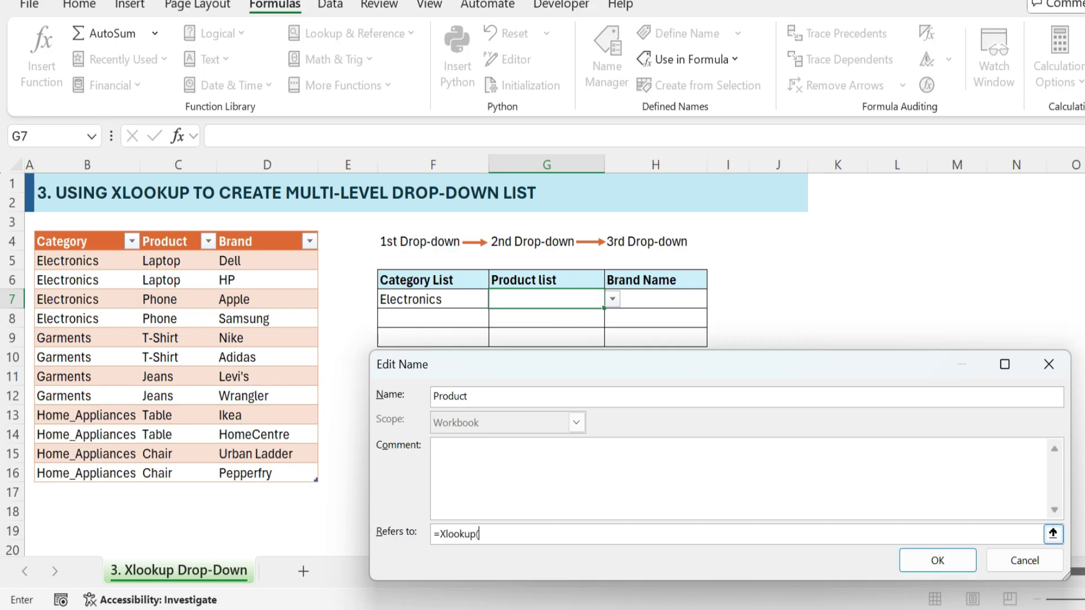
{"action": "left_click", "coordinate": [447, 300]}
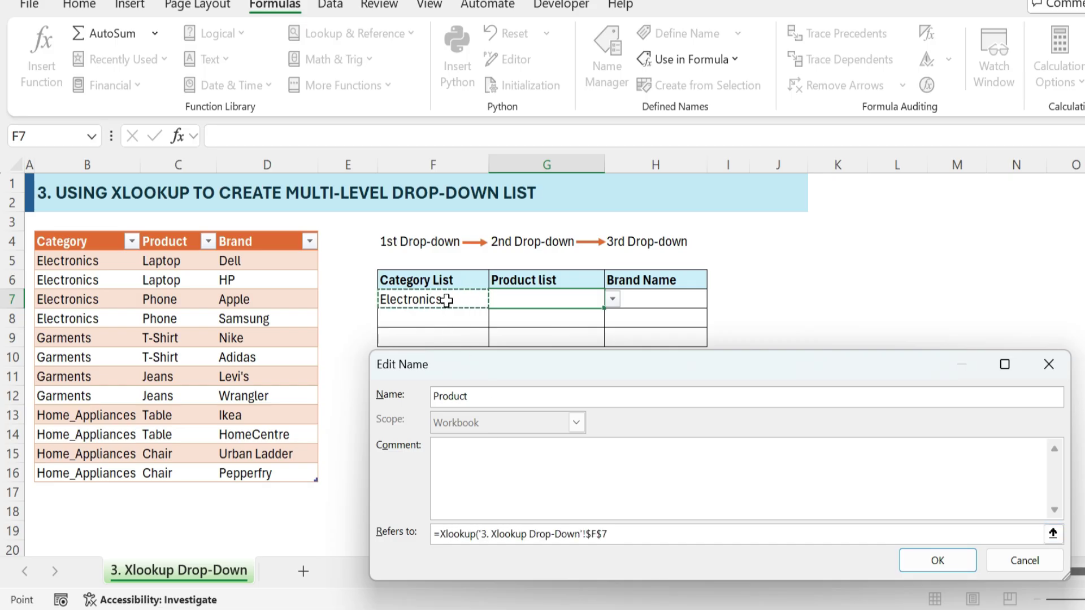
{"action": "left_click_drag", "start_coordinate": [109, 260], "coordinate": [96, 469]}
{"action": "type", "text": ","}
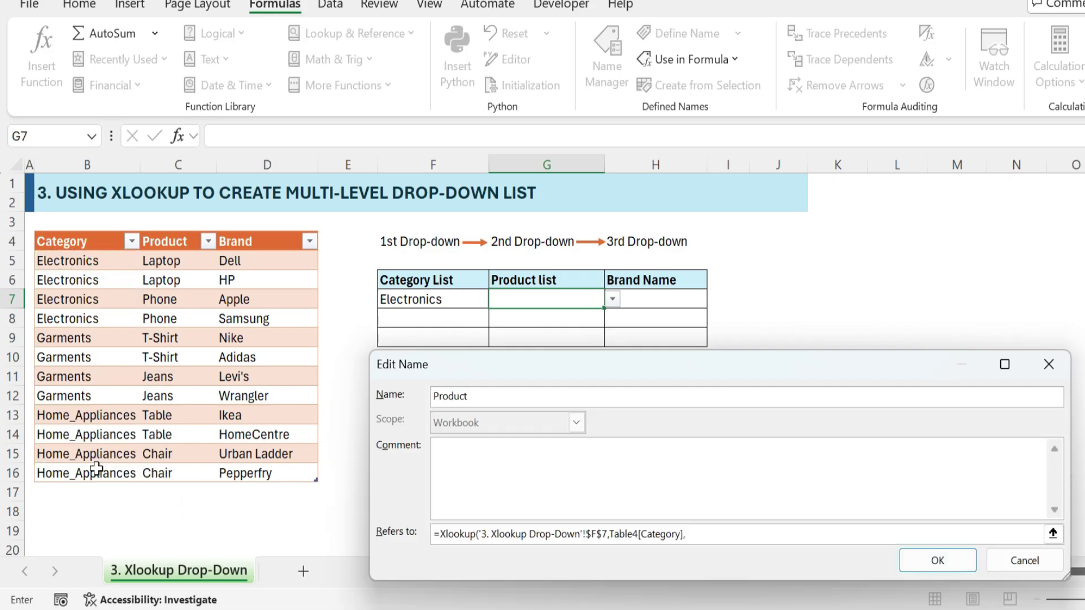
{"action": "left_click_drag", "start_coordinate": [195, 258], "coordinate": [186, 466]}
{"action": "type", "text": ")"}
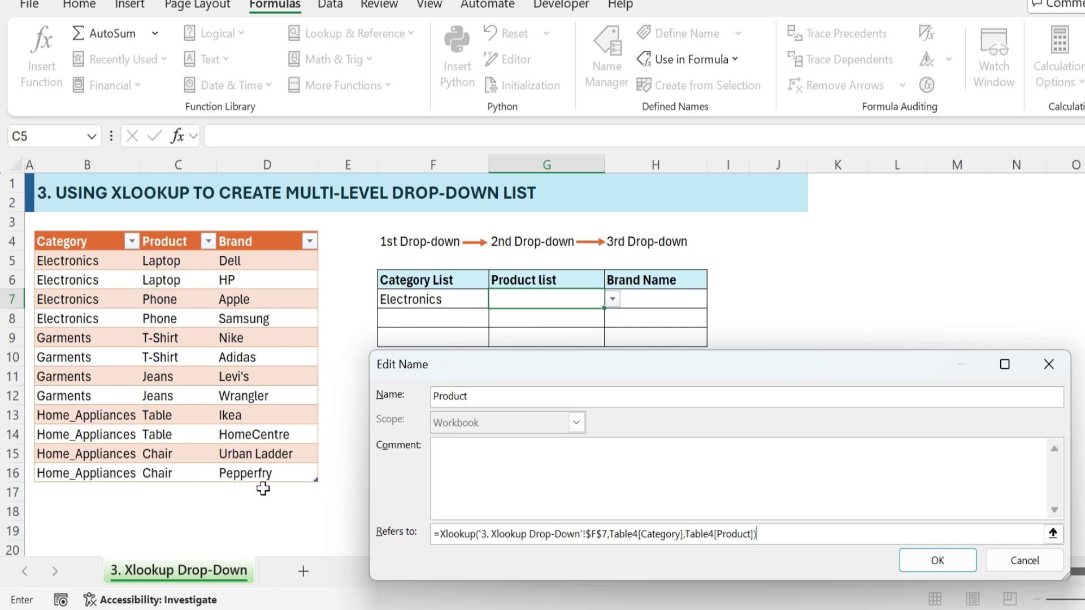
Step: Extend the Product name's formula into a range by adding a colon and a copy of the XLOOKUP that searches in reverse
{"action": "left_click_drag", "start_coordinate": [756, 534], "coordinate": [440, 534]}
{"action": "key", "text": "ctrl+c"}
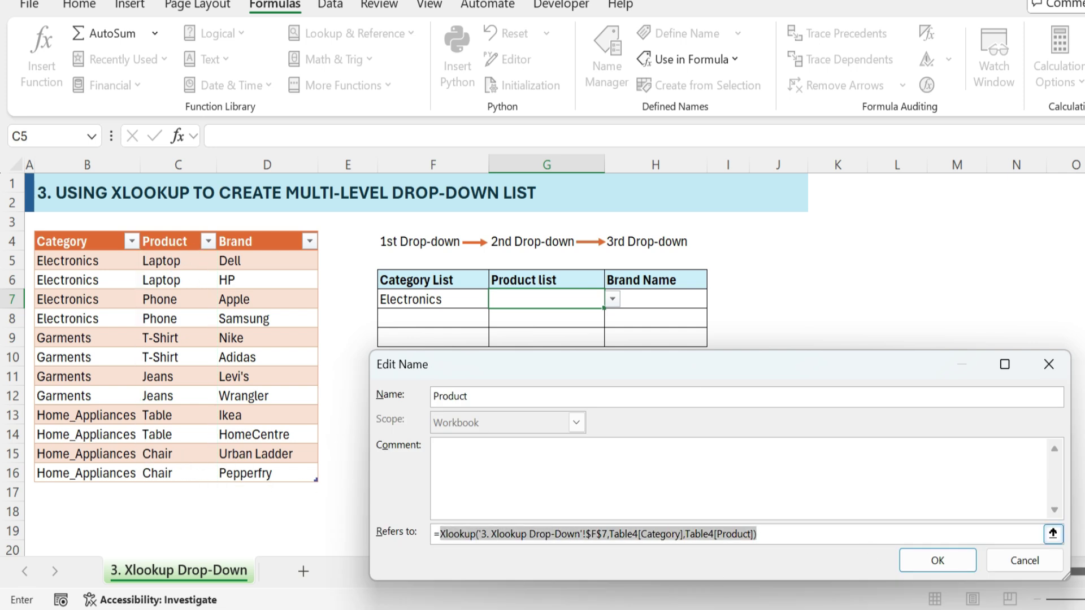
{"action": "left_click", "coordinate": [756, 534]}
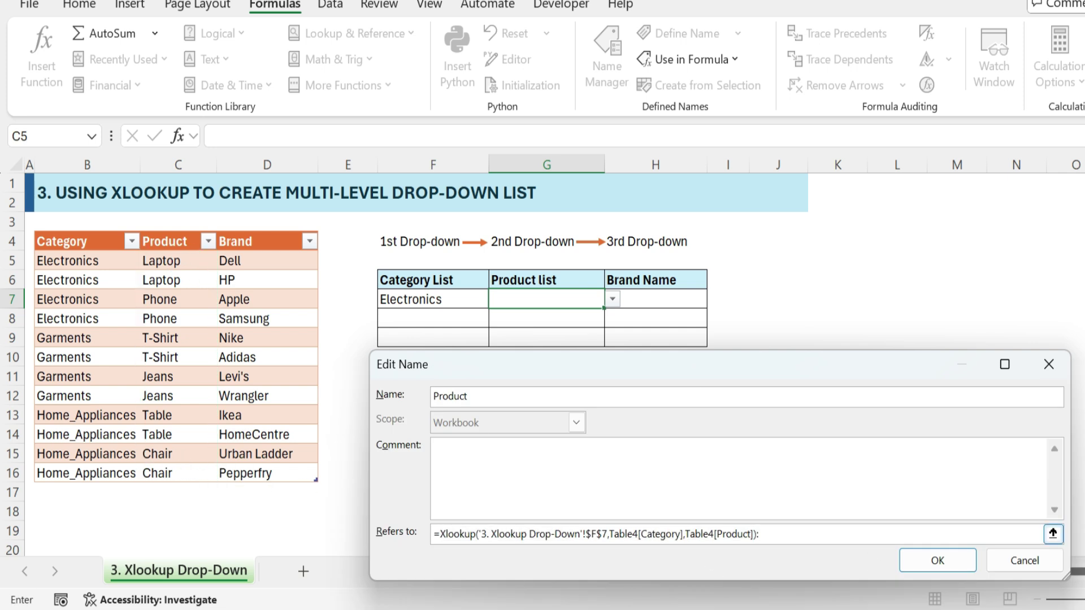
{"action": "type", "text": ":"}
{"action": "key", "text": "ctrl+v"}
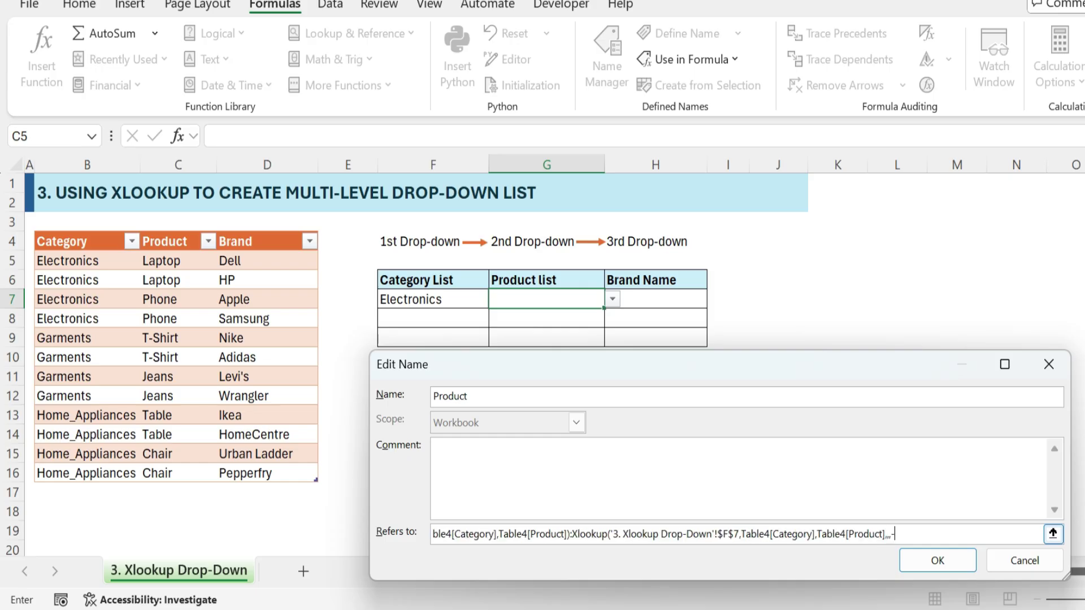
{"action": "left_click", "coordinate": [930, 563]}
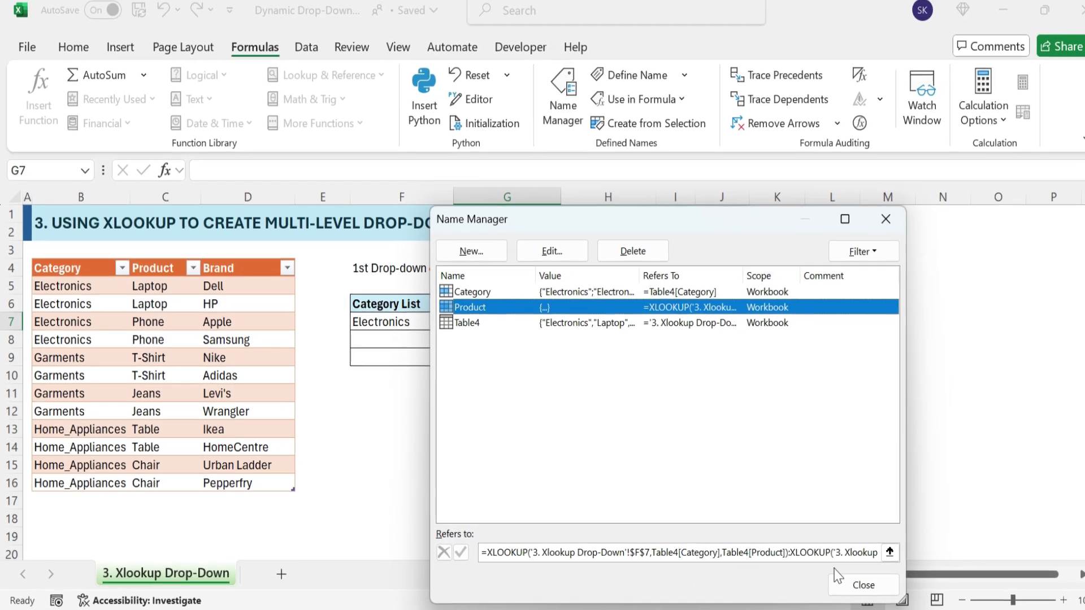
{"action": "left_click", "coordinate": [930, 582]}
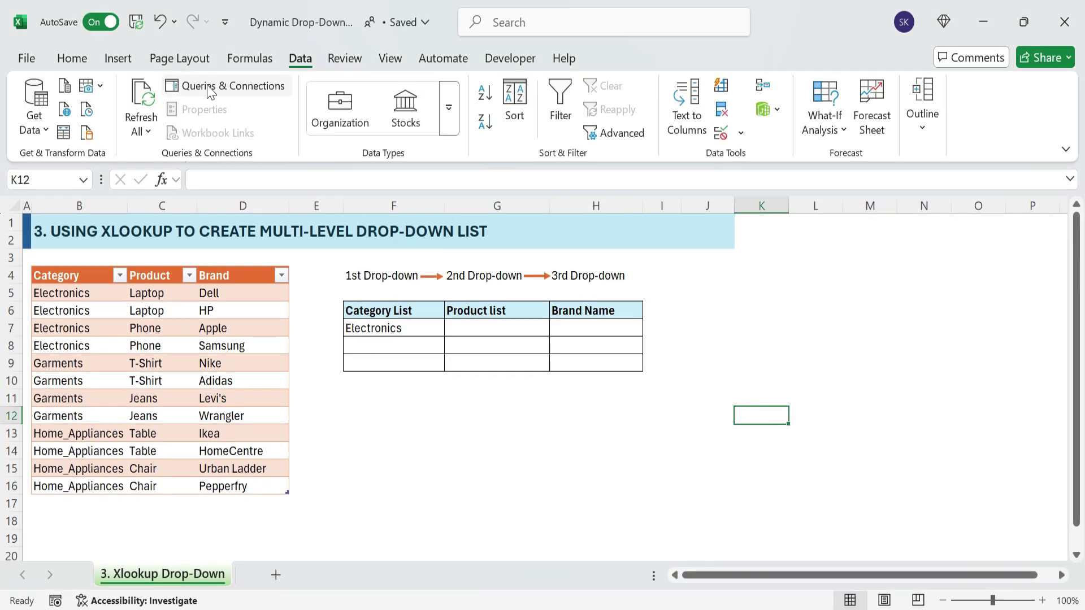
Step: Add list data validation to cell G7 with the name Product as its source
{"action": "left_click", "coordinate": [231, 56]}
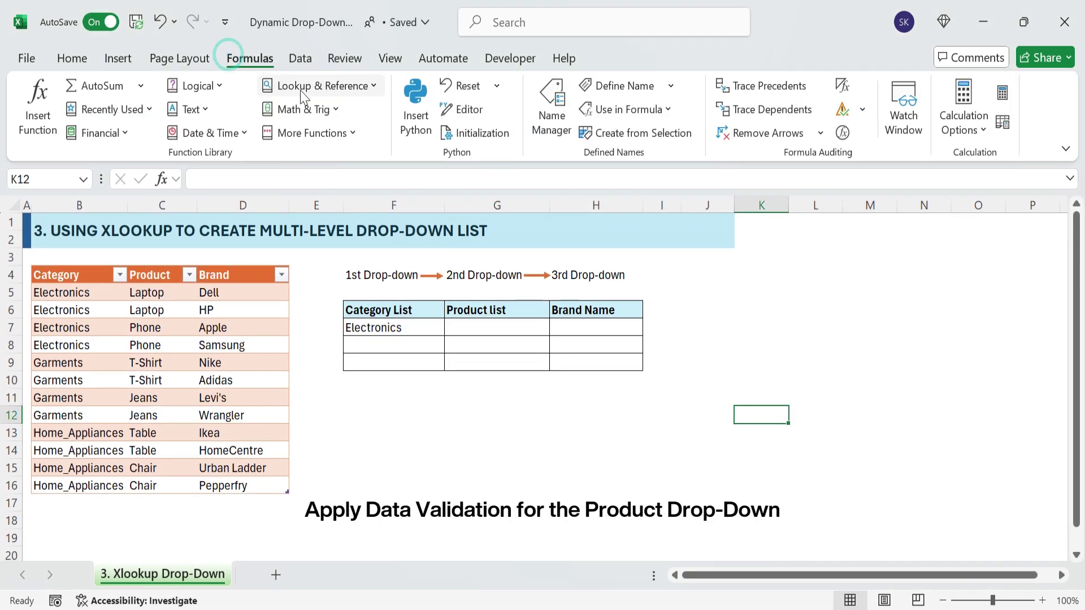
{"action": "left_click", "coordinate": [299, 61]}
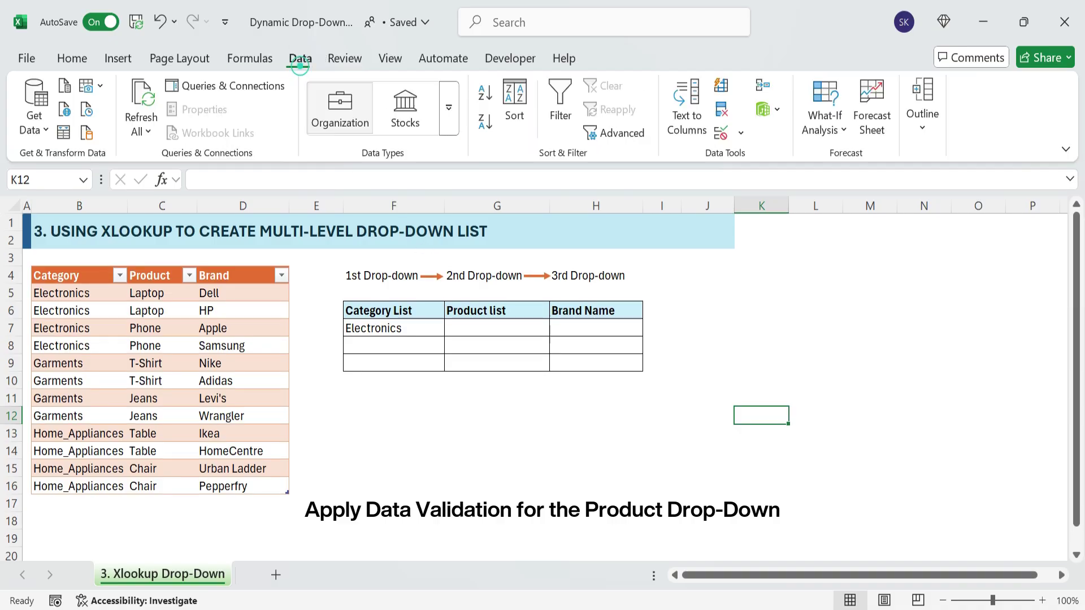
{"action": "left_click", "coordinate": [495, 327]}
{"action": "left_click", "coordinate": [739, 133]}
{"action": "left_click", "coordinate": [779, 159]}
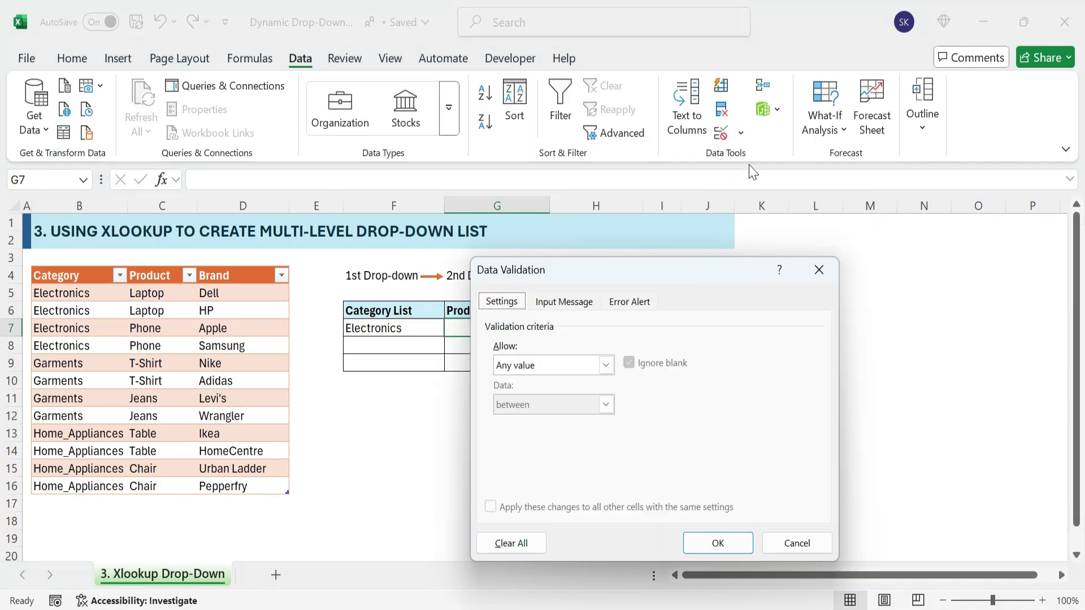
{"action": "left_click", "coordinate": [606, 365]}
{"action": "left_click", "coordinate": [525, 420]}
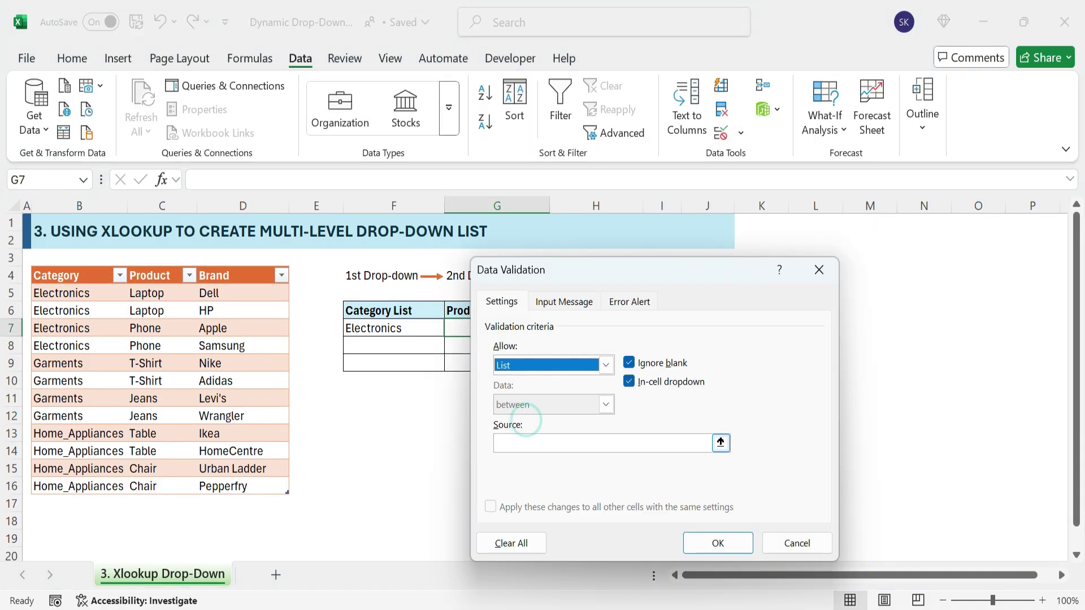
{"action": "left_click", "coordinate": [602, 443]}
{"action": "key", "text": "F3"}
{"action": "left_click", "coordinate": [560, 383]}
{"action": "left_click", "coordinate": [635, 489]}
{"action": "left_click", "coordinate": [730, 553]}
Step: Test the product drop-down in cell G7 by choosing Laptop and then Phone
{"action": "left_click", "coordinate": [556, 330]}
{"action": "left_click", "coordinate": [484, 345]}
{"action": "left_click", "coordinate": [557, 333]}
{"action": "left_click", "coordinate": [484, 358]}
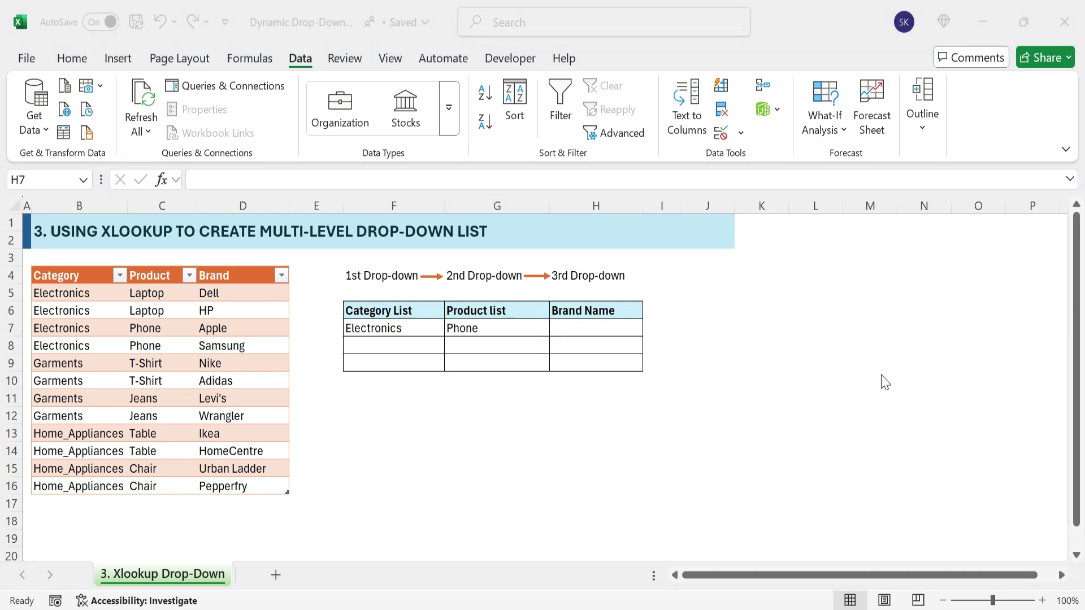
Step: Start a new defined name called Brand for cell H7 in the Brand Name column
{"action": "left_click", "coordinate": [587, 321]}
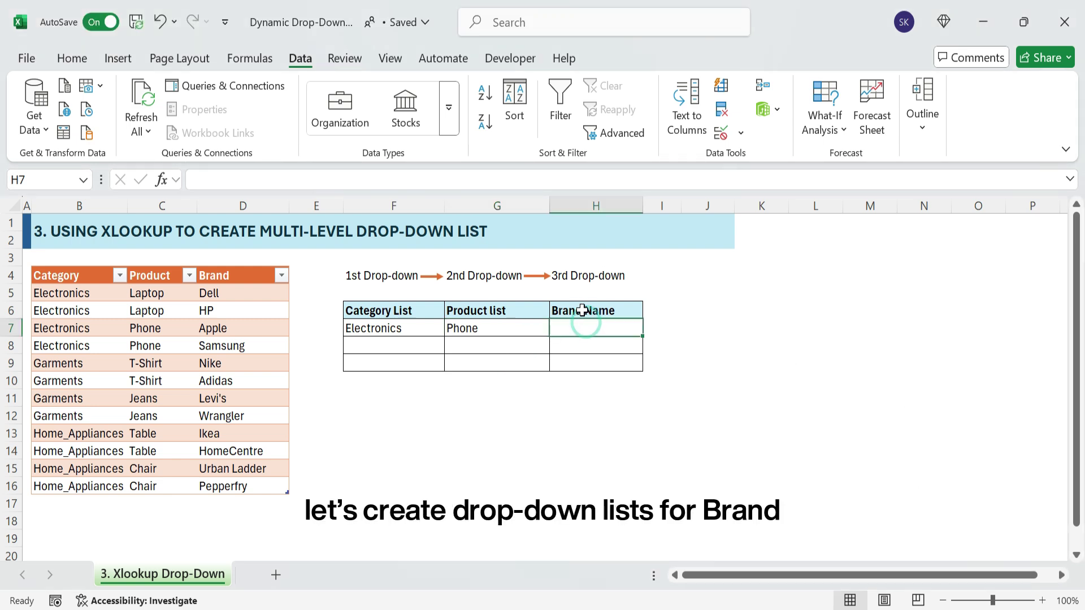
{"action": "left_click", "coordinate": [257, 58]}
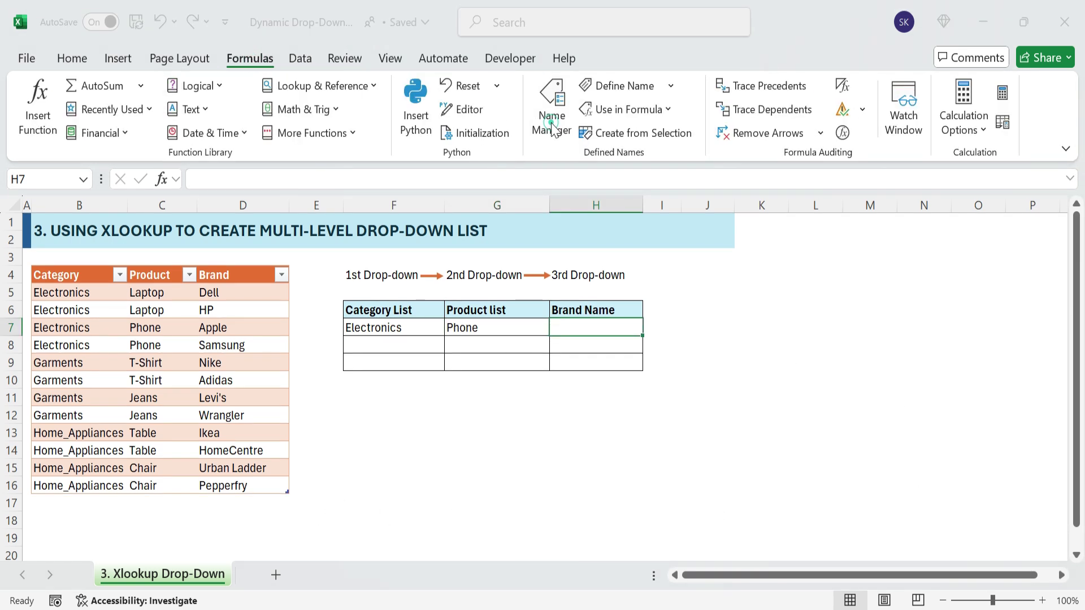
{"action": "left_click", "coordinate": [552, 126]}
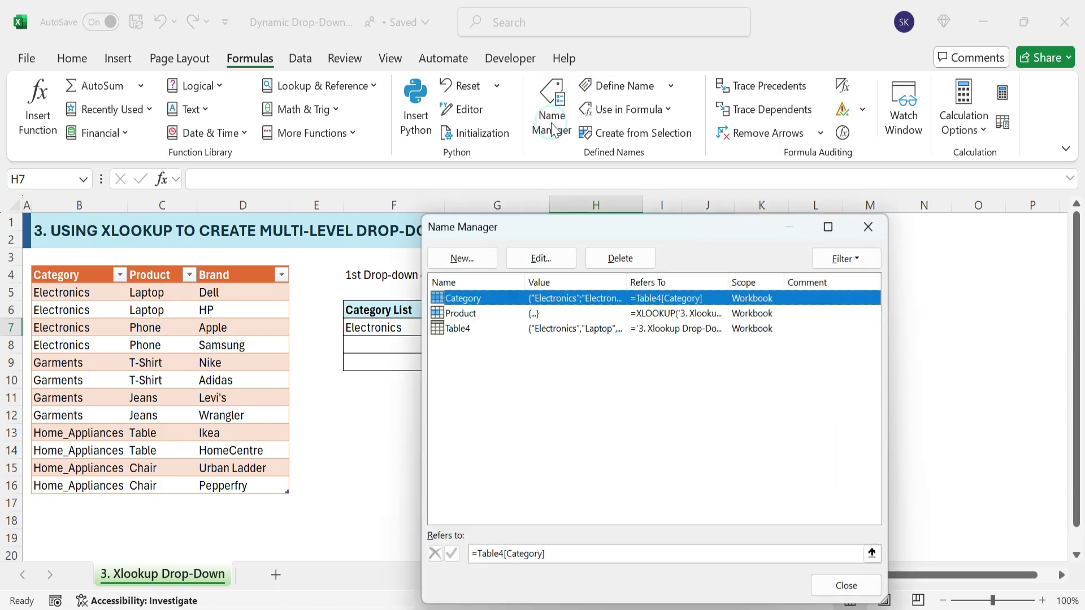
{"action": "left_click", "coordinate": [469, 257]}
{"action": "type", "text": "Brand"}
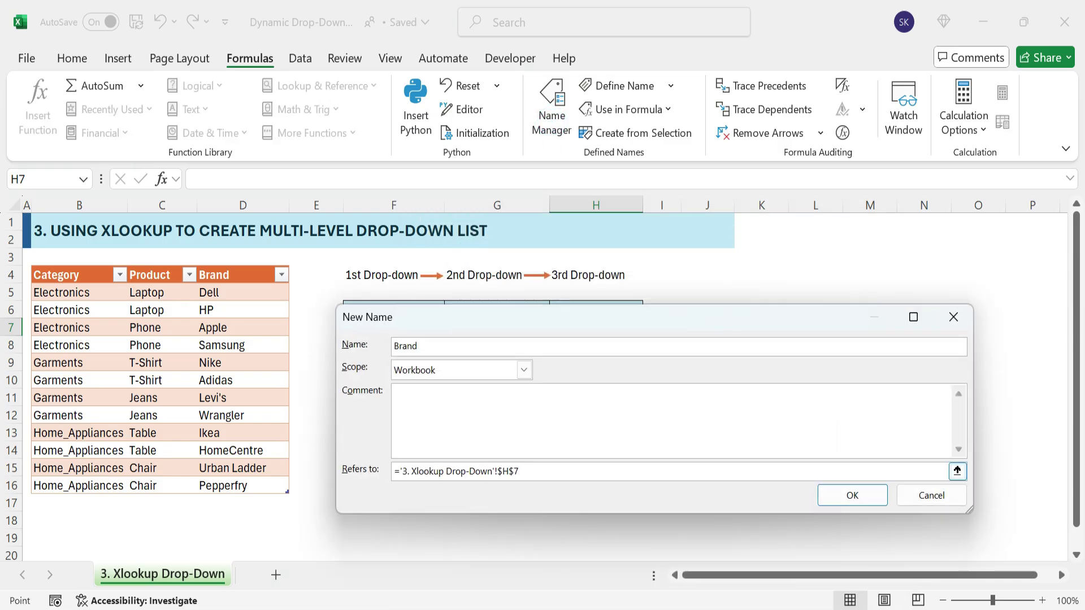
Step: Replace the Brand name's reference with an XLOOKUP formula whose lookup value joins cells $F$7 and $G$7 with &
{"action": "left_click_drag", "start_coordinate": [519, 472], "coordinate": [382, 476]}
{"action": "key", "text": "BackSpace"}
{"action": "left_click_drag", "start_coordinate": [606, 329], "coordinate": [594, 400]}
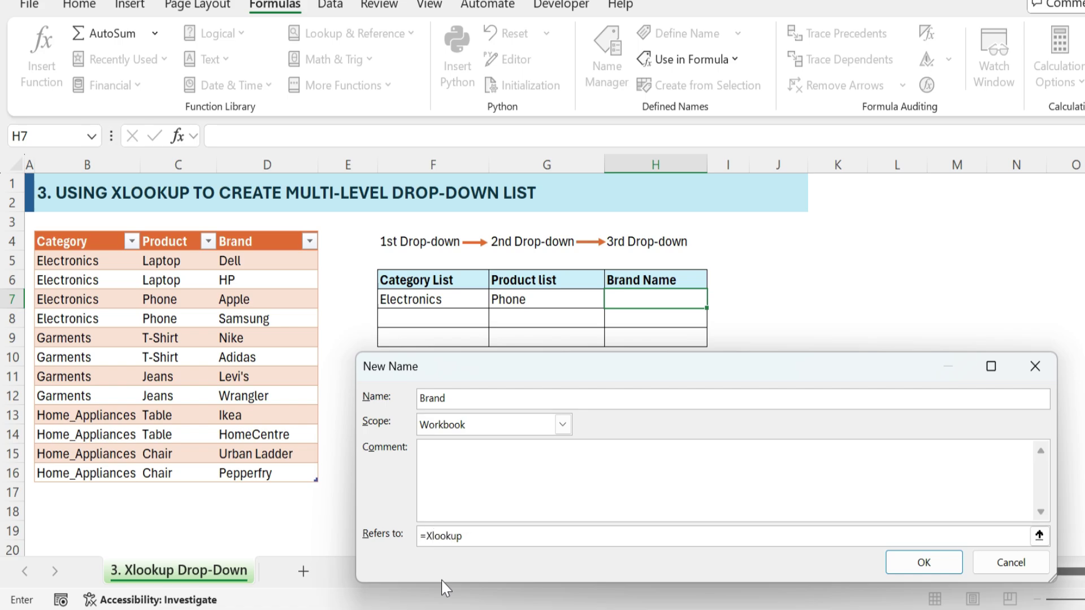
{"action": "left_click", "coordinate": [450, 302]}
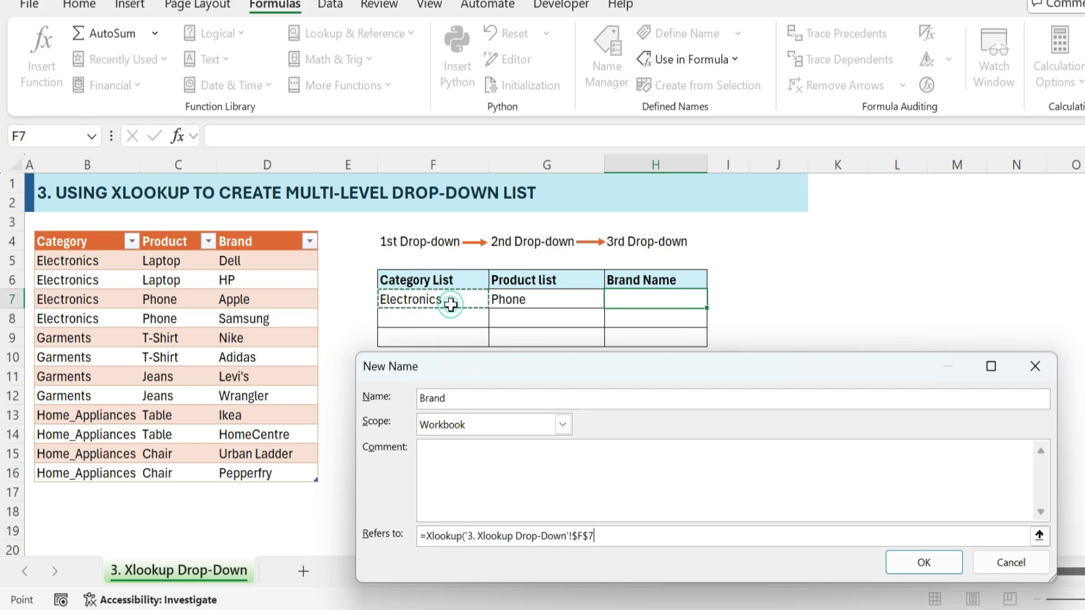
{"action": "type", "text": "&"}
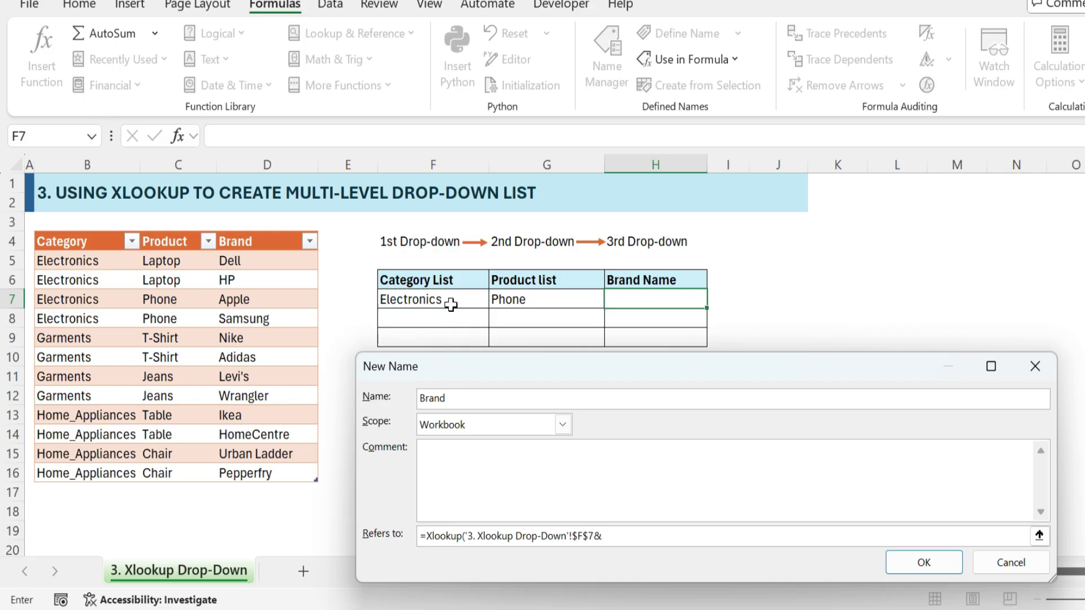
{"action": "left_click", "coordinate": [535, 301]}
{"action": "type", "text": ","}
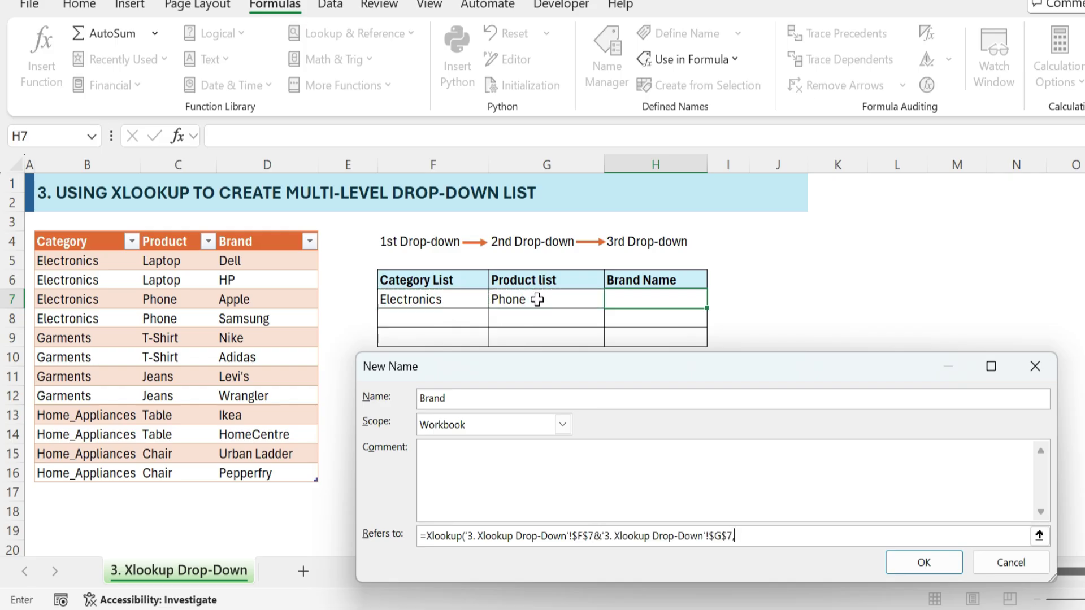
Step: Set the XLOOKUP's lookup array to Table4[Category]&Table4[Product] and its return array to Table4[Brand]
{"action": "left_click_drag", "start_coordinate": [120, 265], "coordinate": [91, 462]}
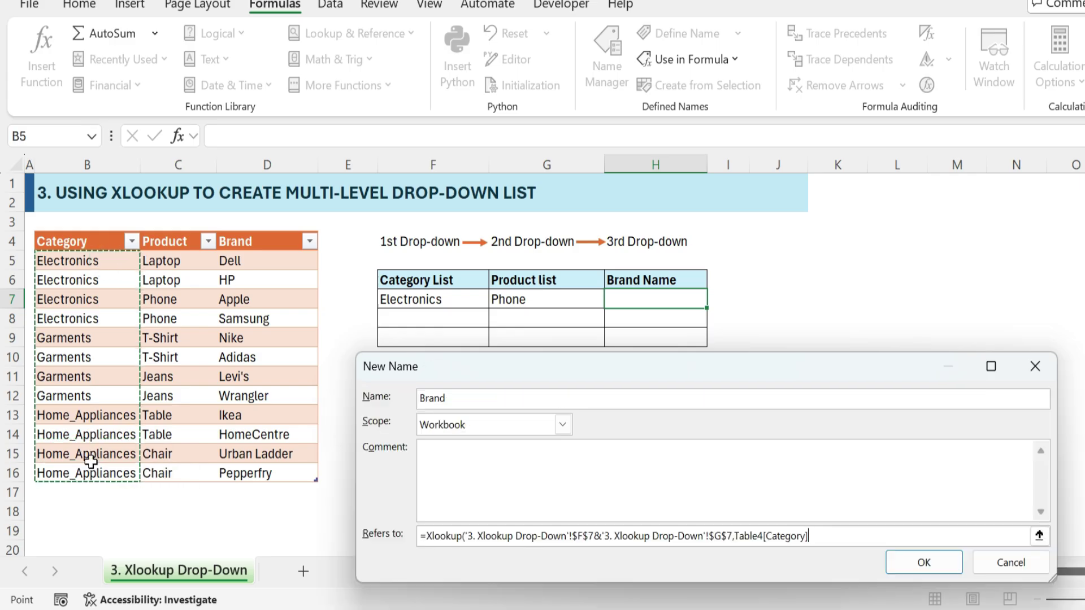
{"action": "type", "text": "&"}
{"action": "left_click_drag", "start_coordinate": [189, 264], "coordinate": [164, 468]}
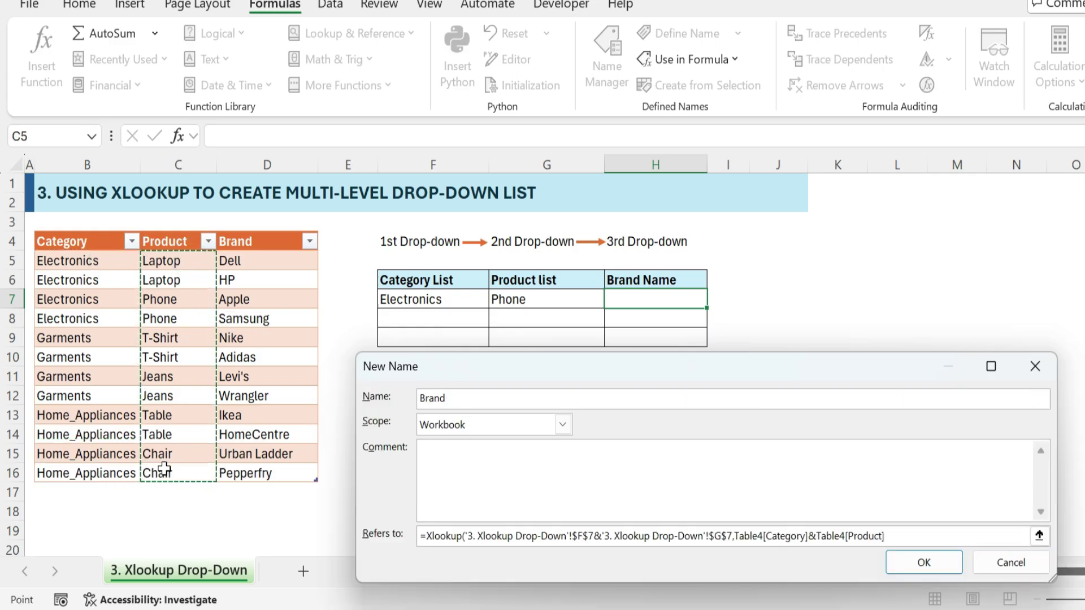
{"action": "type", "text": ","}
{"action": "left_click_drag", "start_coordinate": [235, 263], "coordinate": [265, 470]}
Step: Close the Brand name's XLOOKUP and append a colon followed by a copy of the same XLOOKUP
{"action": "left_click_drag", "start_coordinate": [947, 536], "coordinate": [427, 537]}
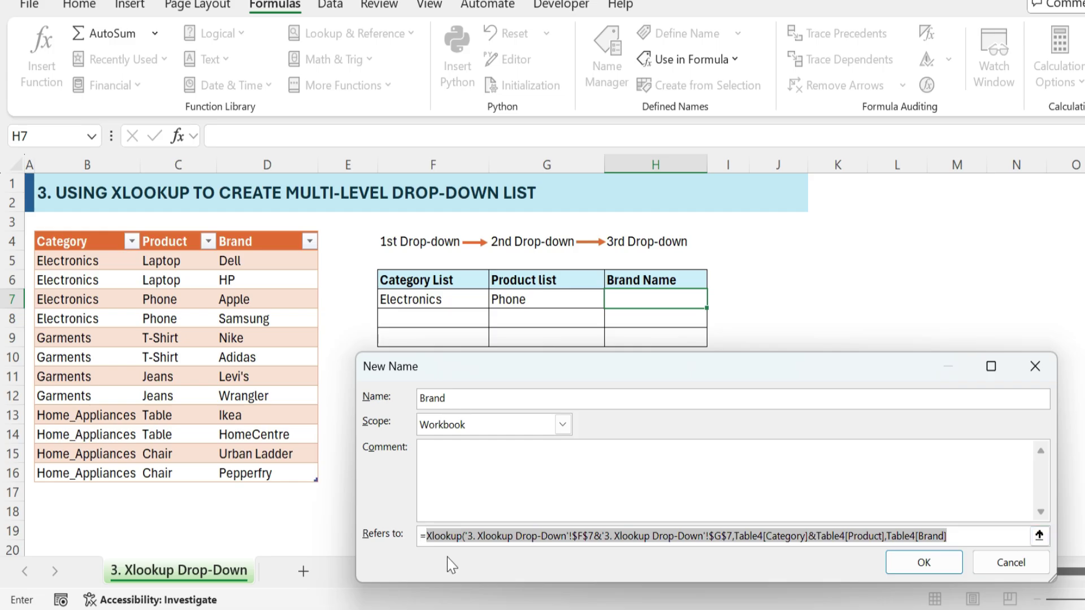
{"action": "left_click", "coordinate": [1016, 536]}
{"action": "type", "text": ":"}
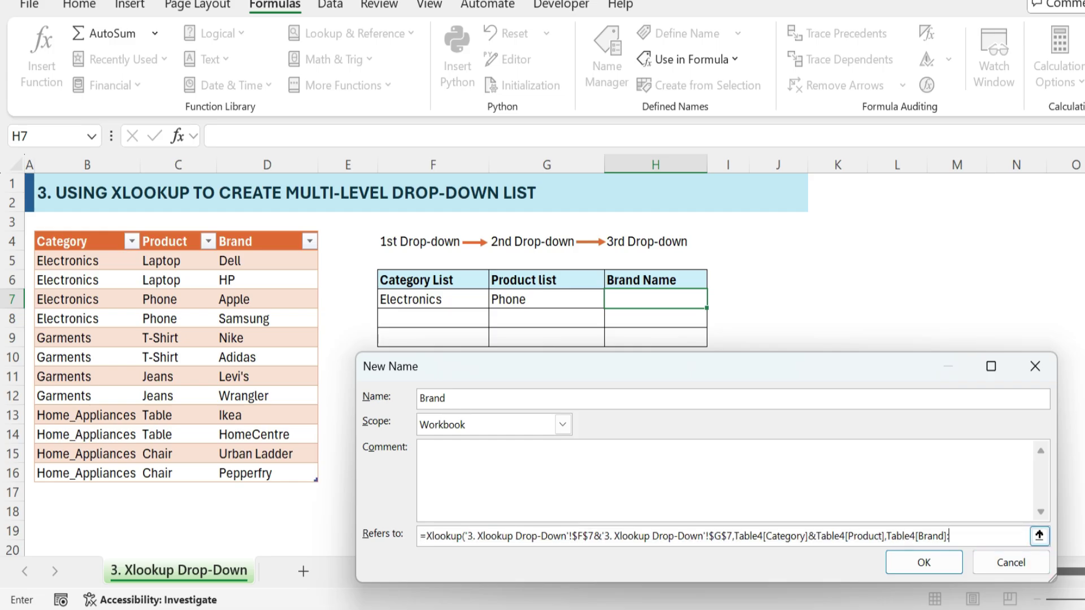
{"action": "key", "text": "BackSpace"}
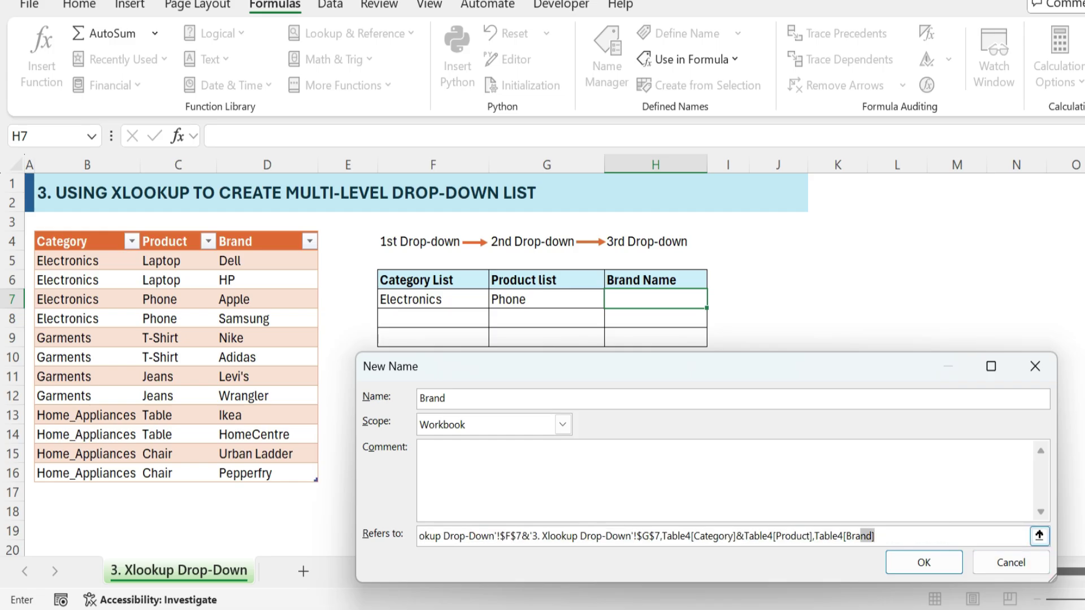
{"action": "left_click_drag", "start_coordinate": [860, 536], "coordinate": [418, 536]}
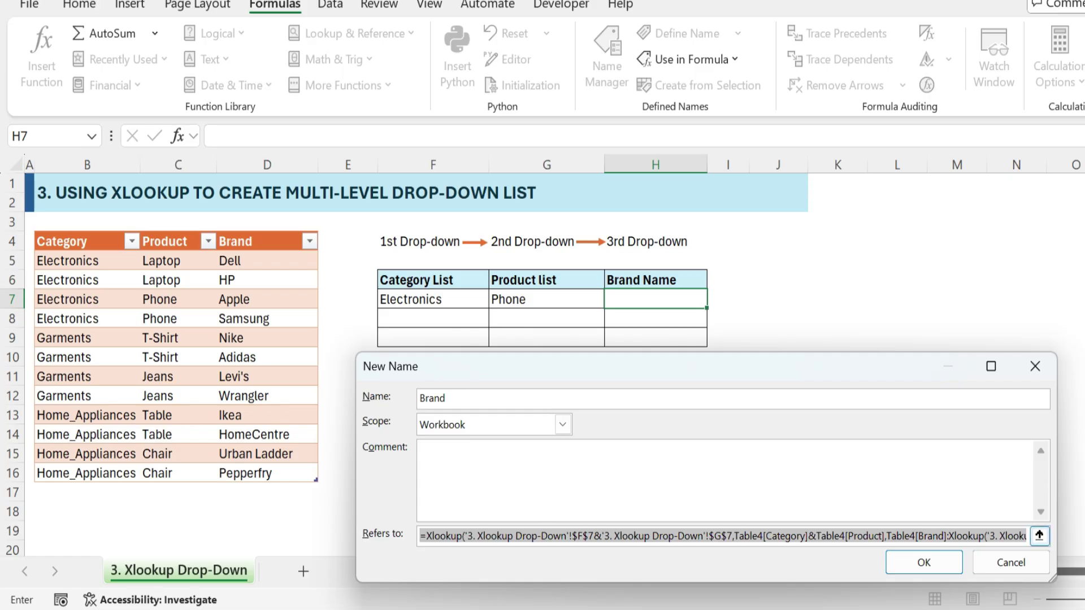
{"action": "left_click", "coordinate": [946, 536]}
{"action": "type", "text": ")"}
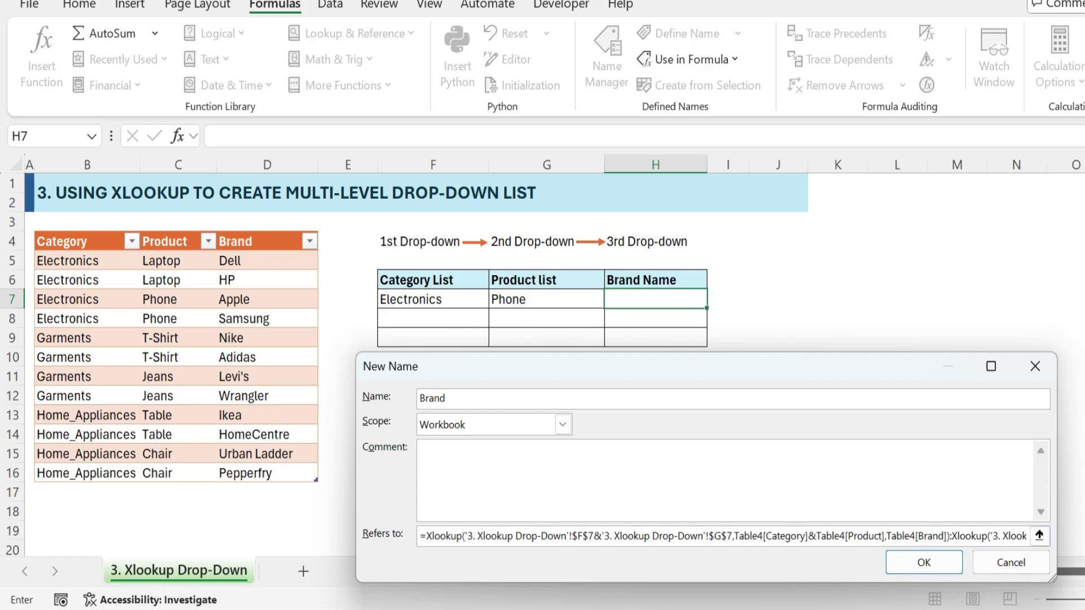
Step: Give the second XLOOKUP a search mode of -1 and save the Brand name
{"action": "left_click_drag", "start_coordinate": [951, 535], "coordinate": [1034, 535]}
{"action": "left_click", "coordinate": [1017, 536]}
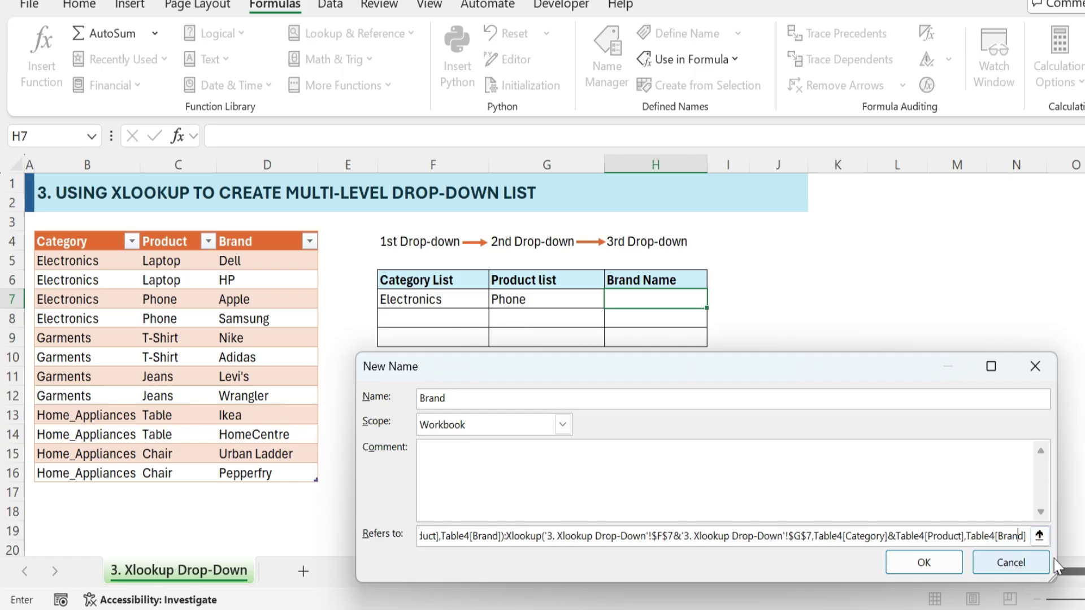
{"action": "left_click_drag", "start_coordinate": [1056, 583], "coordinate": [1084, 580]}
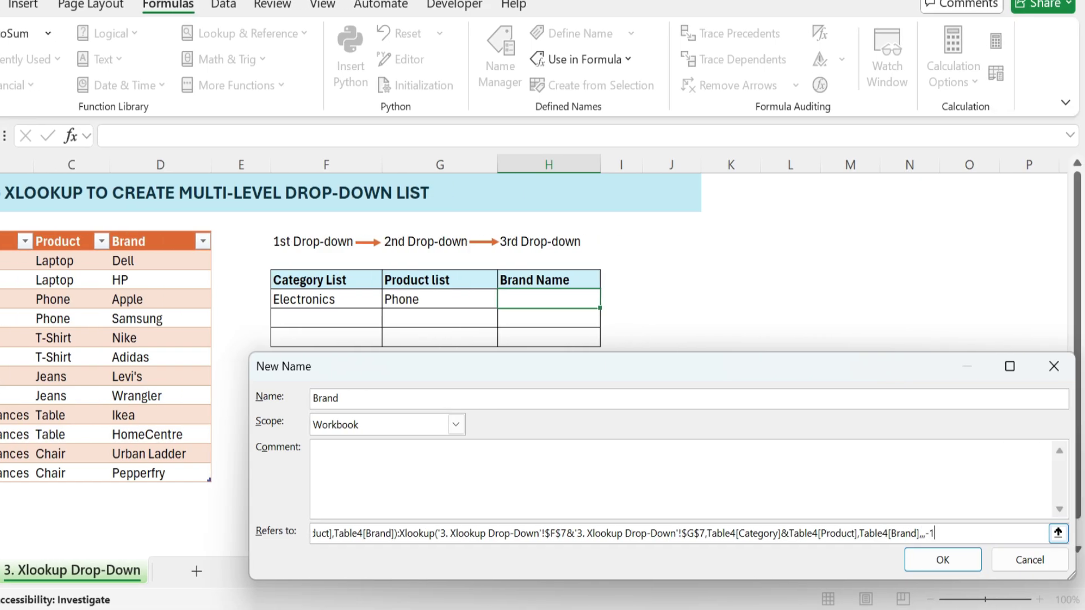
{"action": "left_click", "coordinate": [955, 561]}
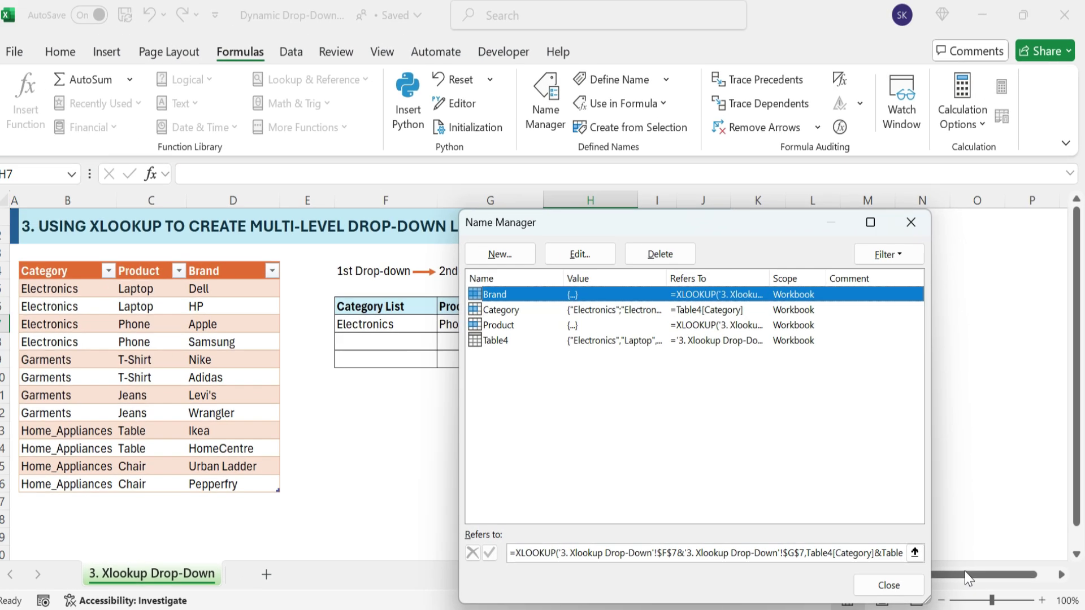
{"action": "left_click", "coordinate": [861, 587]}
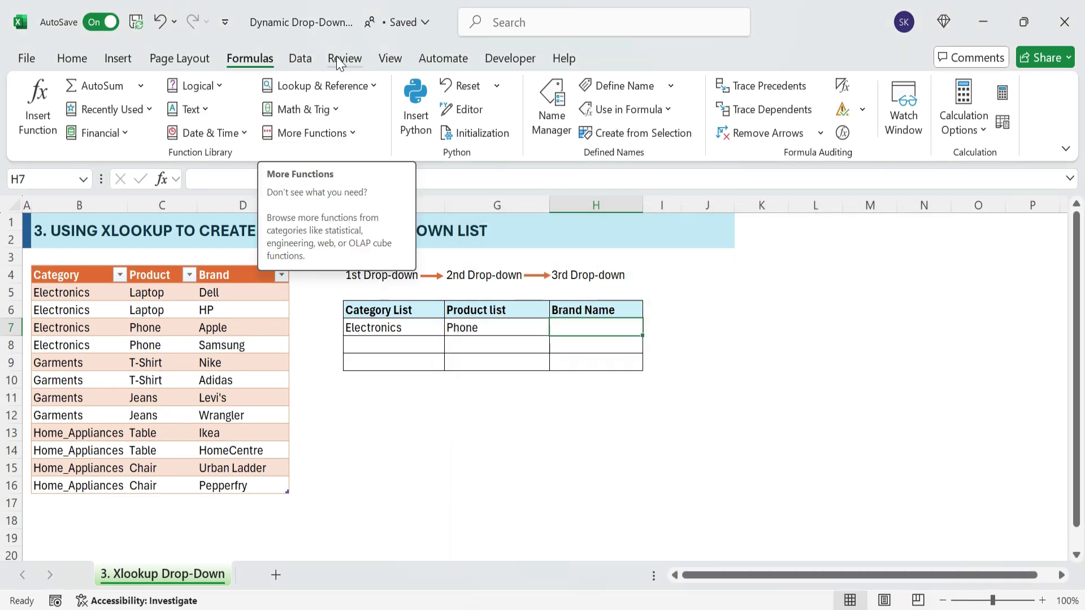
Step: Add list data validation to cell H7 with the name Brand as its source
{"action": "left_click", "coordinate": [303, 60]}
{"action": "left_click", "coordinate": [739, 134]}
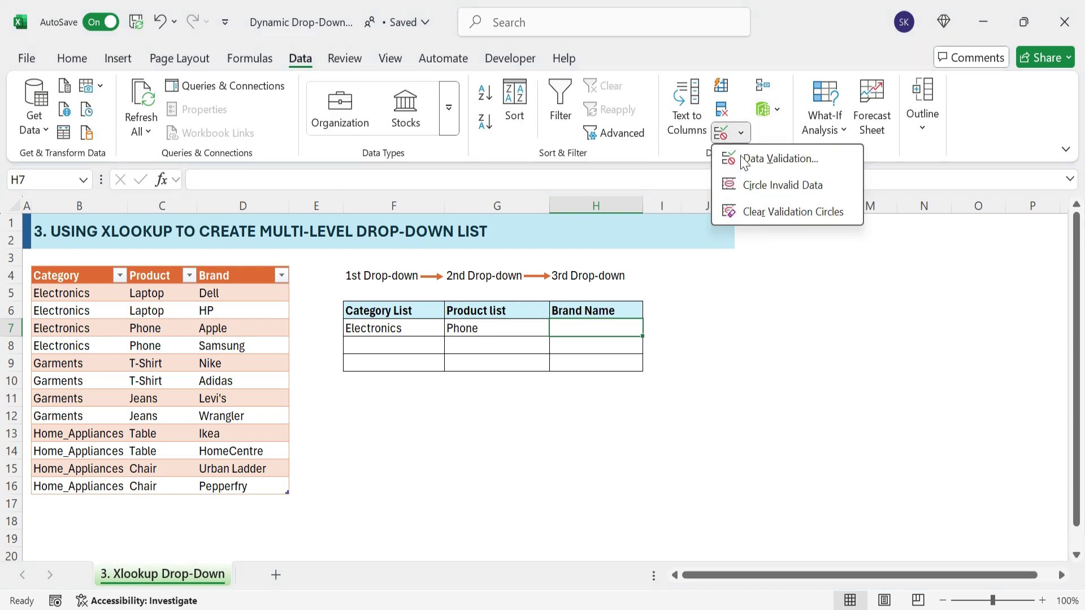
{"action": "left_click", "coordinate": [744, 160]}
{"action": "left_click", "coordinate": [591, 365]}
{"action": "left_click", "coordinate": [573, 424]}
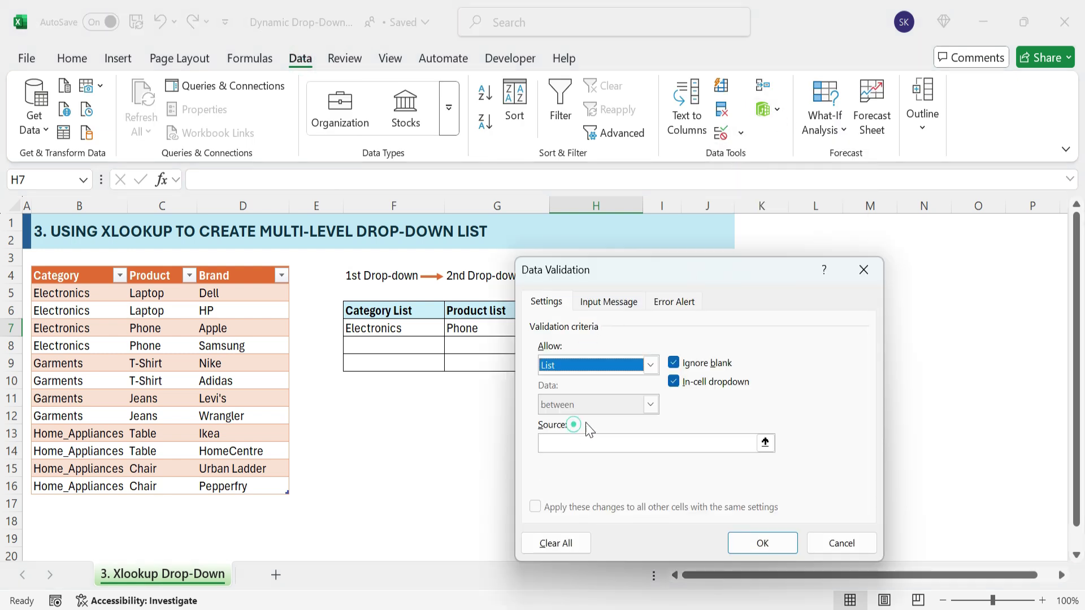
{"action": "key", "text": "F3"}
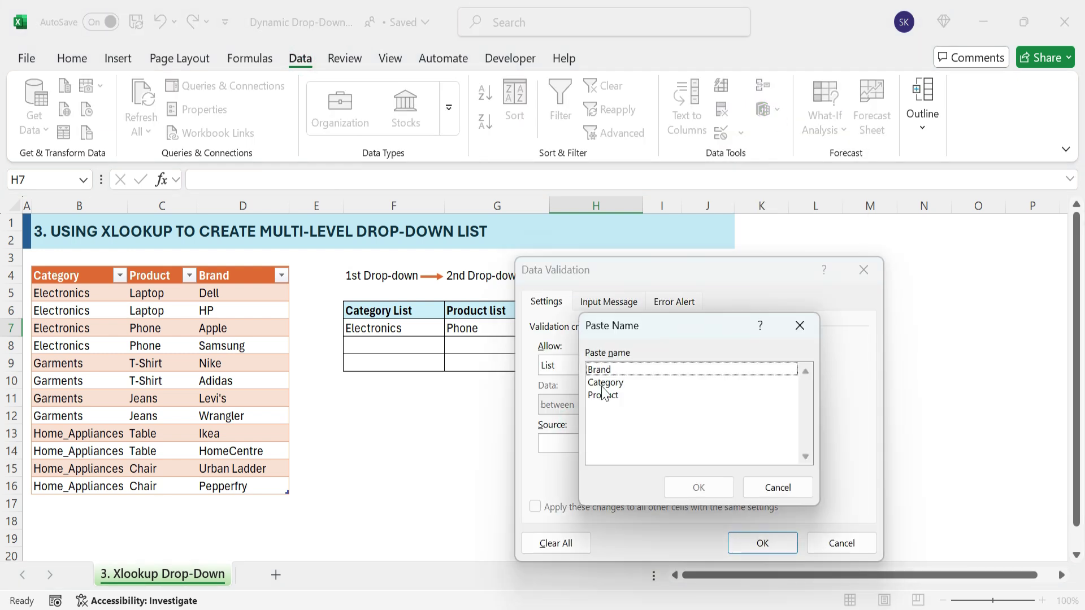
{"action": "left_click", "coordinate": [698, 485]}
{"action": "left_click", "coordinate": [764, 543]}
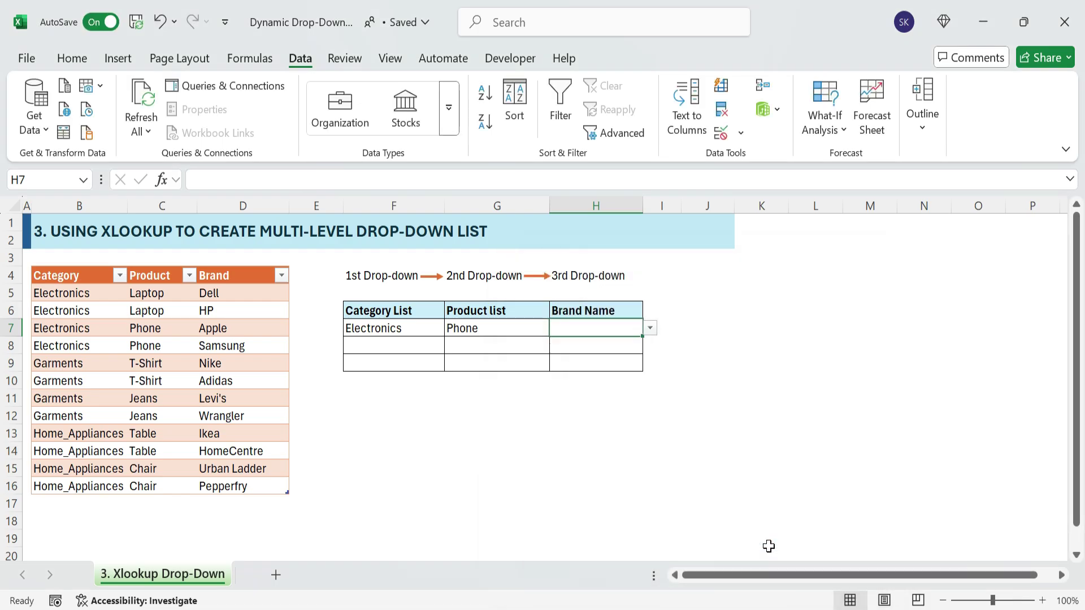
Step: Choose Samsung from the brand drop-down in H7 and reselect Electronics as the category in F7
{"action": "left_click", "coordinate": [649, 330]}
{"action": "left_click", "coordinate": [602, 356]}
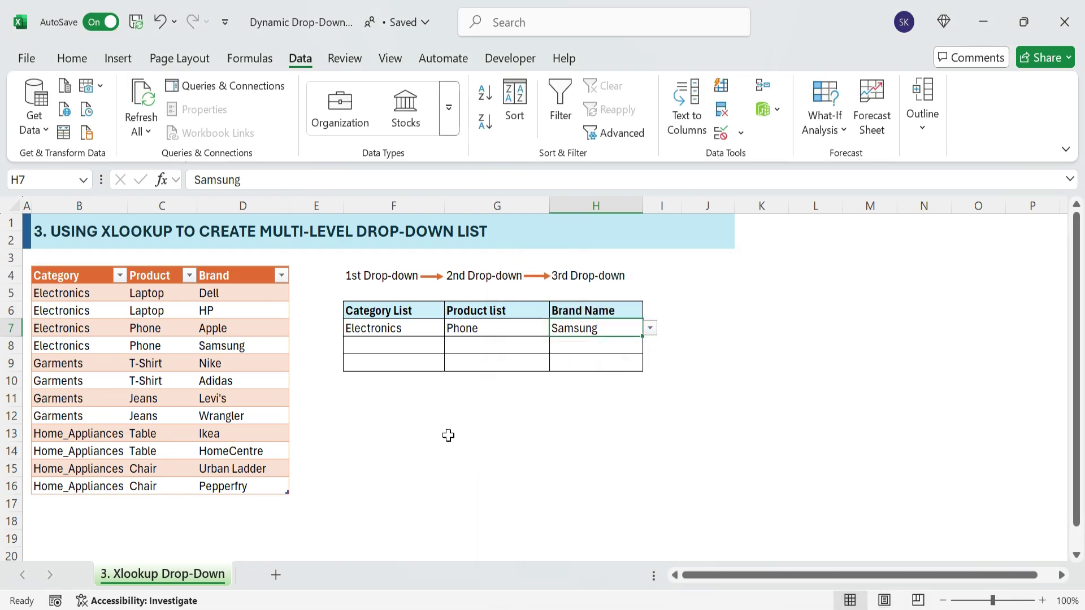
{"action": "left_click", "coordinate": [424, 416]}
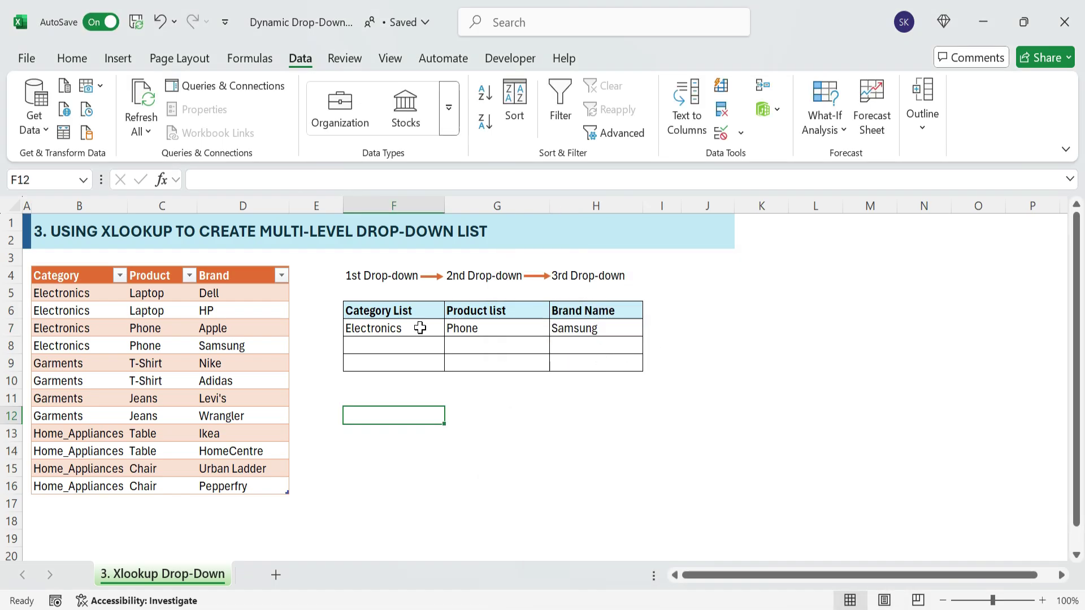
{"action": "left_click", "coordinate": [420, 328]}
{"action": "left_click", "coordinate": [451, 328]}
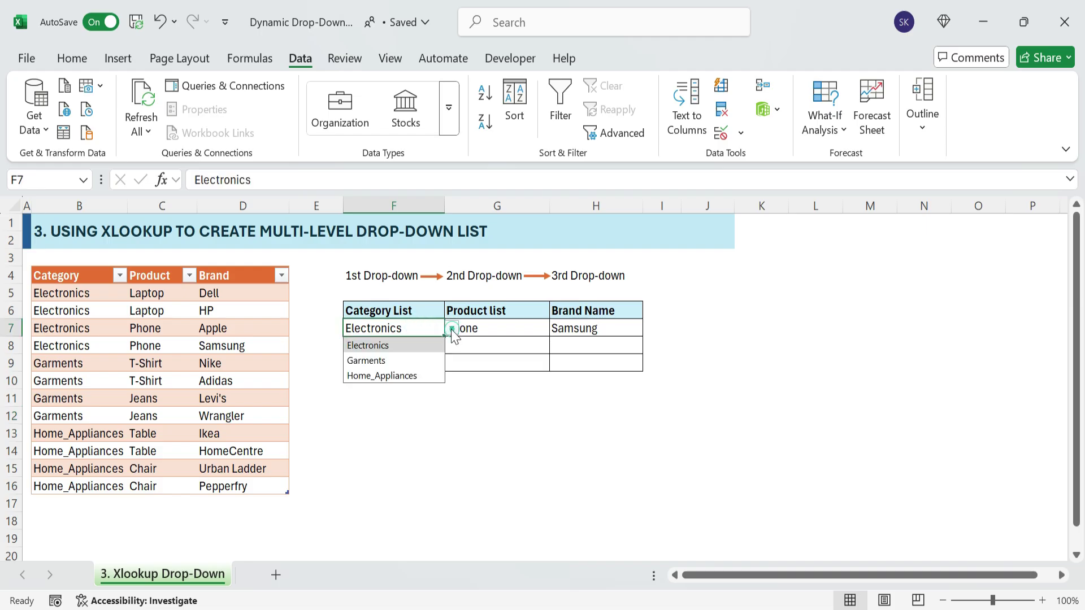
{"action": "left_click", "coordinate": [381, 347]}
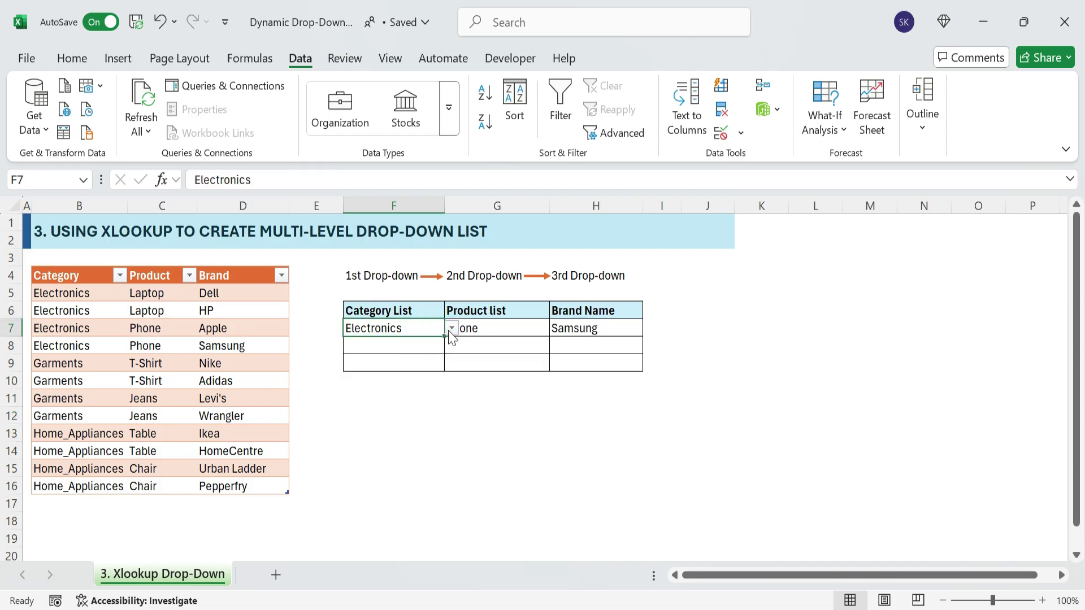
Step: Choose Laptop as the product in G7 and test the brand drop-down in H7 with Dell and HP
{"action": "left_click", "coordinate": [504, 327]}
{"action": "left_click", "coordinate": [557, 328]}
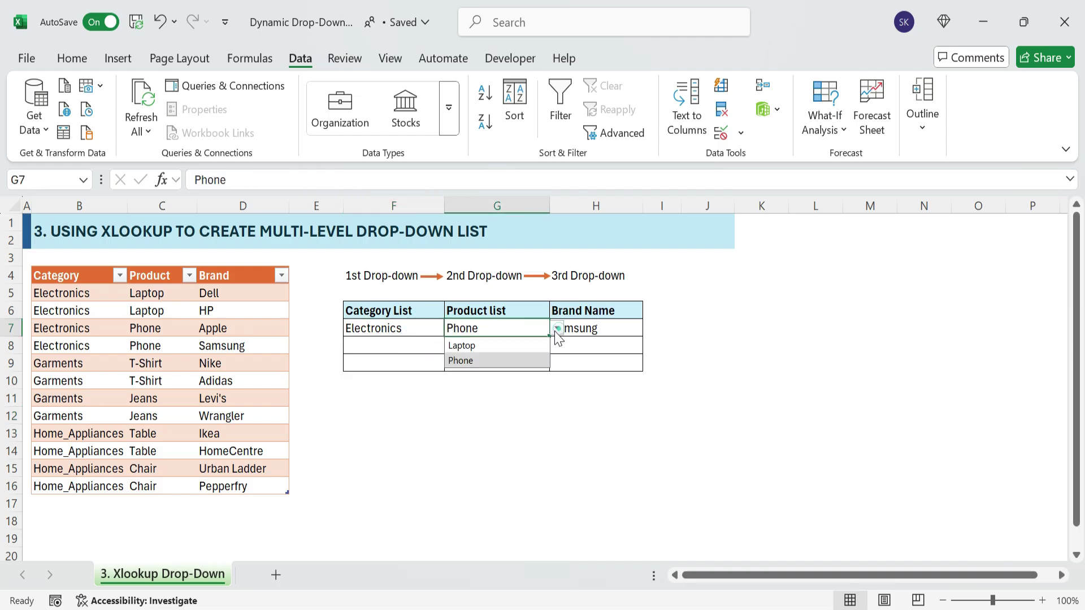
{"action": "left_click", "coordinate": [497, 344]}
{"action": "left_click", "coordinate": [589, 326]}
{"action": "left_click", "coordinate": [649, 329]}
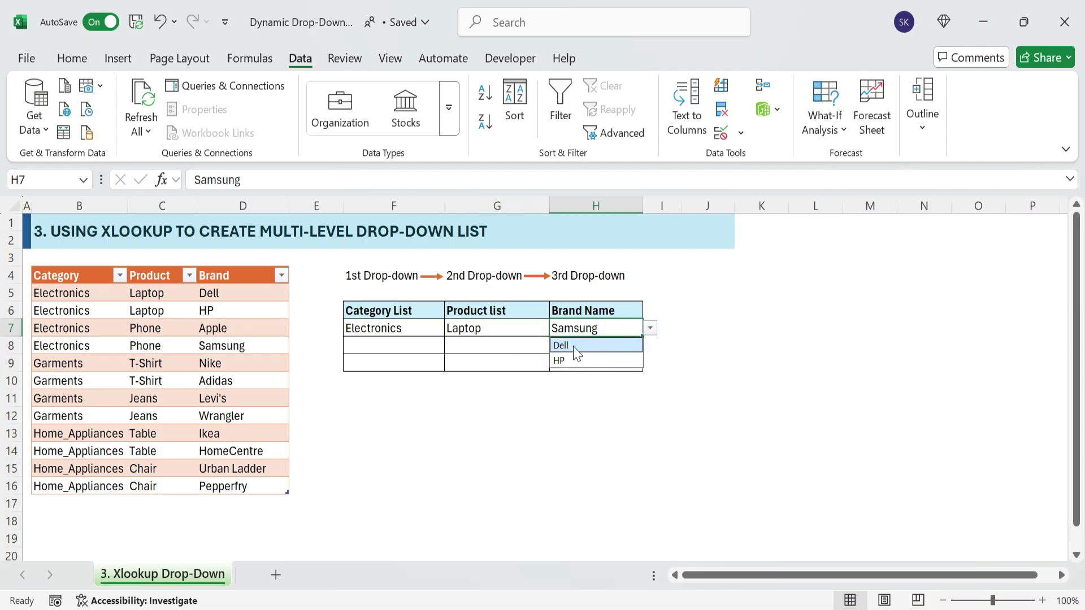
{"action": "left_click", "coordinate": [572, 344]}
{"action": "left_click", "coordinate": [650, 328]}
{"action": "left_click", "coordinate": [598, 358]}
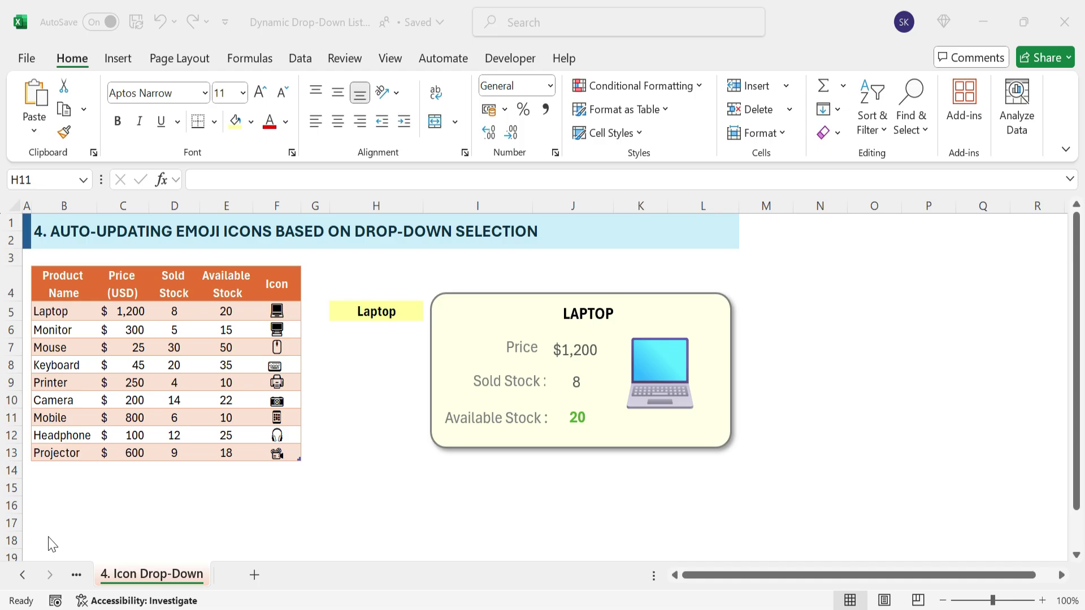
Step: Try the product drop-down in H5 of the Icon Drop-Down sheet by choosing Monitor, Laptop and Keyboard
{"action": "left_click", "coordinate": [404, 312]}
{"action": "left_click", "coordinate": [430, 313]}
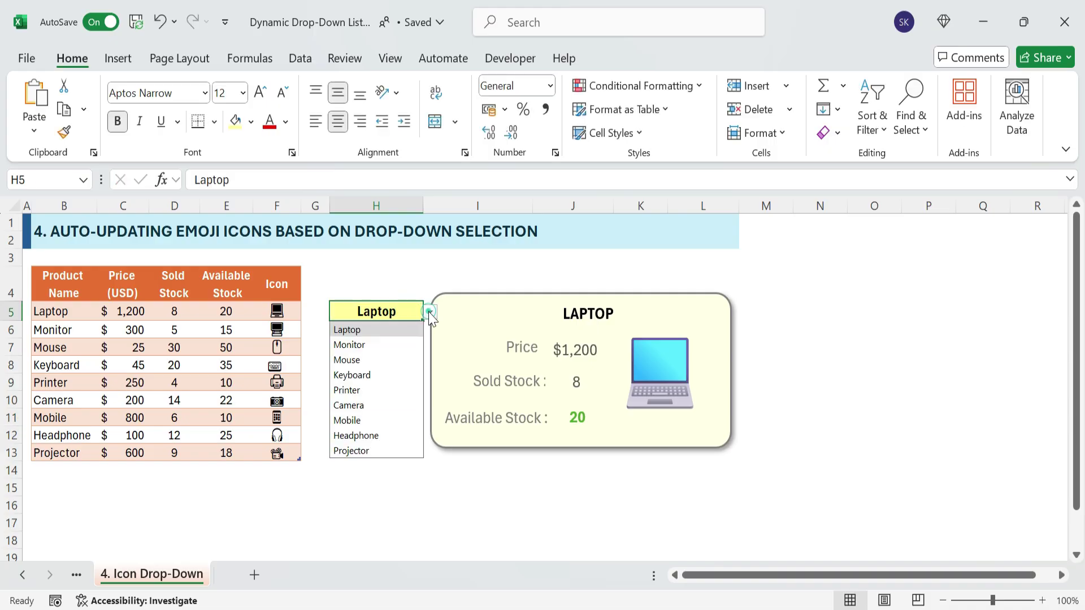
{"action": "left_click", "coordinate": [367, 344]}
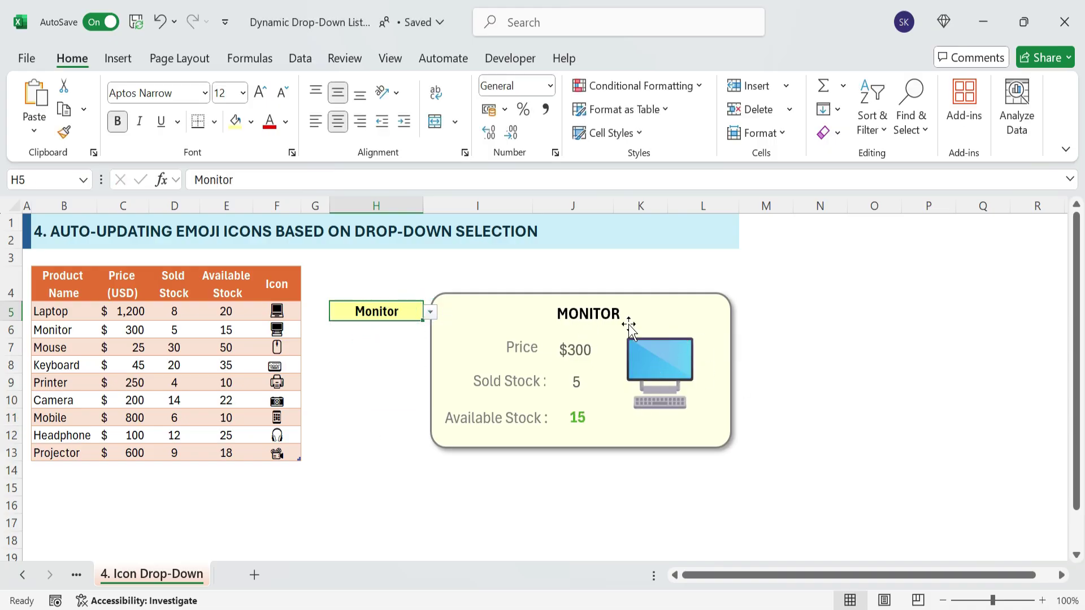
{"action": "left_click", "coordinate": [430, 314]}
{"action": "left_click", "coordinate": [368, 329]}
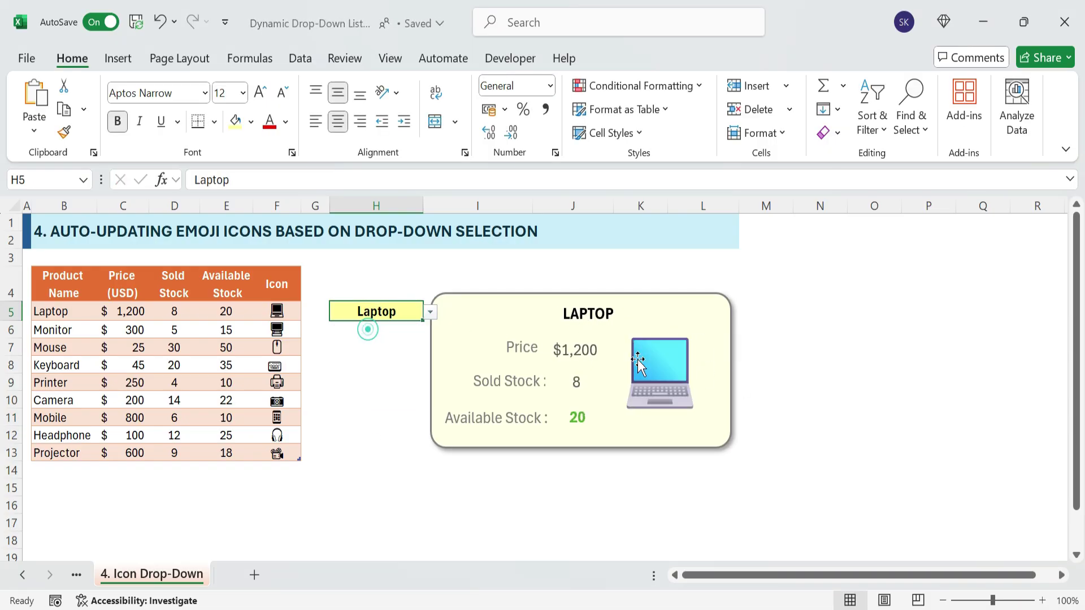
{"action": "left_click", "coordinate": [430, 314]}
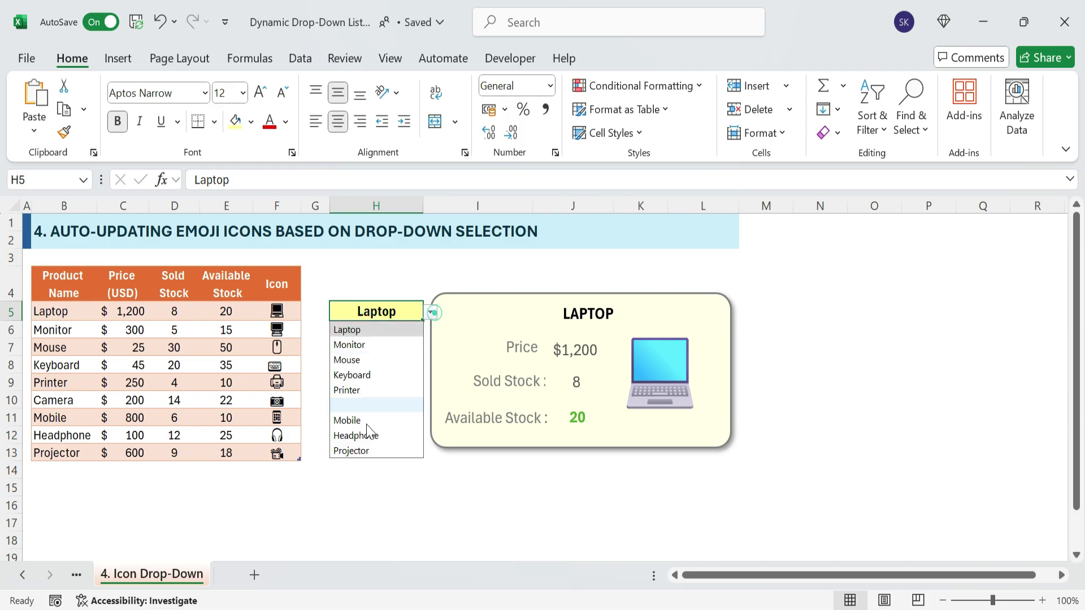
{"action": "left_click", "coordinate": [351, 375]}
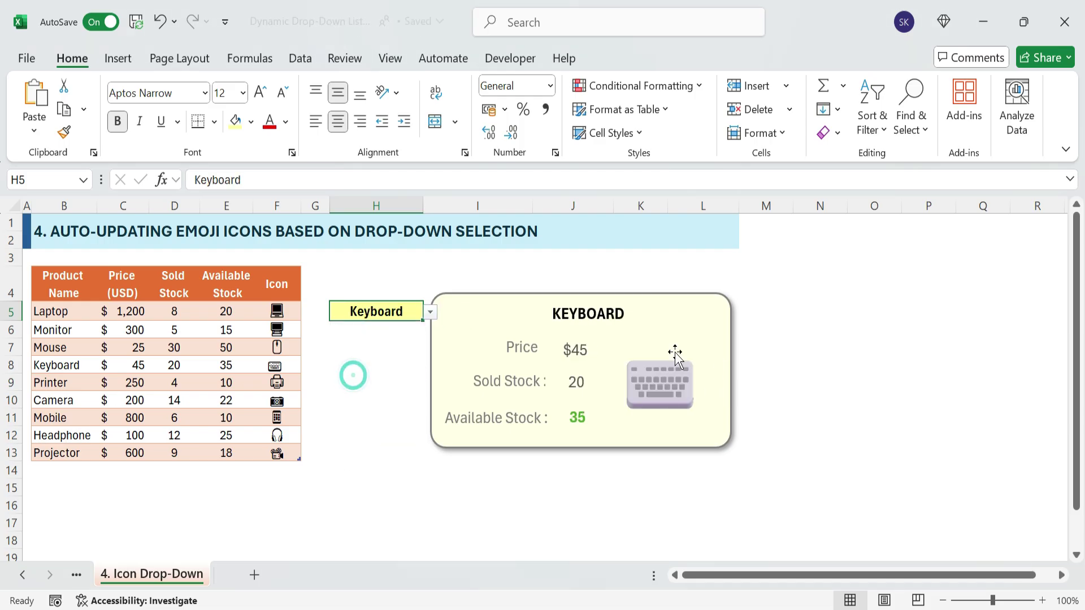
Step: Insert the laptop emoji into cell I3 using the Windows emoji picker
{"action": "left_click", "coordinate": [883, 345]}
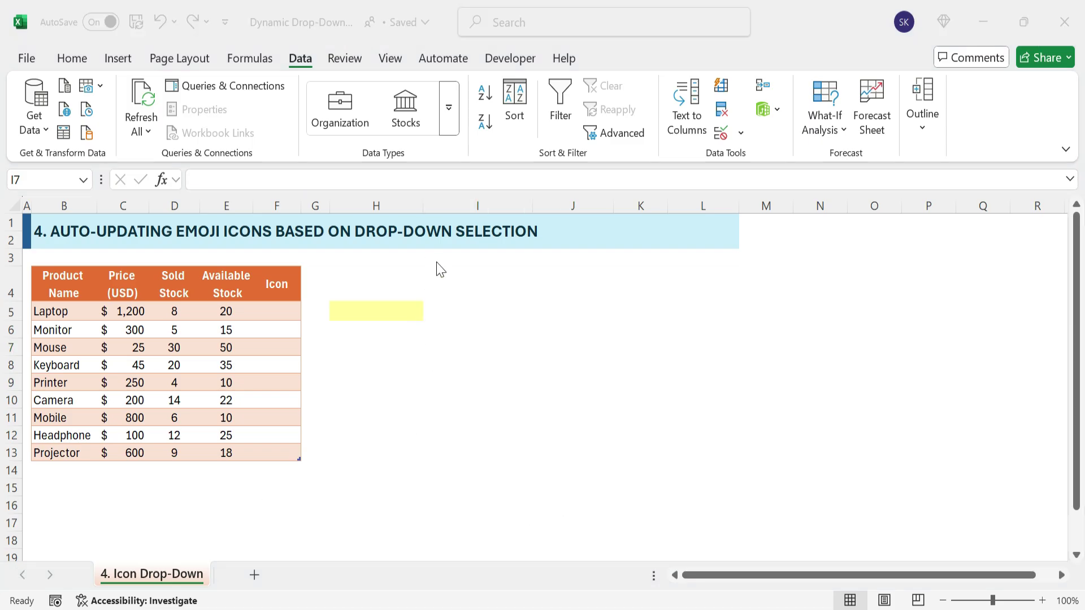
{"action": "left_click", "coordinate": [464, 264]}
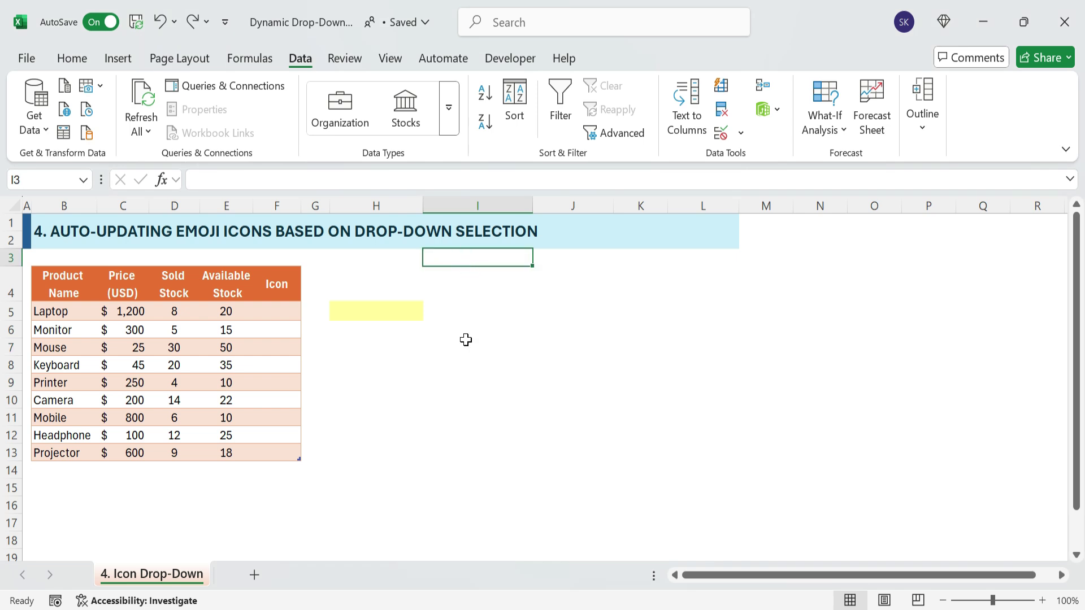
{"action": "key", "text": "super+period"}
{"action": "left_click_drag", "start_coordinate": [429, 223], "coordinate": [267, 209]}
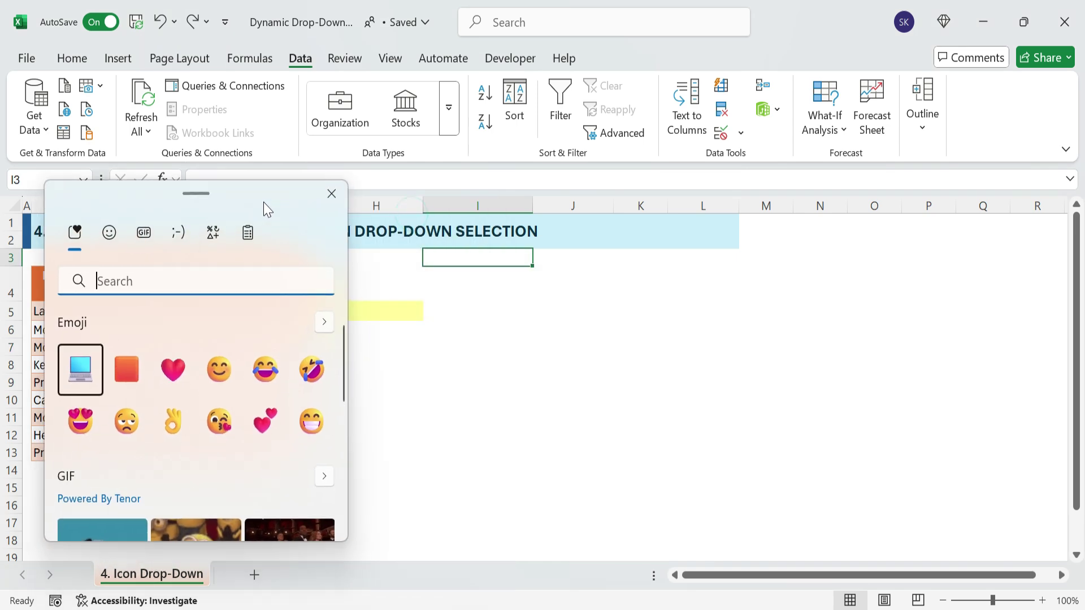
{"action": "left_click", "coordinate": [83, 368]}
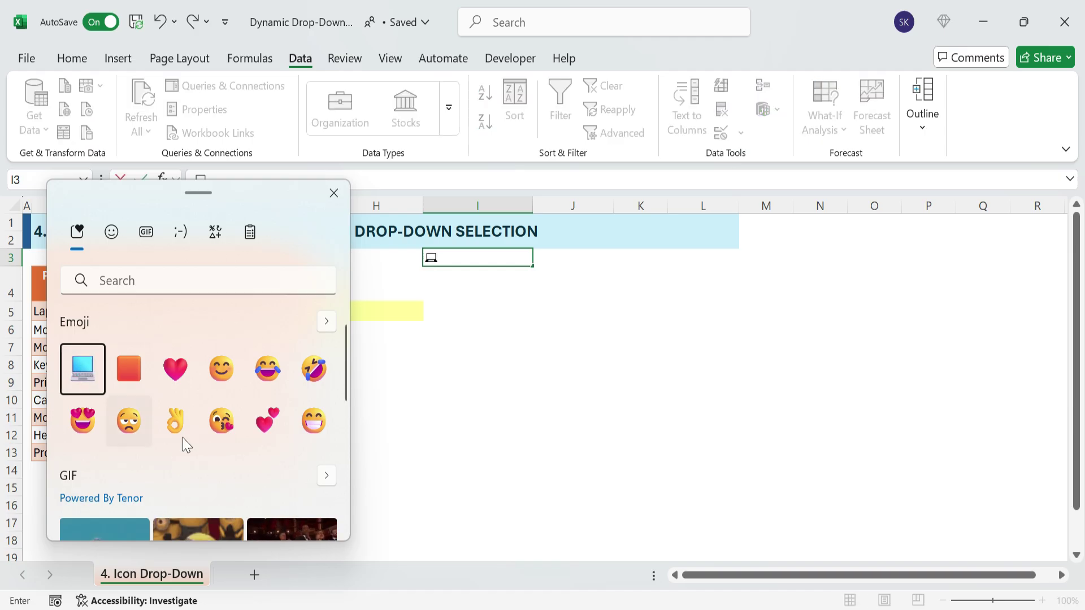
Step: Search the emojis for "Comp" and "mouse" and add the desktop computer and computer mouse emojis to I3
{"action": "left_click_drag", "start_coordinate": [254, 217], "coordinate": [575, 332]}
{"action": "type", "text": "Comp"}
{"action": "left_click", "coordinate": [626, 505]}
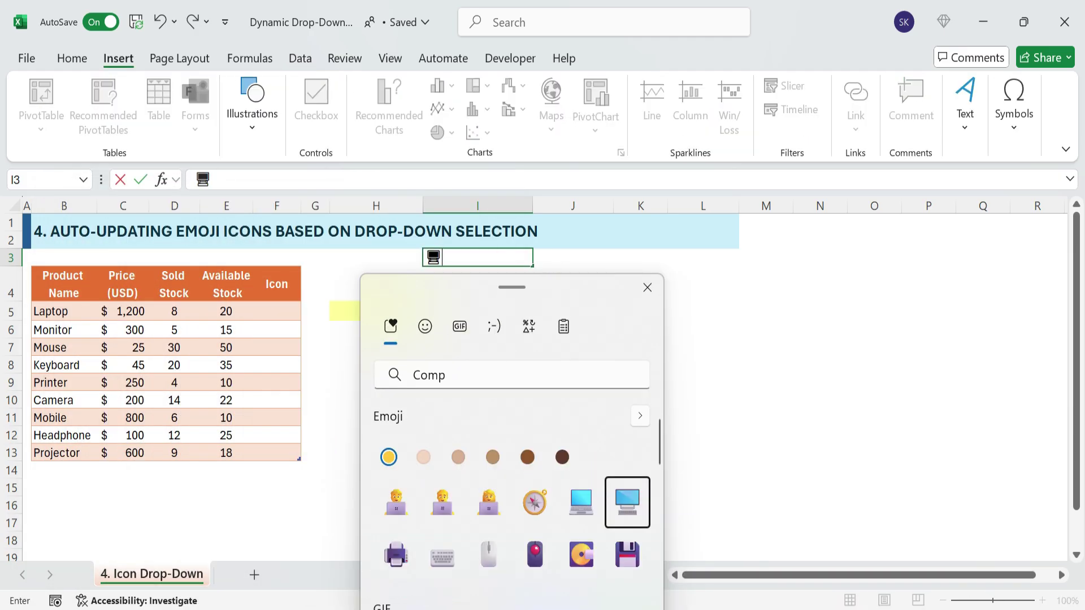
{"action": "left_click", "coordinate": [410, 378]}
{"action": "type", "text": "k"}
{"action": "key", "text": "BackSpace"}
{"action": "type", "text": "mouse"}
{"action": "left_click", "coordinate": [490, 463]}
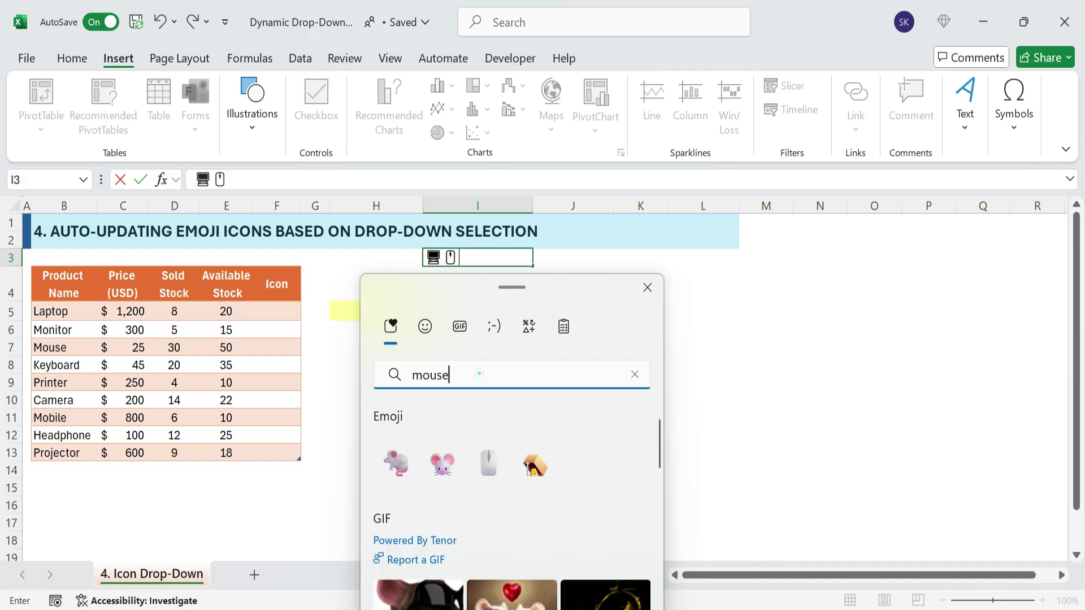
Step: Search the emojis for "Key" and "Prin" and add the keyboard and printer emojis to I3
{"action": "left_click", "coordinate": [479, 374]}
{"action": "type", "text": "Key"}
{"action": "left_click", "coordinate": [581, 460]}
{"action": "type", "text": "Prin"}
{"action": "left_click", "coordinate": [627, 501]}
Step: Search for "camera", "Mobil" and "head" and add the camera, mobile phone and headphone emojis to I3
{"action": "type", "text": "camera"}
{"action": "left_click", "coordinate": [396, 503]}
{"action": "type", "text": "Mobil"}
{"action": "left_click", "coordinate": [396, 462]}
{"action": "type", "text": "h"}
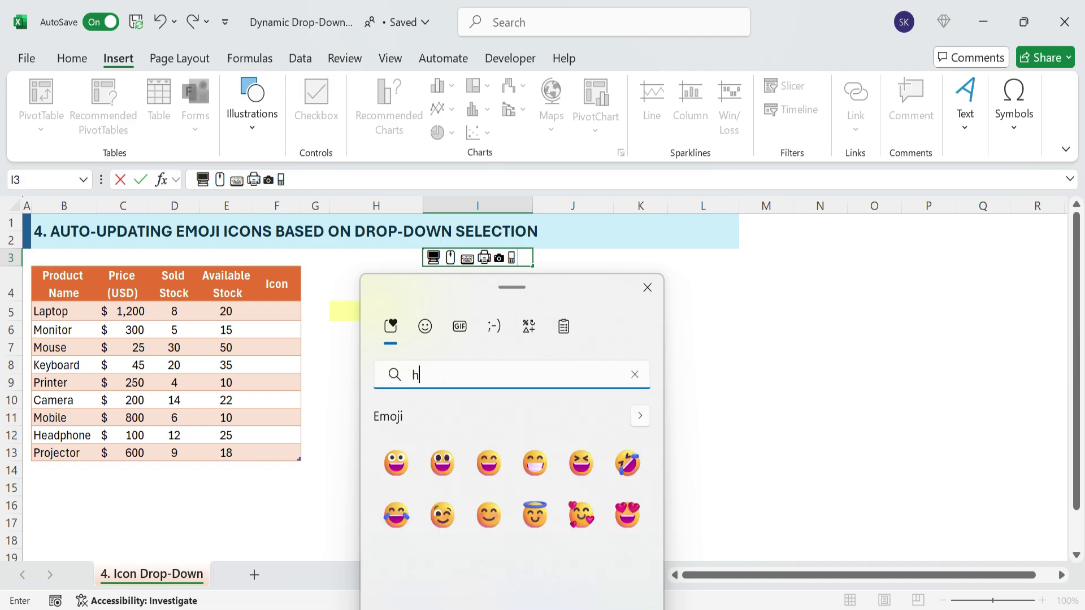
{"action": "type", "text": "ead"}
{"action": "left_click", "coordinate": [441, 554]}
Step: Search the emojis for "Projec", add the projector emoji to I3 and finish the cell entry
{"action": "type", "text": "Projec"}
{"action": "left_click", "coordinate": [395, 462]}
{"action": "left_click", "coordinate": [487, 517]}
{"action": "left_click", "coordinate": [702, 330]}
Step: Transfer the desktop computer emoji from I3 to Monitor's Icon cell F6 and the mouse emoji to F7
{"action": "double_click", "coordinate": [442, 258]}
{"action": "left_click_drag", "start_coordinate": [442, 257], "coordinate": [423, 258]}
{"action": "key", "text": "ctrl+x"}
{"action": "left_click", "coordinate": [277, 329]}
{"action": "key", "text": "ctrl+v"}
{"action": "double_click", "coordinate": [432, 258]}
{"action": "key", "text": "ctrl+c"}
{"action": "left_click", "coordinate": [277, 346]}
{"action": "key", "text": "ctrl+v"}
Step: Move the keyboard emoji from I3 to F8 and select the next emoji left in I3
{"action": "double_click", "coordinate": [450, 258]}
{"action": "key", "text": "ctrl+x"}
{"action": "left_click", "coordinate": [276, 363]}
{"action": "key", "text": "ctrl+v"}
{"action": "double_click", "coordinate": [450, 257]}
{"action": "double_click", "coordinate": [448, 257]}
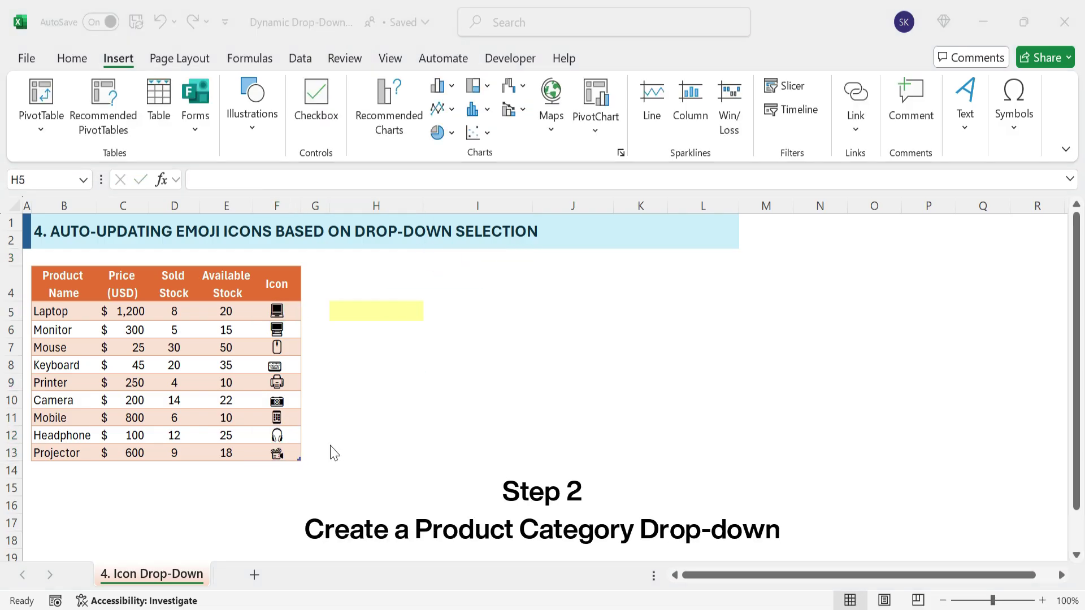
Step: Add list data validation to H5 with source =$B$5:$B$13 and choose Monitor from the drop-down
{"action": "left_click", "coordinate": [364, 319]}
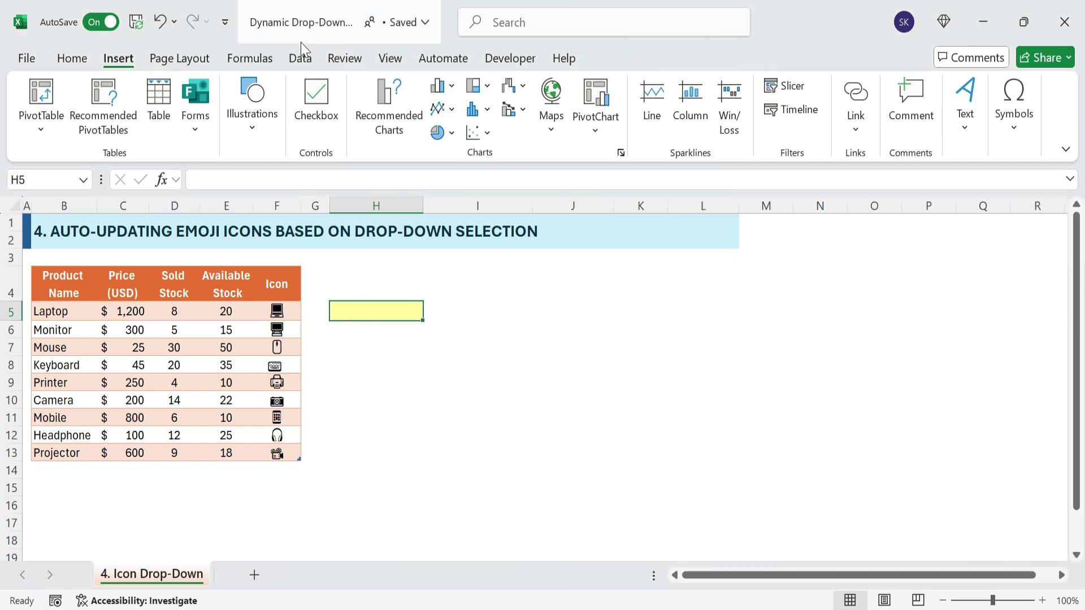
{"action": "left_click", "coordinate": [300, 59]}
{"action": "left_click", "coordinate": [740, 132]}
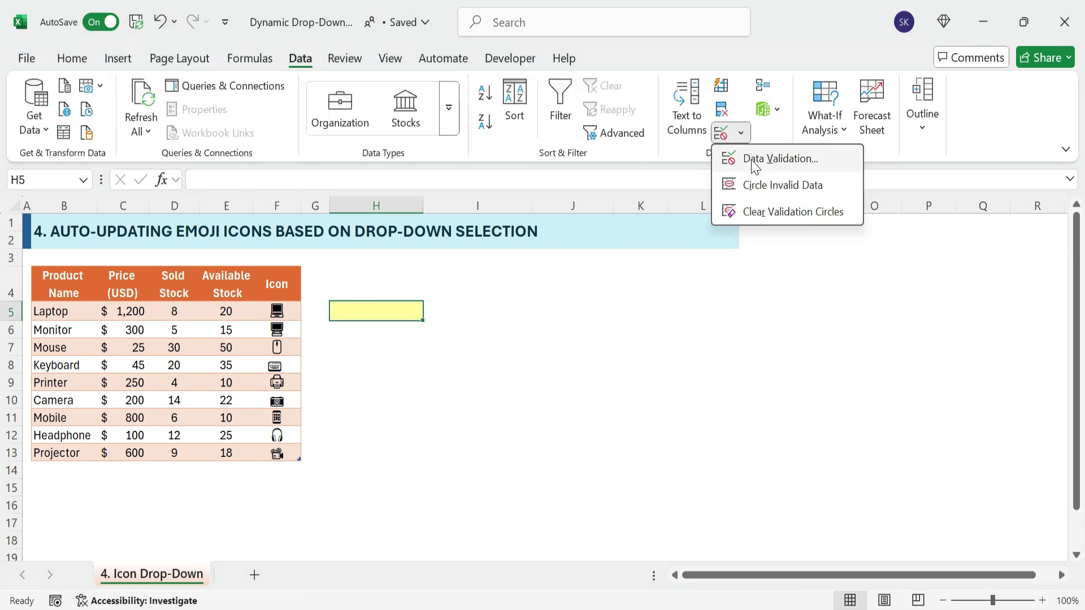
{"action": "left_click", "coordinate": [754, 161]}
{"action": "left_click", "coordinate": [650, 365]}
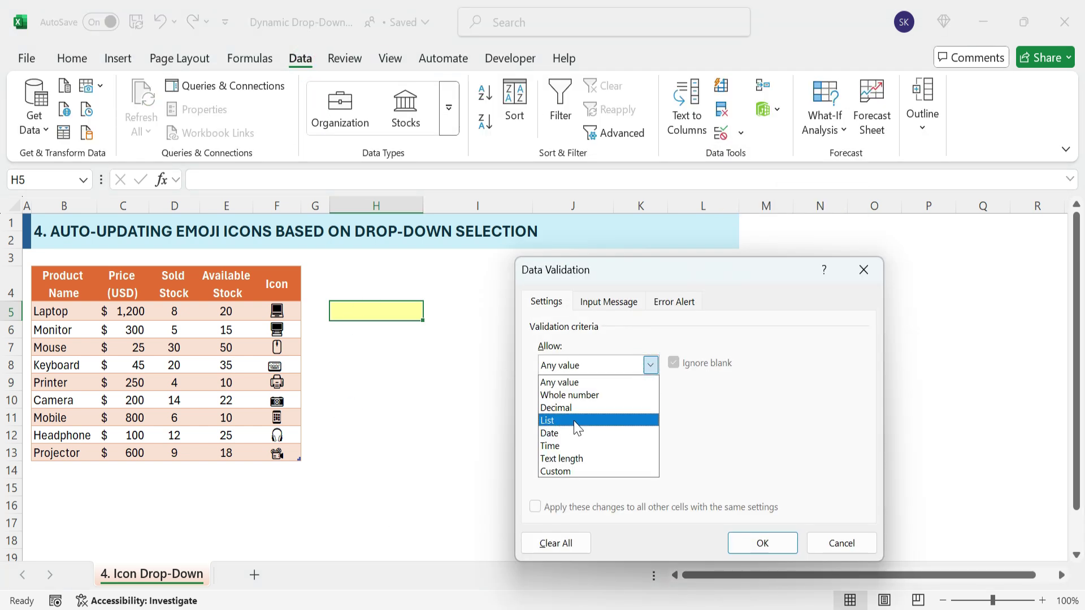
{"action": "left_click", "coordinate": [574, 422]}
{"action": "left_click", "coordinate": [542, 443]}
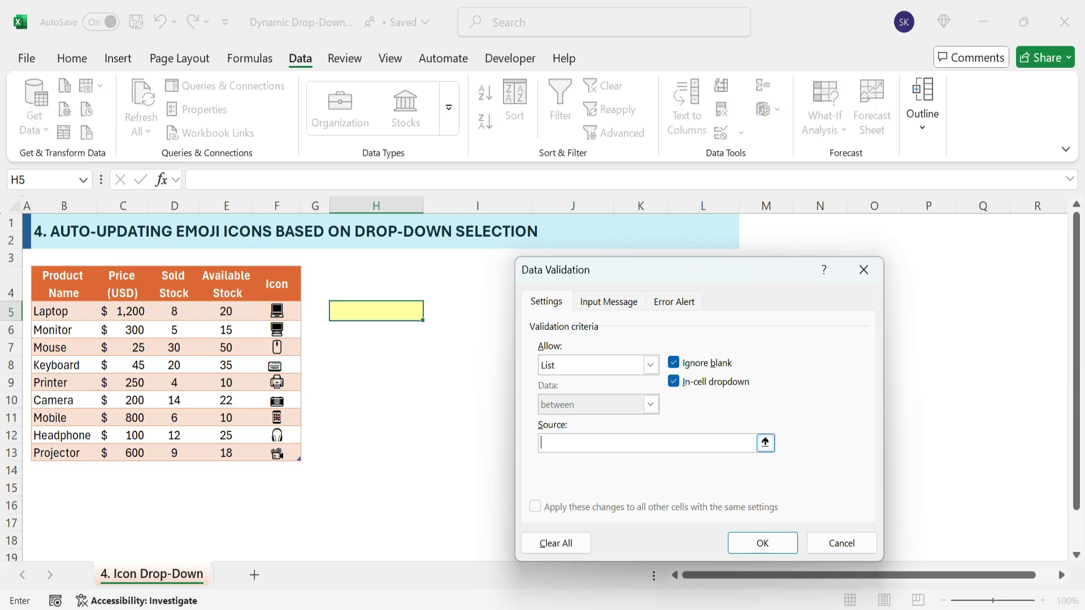
{"action": "left_click_drag", "start_coordinate": [58, 310], "coordinate": [66, 449]}
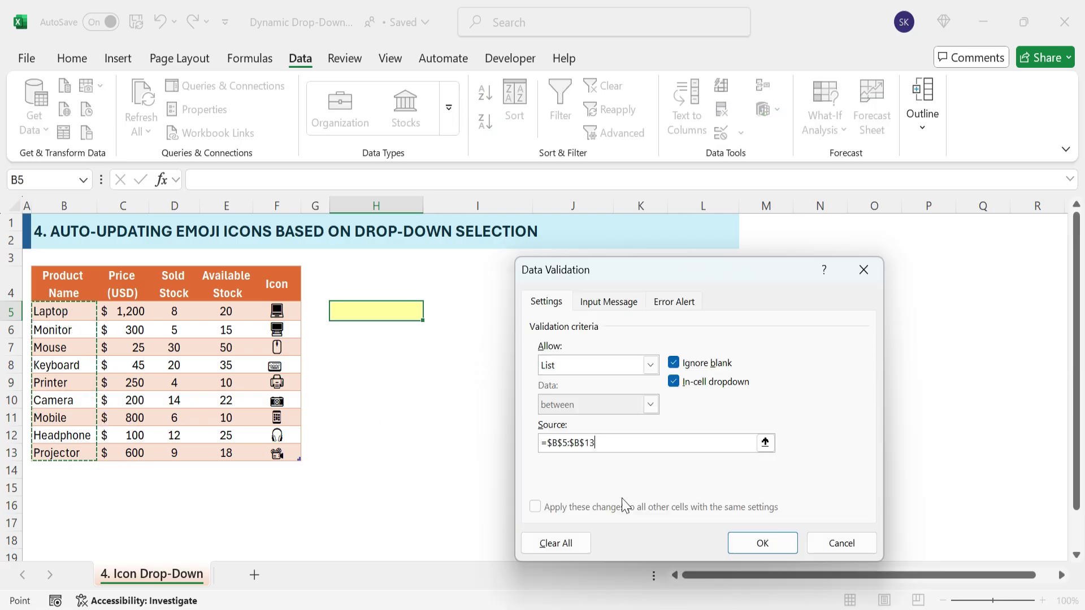
{"action": "left_click", "coordinate": [749, 546]}
{"action": "left_click", "coordinate": [432, 316]}
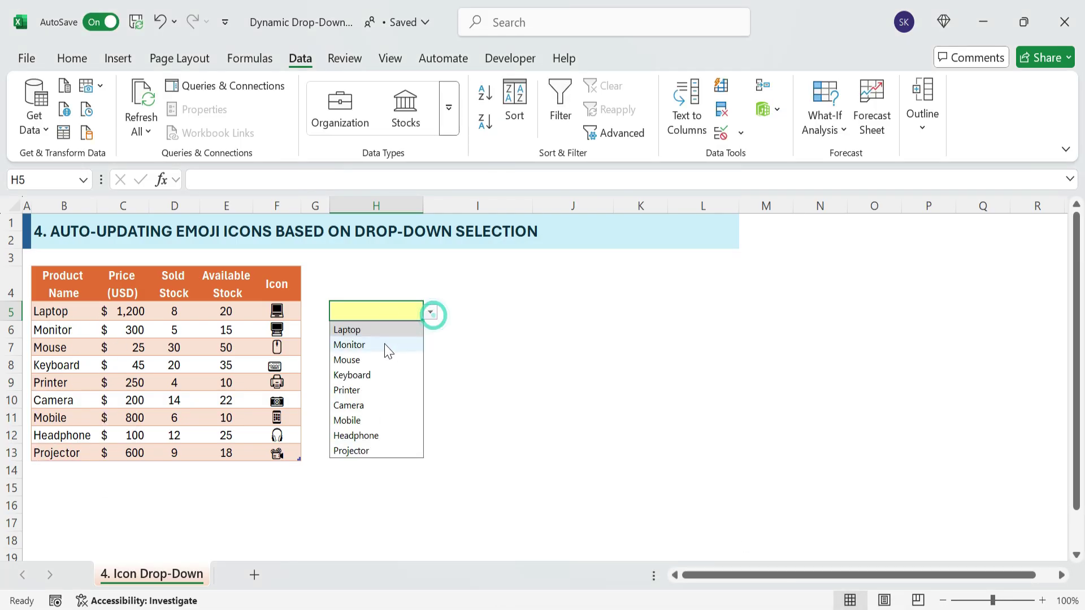
{"action": "left_click", "coordinate": [384, 343]}
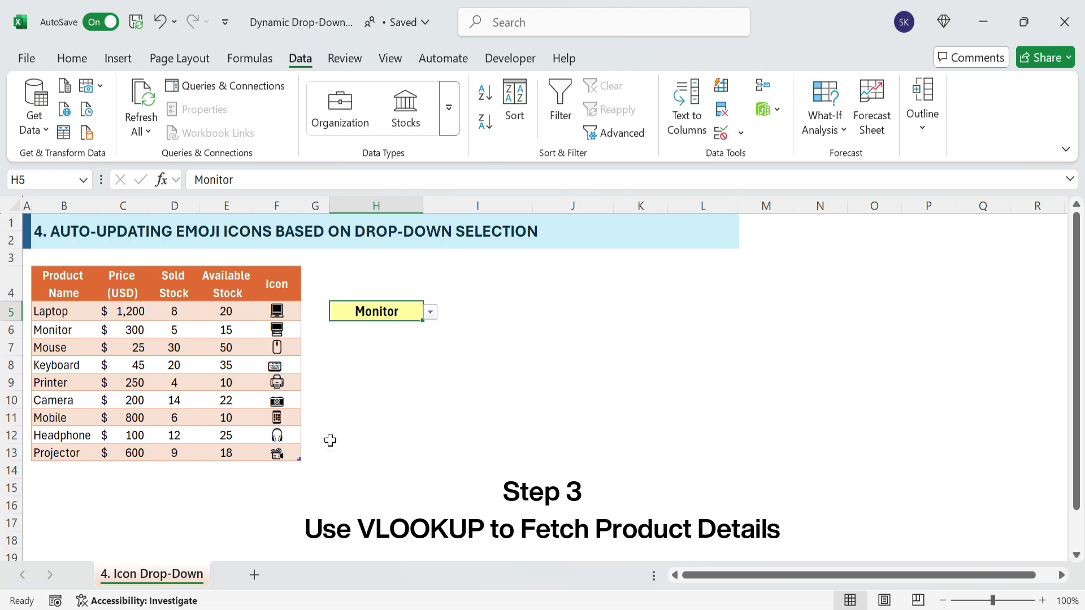
Step: Enter an UPPER formula in J5 that returns the product selected in H5 in capitals
{"action": "left_click", "coordinate": [536, 311]}
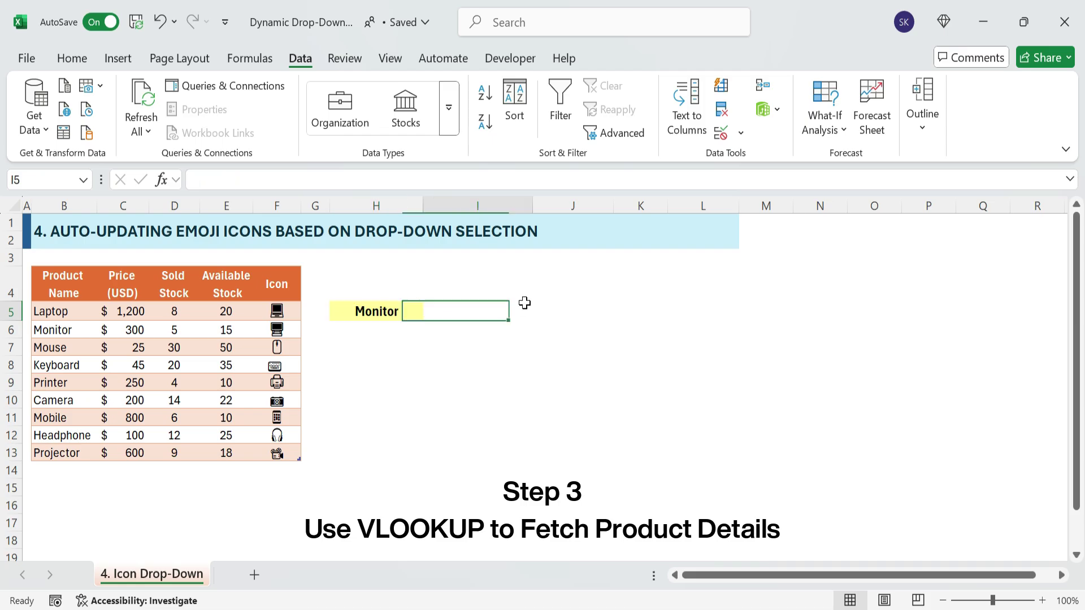
{"action": "left_click", "coordinate": [573, 309]}
{"action": "type", "text": "="}
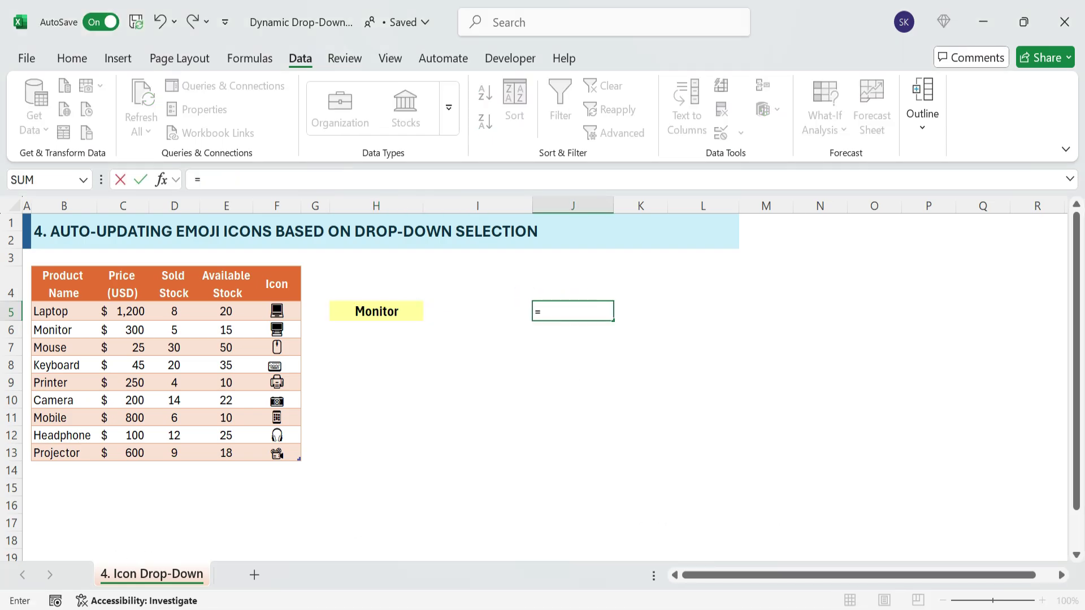
{"action": "type", "text": "up"}
{"action": "double_click", "coordinate": [572, 331]}
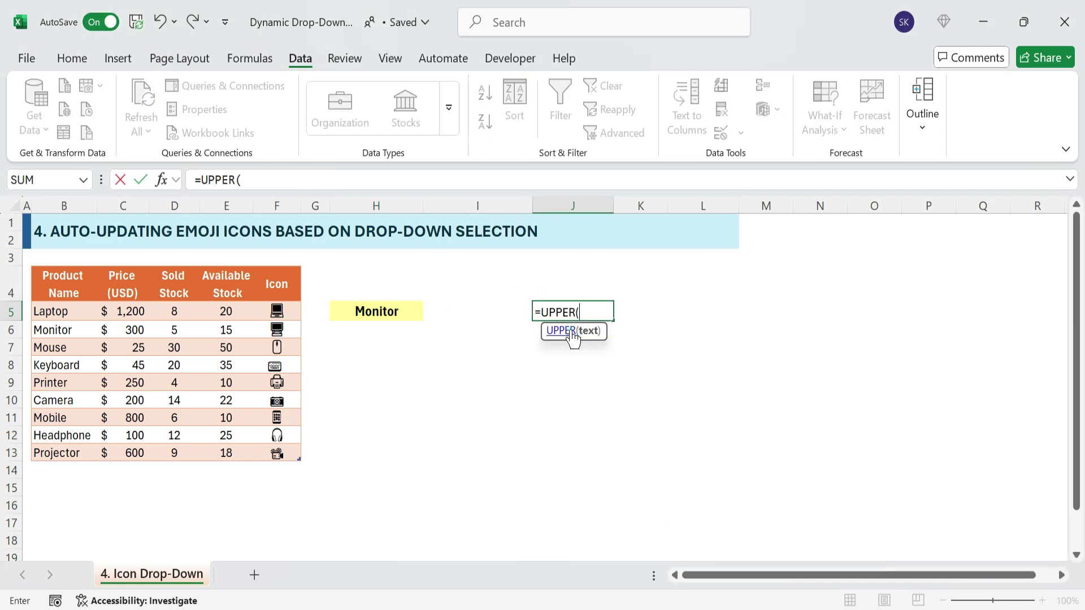
{"action": "left_click", "coordinate": [370, 312]}
{"action": "key", "text": "Return"}
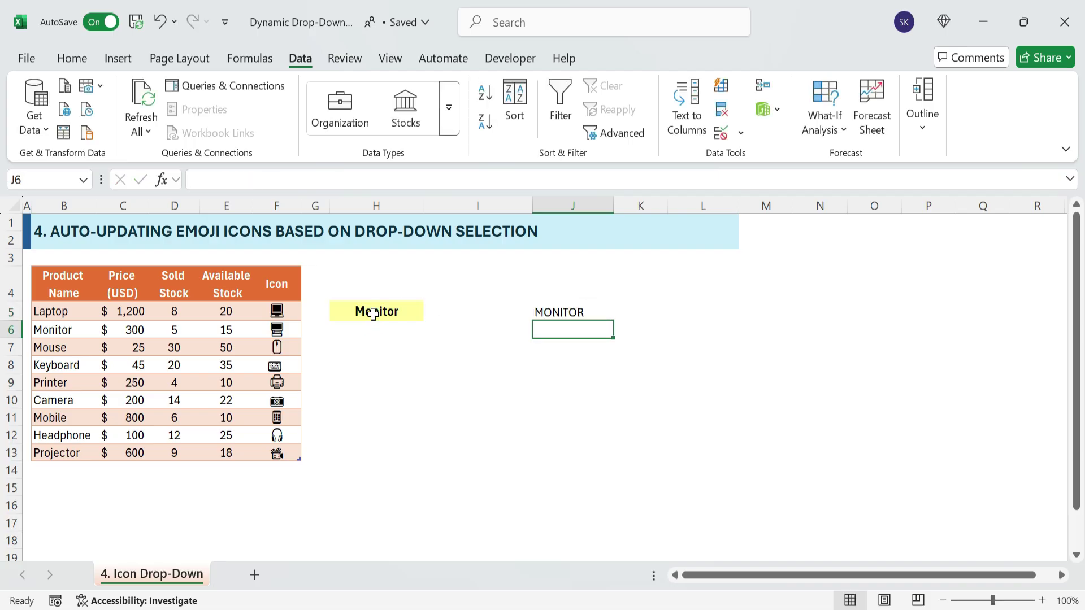
Step: Enter =VLOOKUP(H5,Table16,2,0) in J6 to fetch the selected product's price
{"action": "type", "text": "=V"}
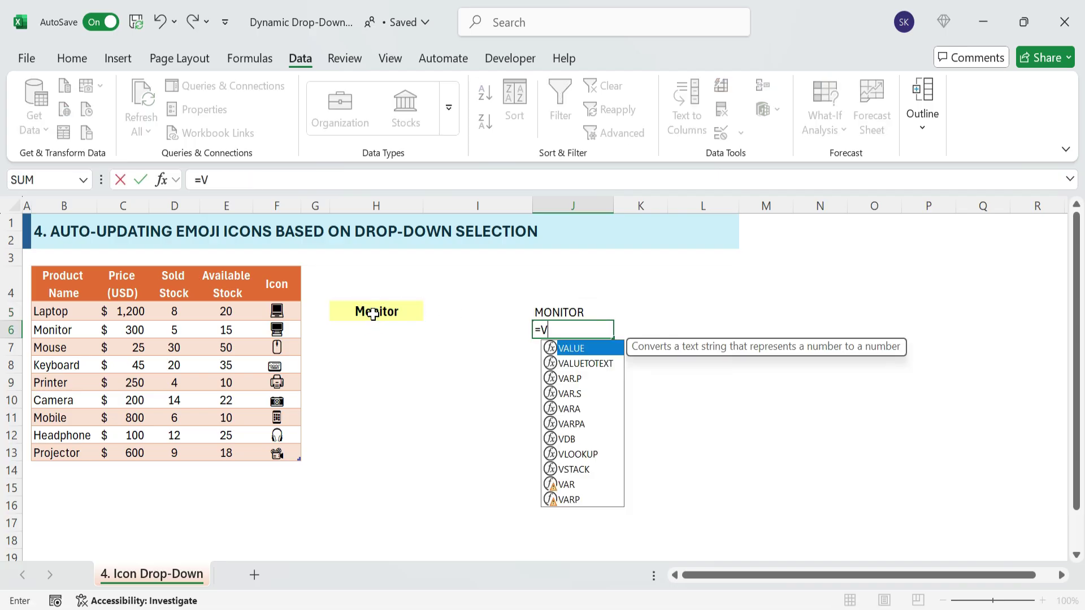
{"action": "type", "text": "lo"}
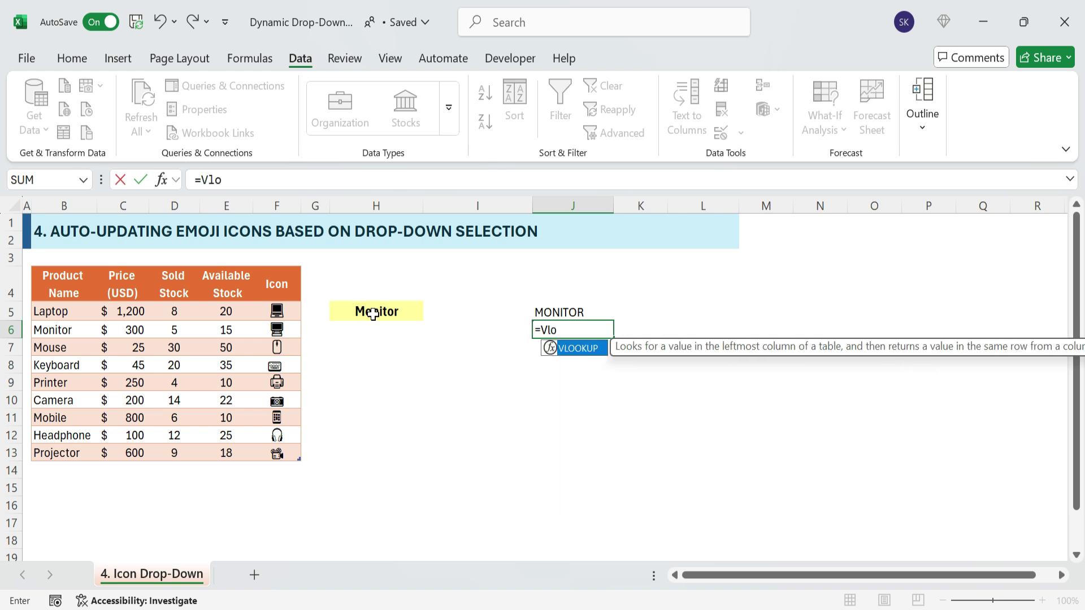
{"action": "double_click", "coordinate": [579, 348]}
{"action": "left_click", "coordinate": [398, 312]}
{"action": "type", "text": ","}
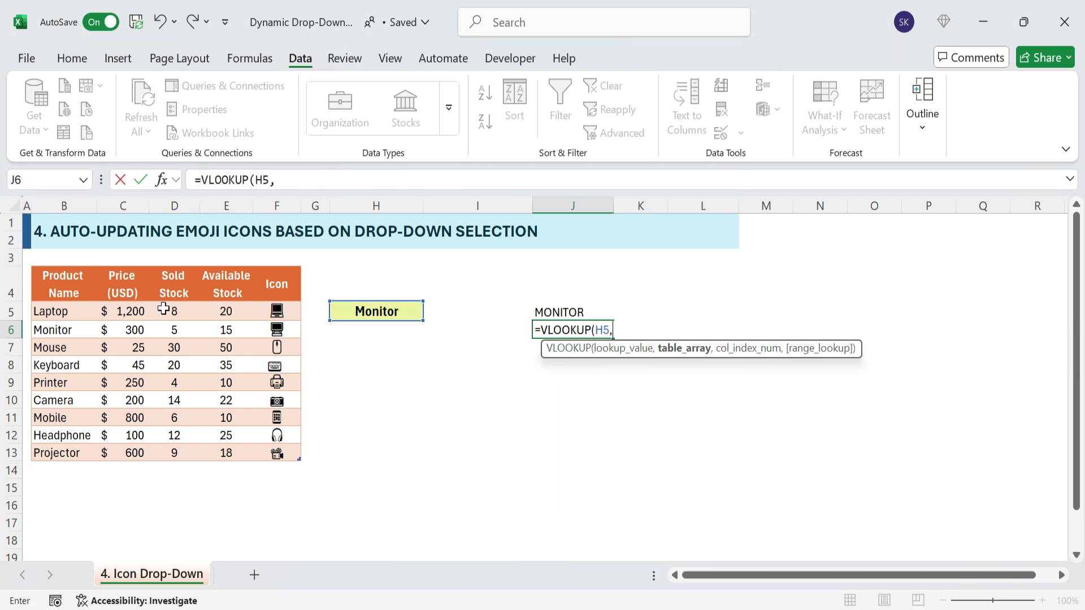
{"action": "left_click", "coordinate": [36, 267]}
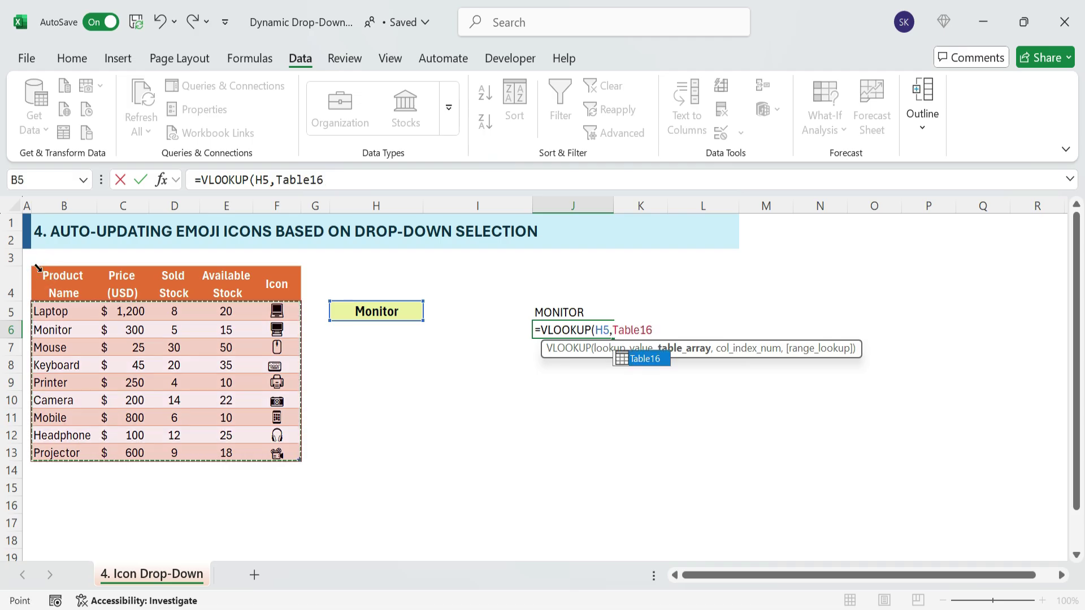
{"action": "type", "text": ",2"}
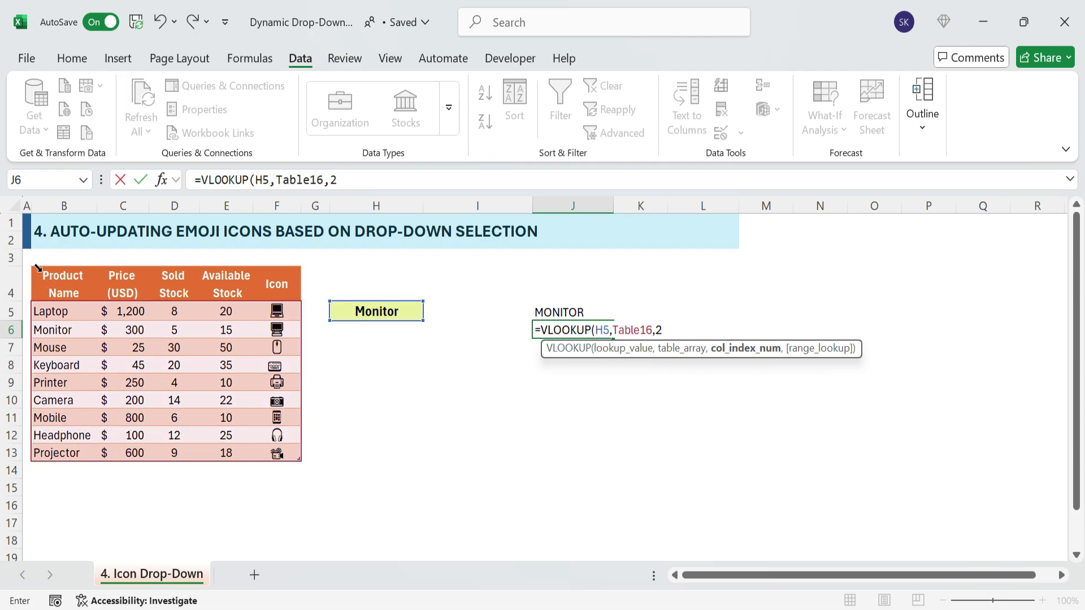
{"action": "type", "text": ",0"}
{"action": "key", "text": "Return"}
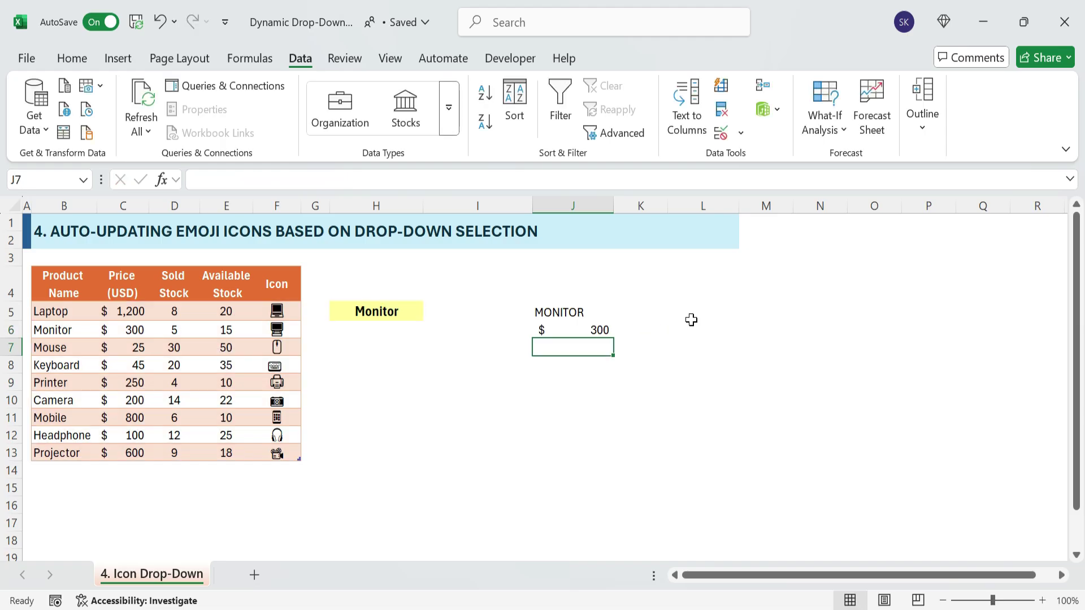
Step: Copy the price formula from J6 to J7, set its lookup value to H5 and its column index to 3
{"action": "left_click", "coordinate": [575, 330]}
{"action": "key", "text": "ctrl+c"}
{"action": "left_click", "coordinate": [571, 346]}
{"action": "key", "text": "ctrl+v"}
{"action": "double_click", "coordinate": [571, 346]}
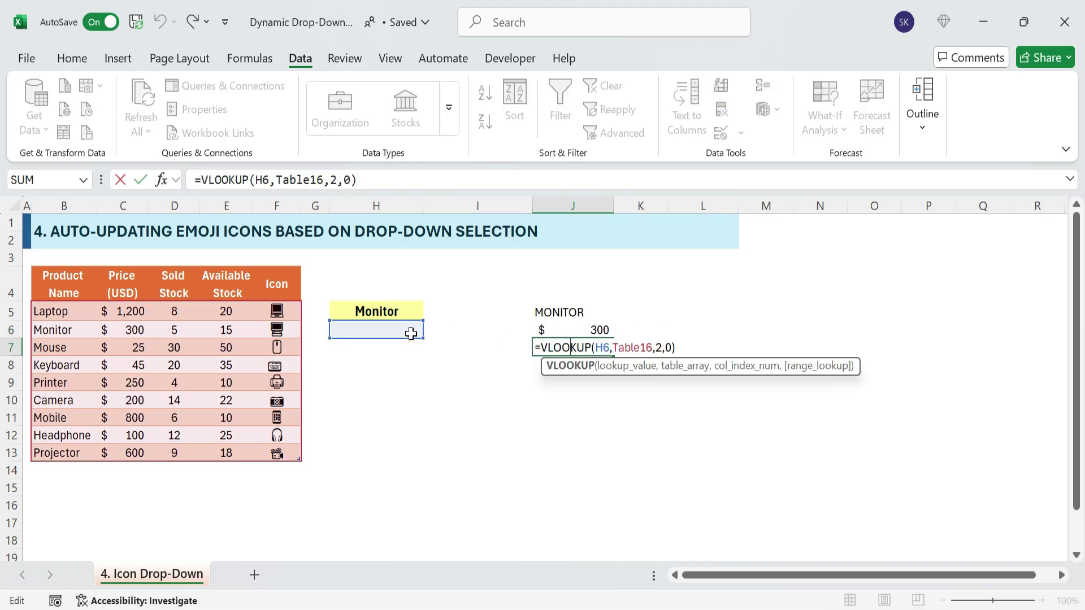
{"action": "left_click_drag", "start_coordinate": [411, 333], "coordinate": [411, 314]}
{"action": "double_click", "coordinate": [659, 348]}
{"action": "key", "text": "BackSpace"}
{"action": "type", "text": "3"}
{"action": "key", "text": "Return"}
Step: Copy the J7 formula to J8, set its lookup value to H5 and select its column index for editing
{"action": "left_click", "coordinate": [571, 347]}
{"action": "key", "text": "ctrl+c"}
{"action": "left_click", "coordinate": [565, 367]}
{"action": "key", "text": "ctrl+v"}
{"action": "double_click", "coordinate": [566, 365]}
{"action": "left_click_drag", "start_coordinate": [421, 339], "coordinate": [419, 320]}
{"action": "double_click", "coordinate": [658, 365]}
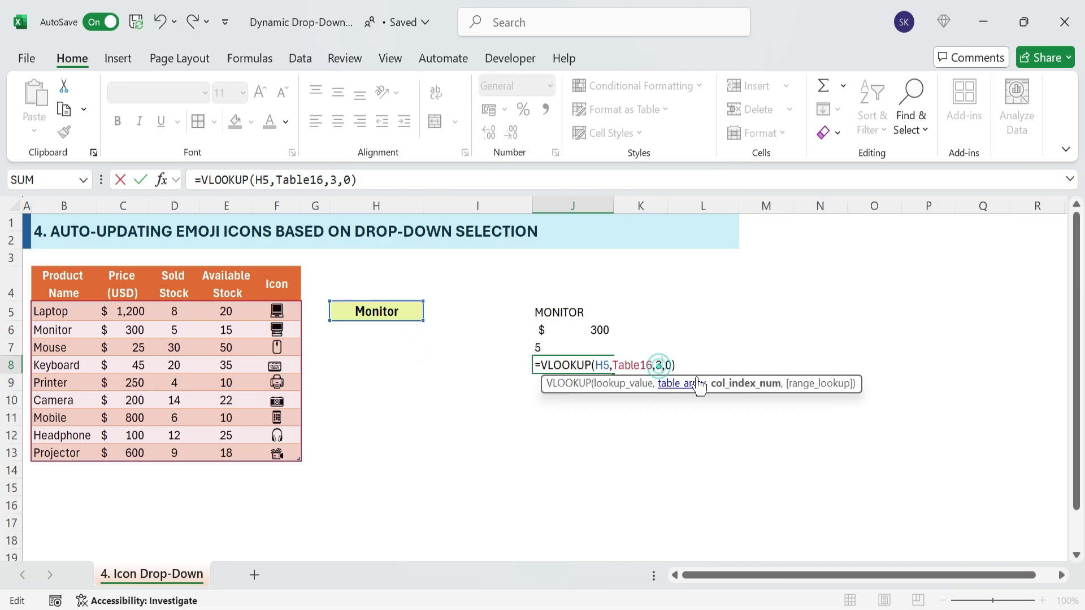
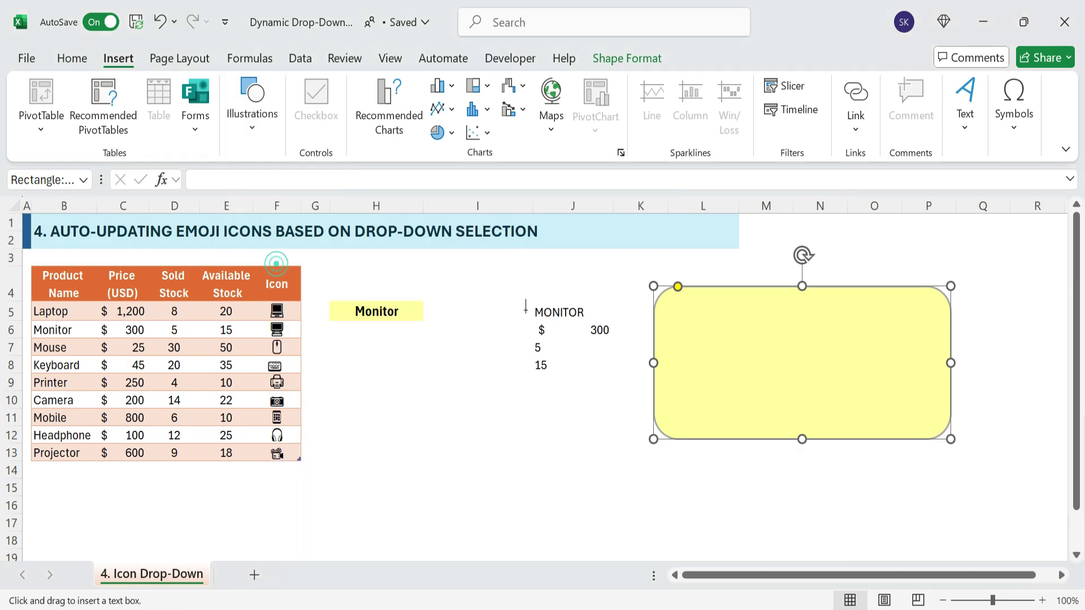
Step: Draw a text box near the top centre of the yellow card and link it to cell J5
{"action": "left_click", "coordinate": [757, 293]}
{"action": "left_click", "coordinate": [322, 181]}
{"action": "type", "text": "="}
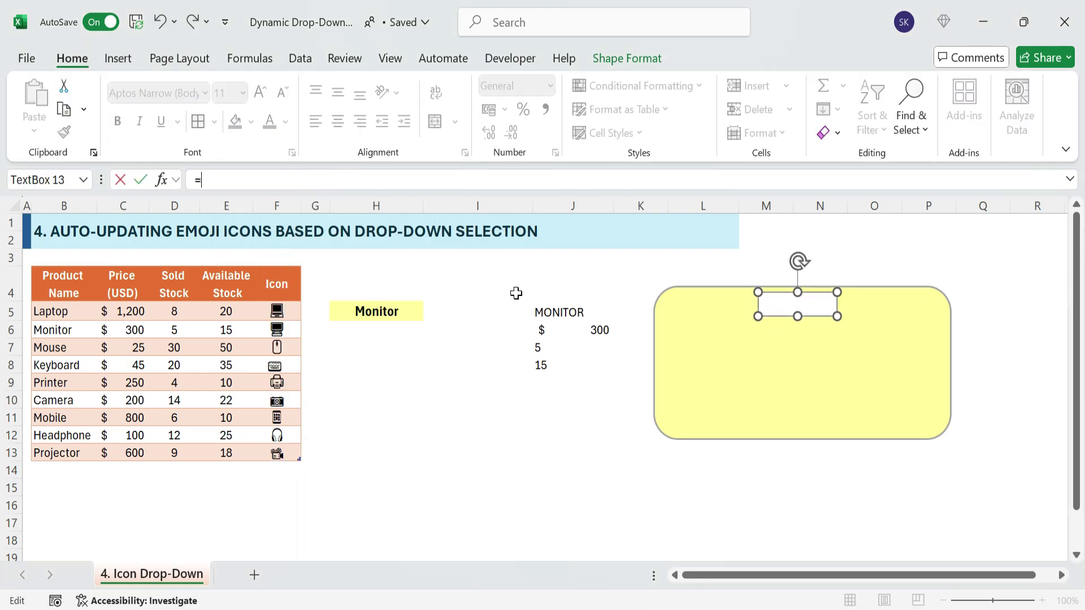
{"action": "left_click", "coordinate": [575, 313]}
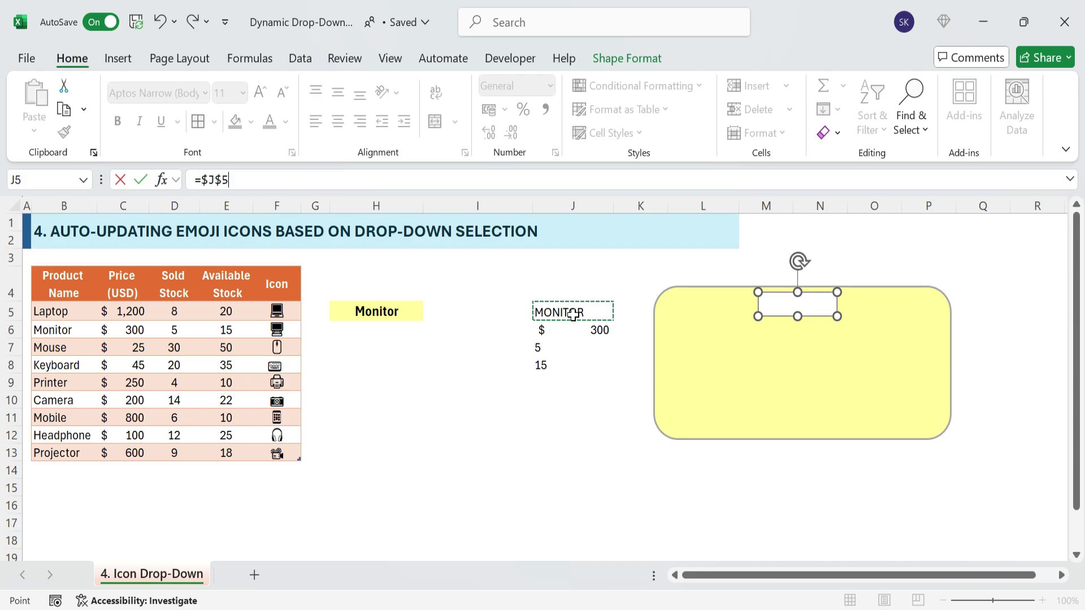
{"action": "key", "text": "Return"}
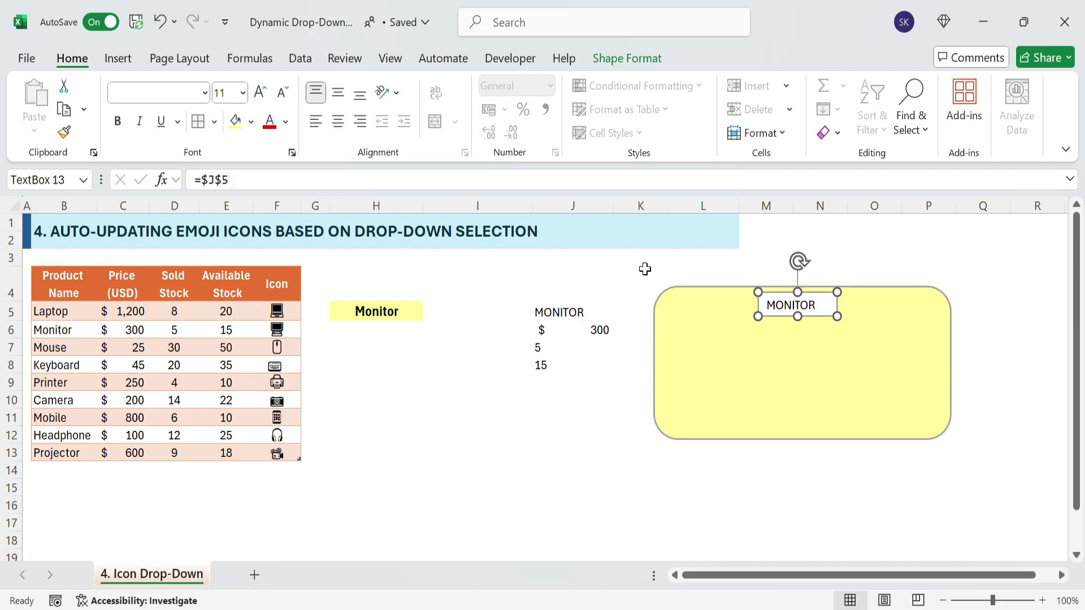
Step: Format the linked product name as 14 pt bold, centre it both ways and enlarge its text box to fit
{"action": "left_click", "coordinate": [229, 93]}
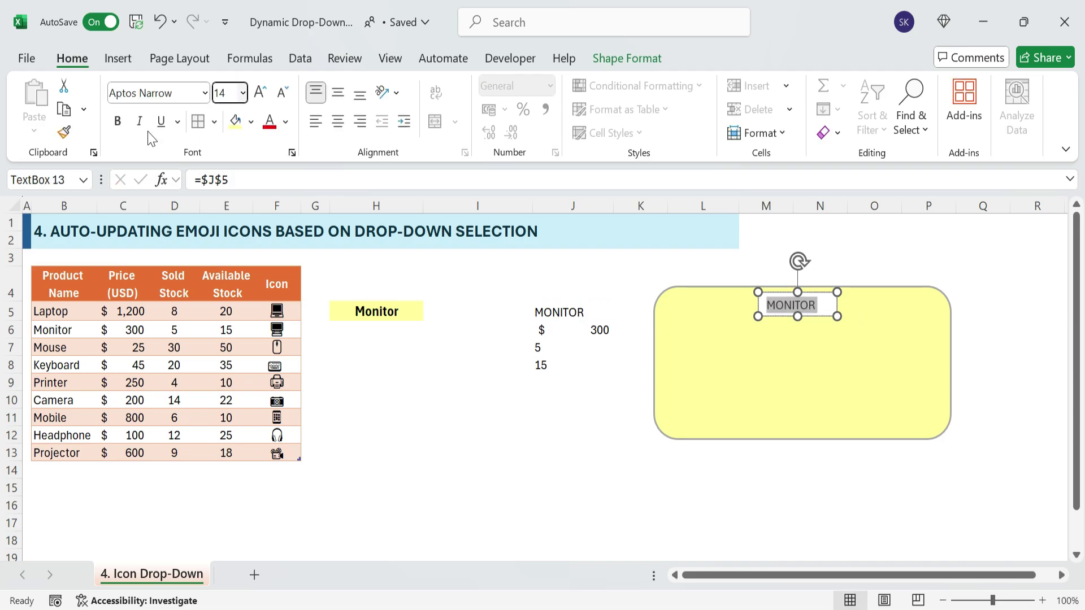
{"action": "left_click", "coordinate": [117, 121]}
{"action": "left_click", "coordinate": [338, 92]}
{"action": "left_click", "coordinate": [338, 121]}
{"action": "mouse_move", "coordinate": [837, 316]}
{"action": "left_mouse_down"}
{"action": "mouse_move", "coordinate": [852, 322]}
{"action": "mouse_move", "coordinate": [824, 322]}
{"action": "left_mouse_up"}
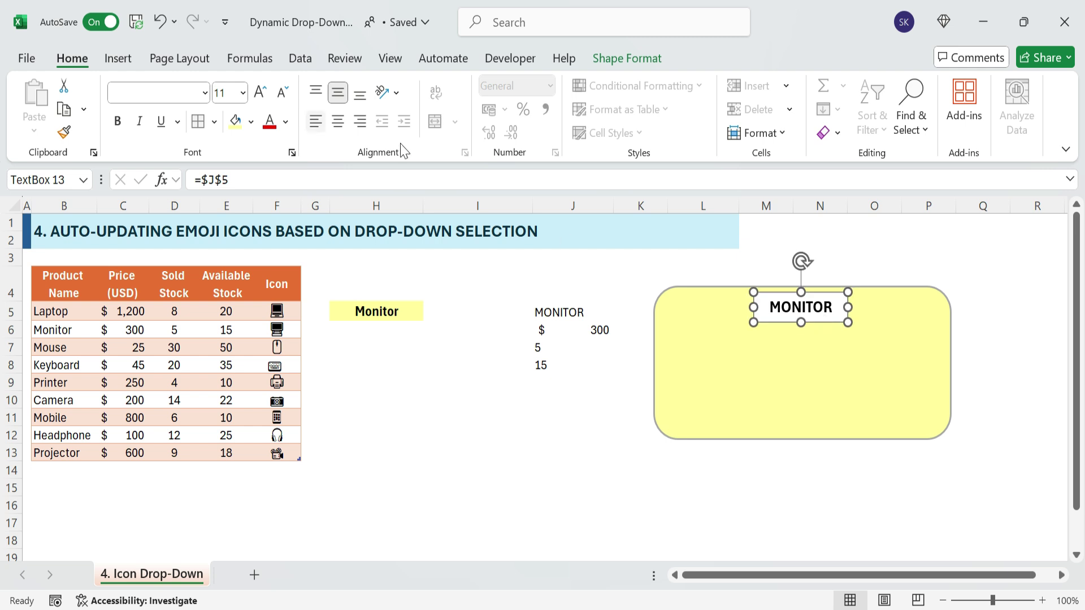
Step: Remove the fill and outline from the product name text box
{"action": "left_click", "coordinate": [626, 59]}
{"action": "left_click", "coordinate": [468, 111]}
{"action": "left_click", "coordinate": [424, 464]}
{"action": "left_click", "coordinate": [452, 87]}
{"action": "left_click", "coordinate": [424, 433]}
{"action": "left_click", "coordinate": [964, 310]}
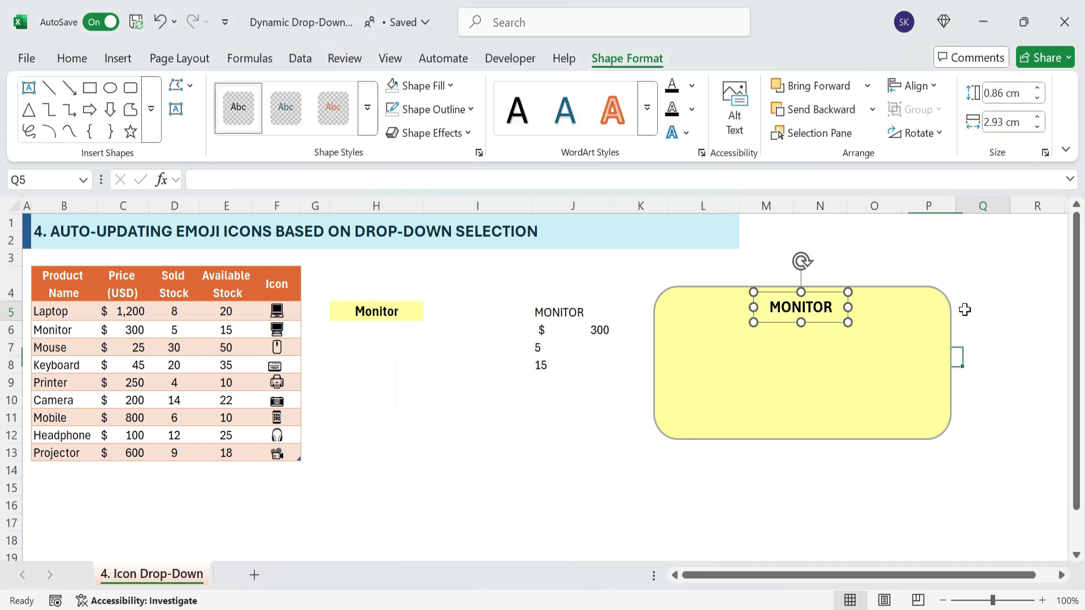
Step: Duplicate the product name text box, place the copy below it towards the card's left side and replace its text with "Price"
{"action": "left_click", "coordinate": [815, 318]}
{"action": "key", "text": "ctrl+d"}
{"action": "left_click_drag", "start_coordinate": [795, 335], "coordinate": [713, 351]}
{"action": "double_click", "coordinate": [214, 180]}
{"action": "key", "text": "Escape"}
{"action": "type", "text": "Price"}
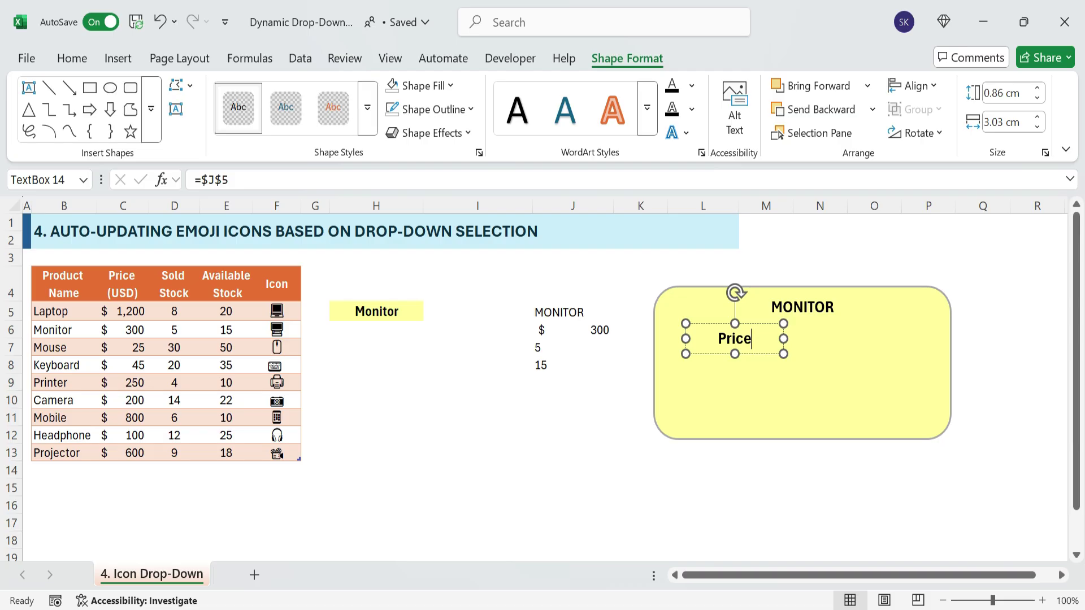
Step: Set the Price label's font colour to grey
{"action": "key", "text": "ctrl+a"}
{"action": "left_click", "coordinate": [72, 58]}
{"action": "left_click", "coordinate": [251, 122]}
{"action": "left_click", "coordinate": [285, 122]}
{"action": "left_click", "coordinate": [297, 271]}
{"action": "left_click", "coordinate": [582, 518]}
{"action": "left_click", "coordinate": [734, 338]}
{"action": "left_click", "coordinate": [558, 467]}
Step: Duplicate the grey label twice below Price and enter "Sold Stock" and "Available Stock" as the copies' texts
{"action": "left_click", "coordinate": [745, 348]}
{"action": "key", "text": "ctrl+d"}
{"action": "left_click_drag", "start_coordinate": [746, 348], "coordinate": [766, 381]}
{"action": "type", "text": "Sold Stock"}
{"action": "key", "text": "ctrl+d"}
{"action": "left_click_drag", "start_coordinate": [743, 390], "coordinate": [784, 400]}
{"action": "left_click", "coordinate": [676, 400]}
{"action": "type", "text": "Available"}
Step: Arrange the Price, Sold Stock and Available Stock labels in an evenly spaced stack with their right ends roughly aligned
{"action": "key", "text": "Delete"}
{"action": "key", "text": "Delete"}
{"action": "key", "text": "Delete"}
{"action": "key", "text": "Delete"}
{"action": "left_click_drag", "start_coordinate": [734, 349], "coordinate": [743, 349]}
{"action": "left_click_drag", "start_coordinate": [738, 378], "coordinate": [757, 346]}
{"action": "left_click", "coordinate": [728, 380]}
{"action": "left_click", "coordinate": [727, 341]}
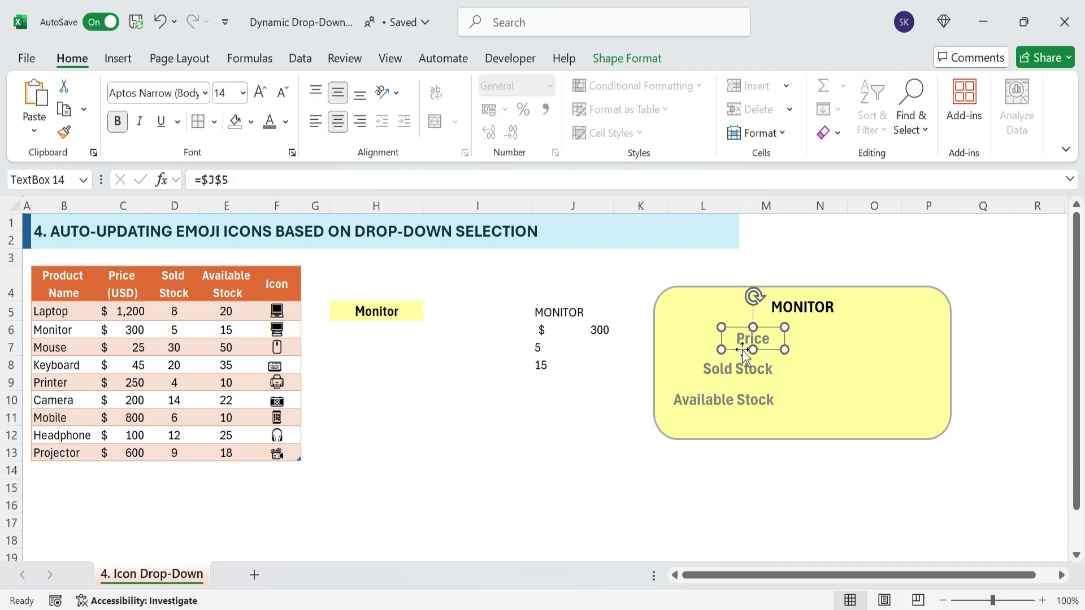
{"action": "left_click", "coordinate": [735, 370], "text": "ctrl"}
{"action": "left_click", "coordinate": [751, 402], "text": "ctrl"}
{"action": "left_click_drag", "start_coordinate": [751, 402], "coordinate": [740, 403]}
{"action": "key", "text": "Escape"}
Step: Duplicate the Price label, place the copy beside it and link it to cell J6
{"action": "left_click", "coordinate": [751, 349]}
{"action": "key", "text": "ctrl+d"}
{"action": "left_click_drag", "start_coordinate": [760, 356], "coordinate": [804, 353]}
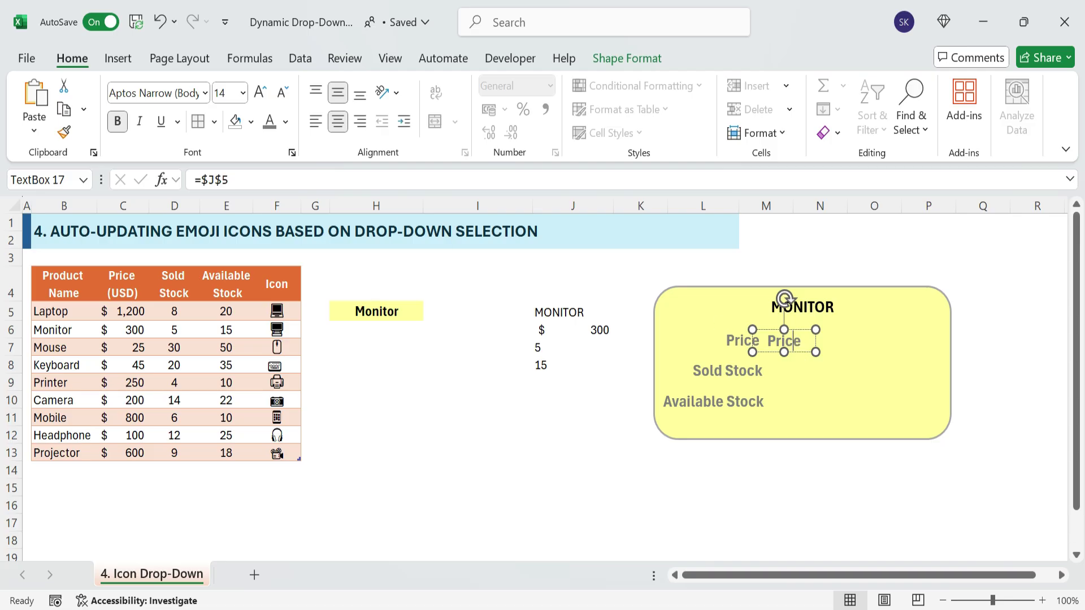
{"action": "left_click", "coordinate": [253, 178]}
{"action": "left_click_drag", "start_coordinate": [201, 180], "coordinate": [228, 179]}
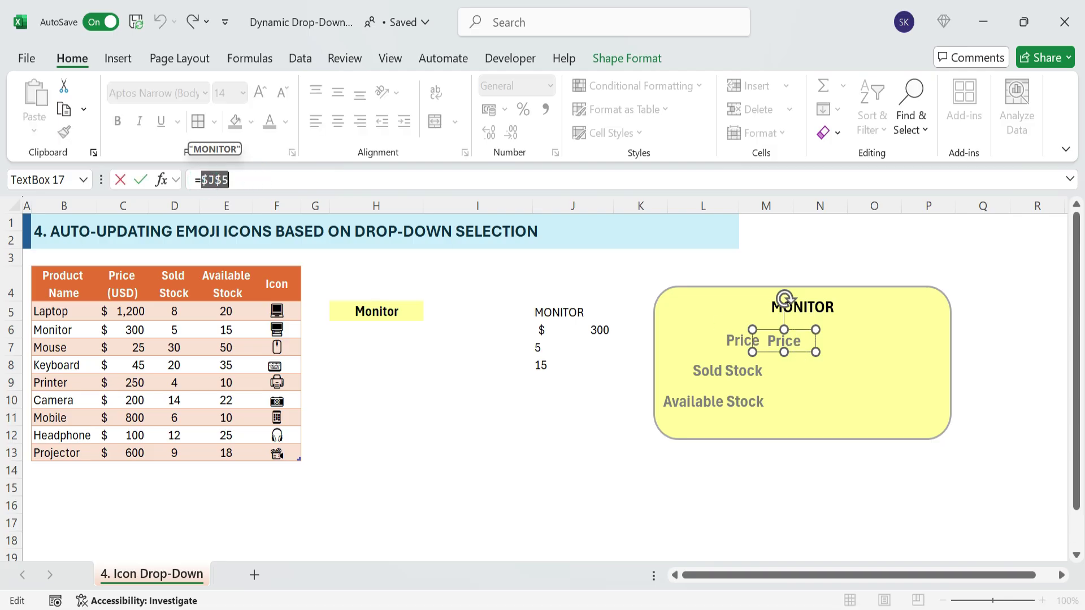
{"action": "key", "text": "BackSpace"}
{"action": "left_click", "coordinate": [592, 333]}
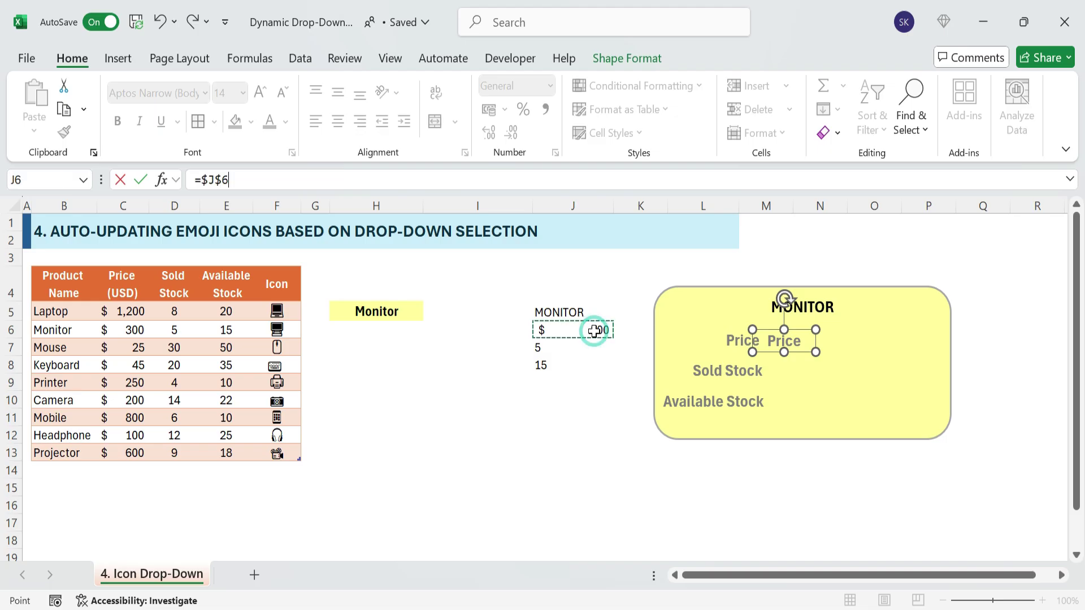
{"action": "key", "text": "Return"}
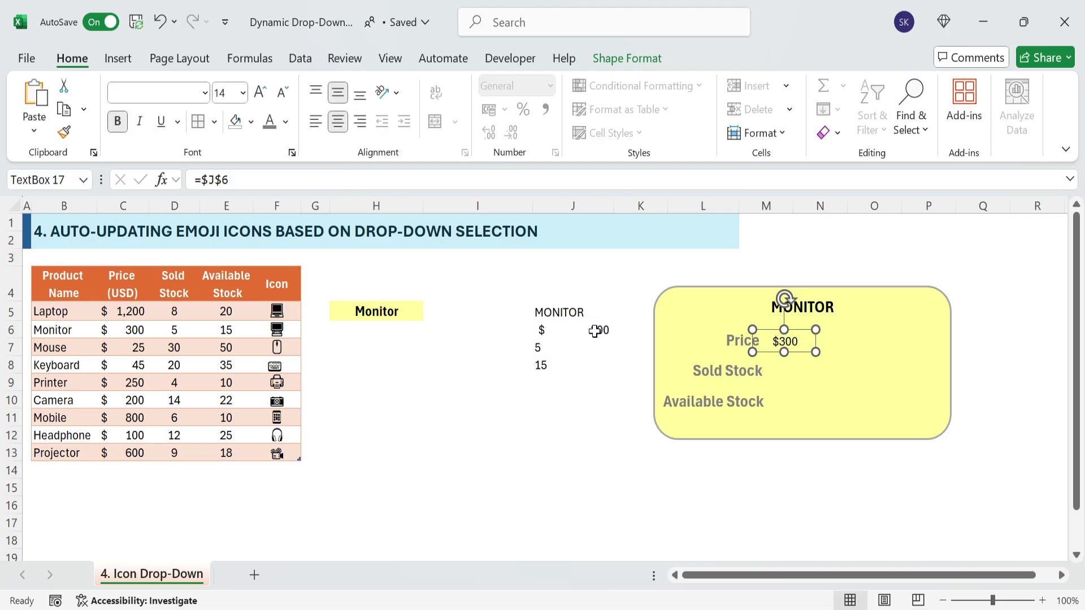
Step: Set the linked price value's font colour to grey
{"action": "left_click", "coordinate": [242, 93]}
{"action": "left_click", "coordinate": [286, 123]}
{"action": "left_click", "coordinate": [288, 354]}
{"action": "left_click", "coordinate": [846, 476]}
{"action": "left_click", "coordinate": [788, 339]}
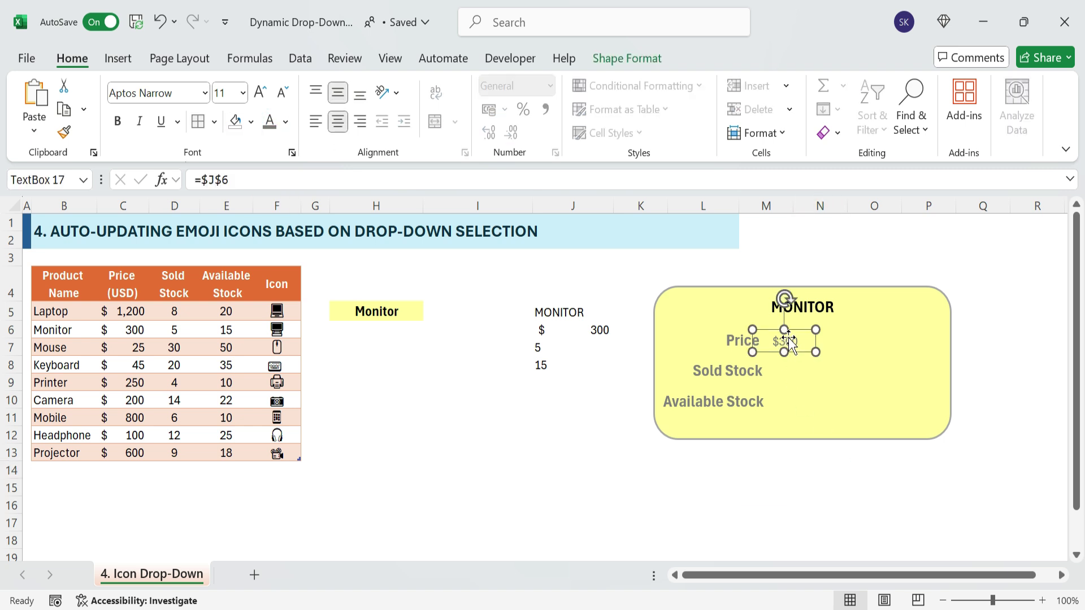
{"action": "left_click", "coordinate": [285, 122]}
Step: Add value boxes beside Sold Stock and Available Stock linked to J7 and J8, with the available stock value in bold red
{"action": "left_click", "coordinate": [803, 384]}
{"action": "left_click", "coordinate": [547, 364]}
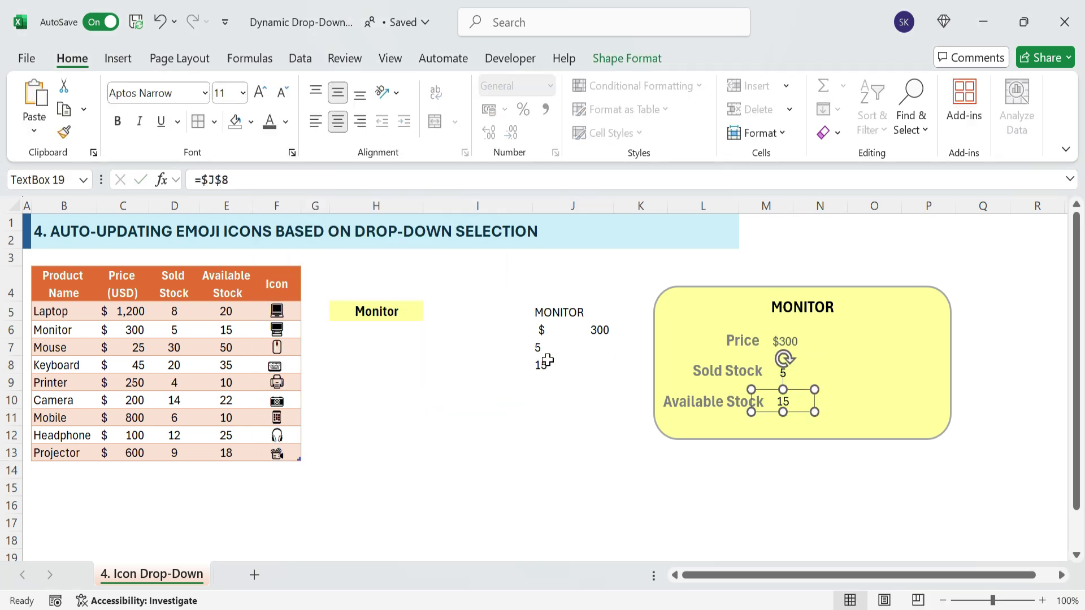
{"action": "left_click", "coordinate": [779, 469]}
{"action": "left_click", "coordinate": [579, 449]}
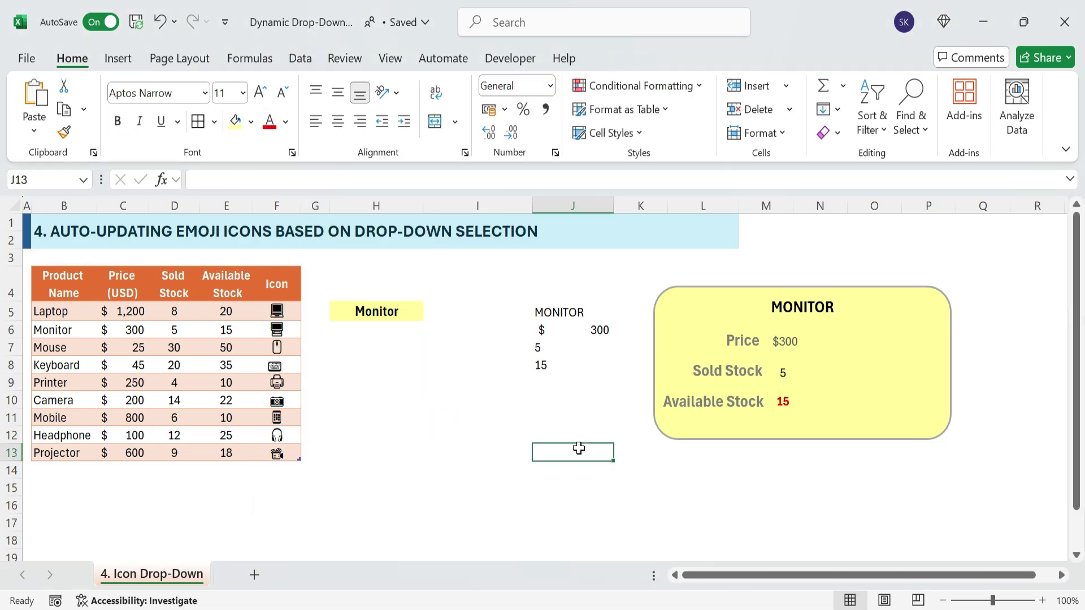
Step: Enlarge the text of the three value boxes, left-align it and line the boxes up beside their labels
{"action": "left_click", "coordinate": [788, 341]}
{"action": "left_click", "coordinate": [778, 399]}
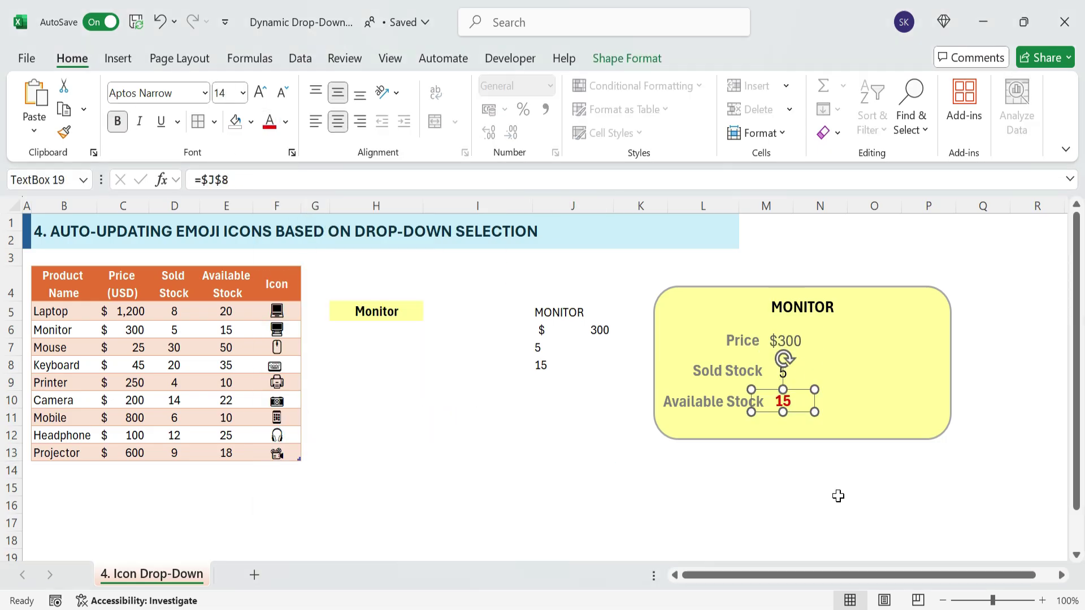
{"action": "left_click_drag", "start_coordinate": [785, 373], "coordinate": [800, 352]}
{"action": "left_click", "coordinate": [805, 374]}
{"action": "left_click", "coordinate": [315, 121]}
{"action": "left_click", "coordinate": [785, 402]}
{"action": "left_click", "coordinate": [316, 120]}
{"action": "left_click", "coordinate": [796, 342]}
{"action": "left_click", "coordinate": [315, 121]}
{"action": "left_click_drag", "start_coordinate": [786, 402], "coordinate": [797, 402]}
{"action": "left_click_drag", "start_coordinate": [795, 343], "coordinate": [704, 349]}
Step: Add a colon after the Sold Stock, Price and Available Stock labels
{"action": "left_click", "coordinate": [761, 371]}
{"action": "type", "text": ":"}
{"action": "left_click", "coordinate": [758, 340]}
{"action": "type", "text": ":"}
{"action": "left_click", "coordinate": [766, 469]}
{"action": "left_click", "coordinate": [757, 401]}
{"action": "type", "text": ":"}
{"action": "left_click", "coordinate": [797, 504]}
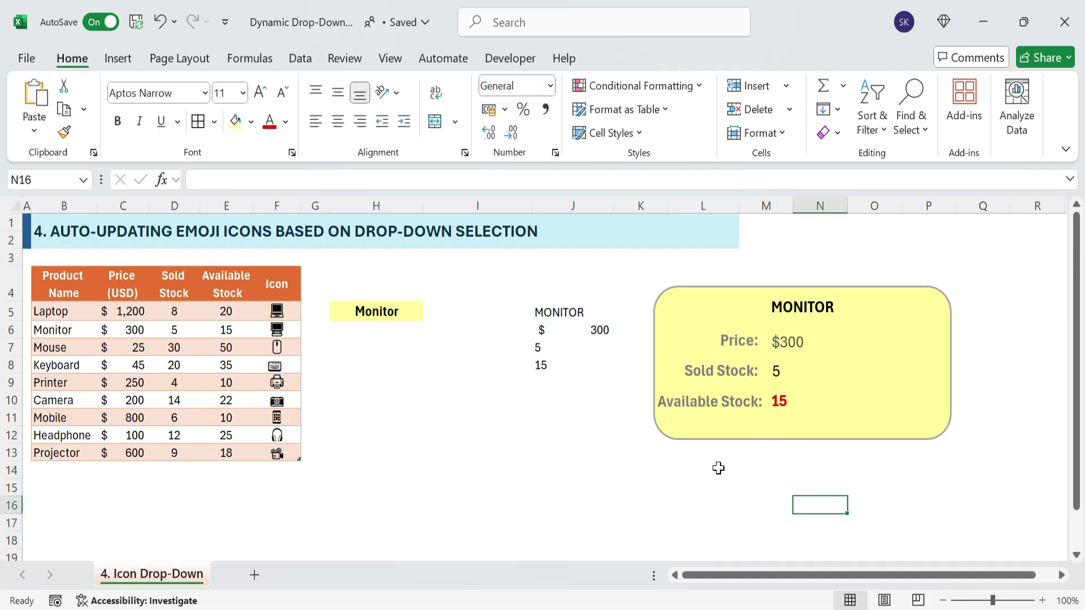
Step: Draw a rounded rectangle below the helper cells, spanning roughly columns I to J and rows 12 to 17
{"action": "left_click", "coordinate": [118, 58]}
{"action": "left_click", "coordinate": [252, 110]}
{"action": "left_click", "coordinate": [278, 212]}
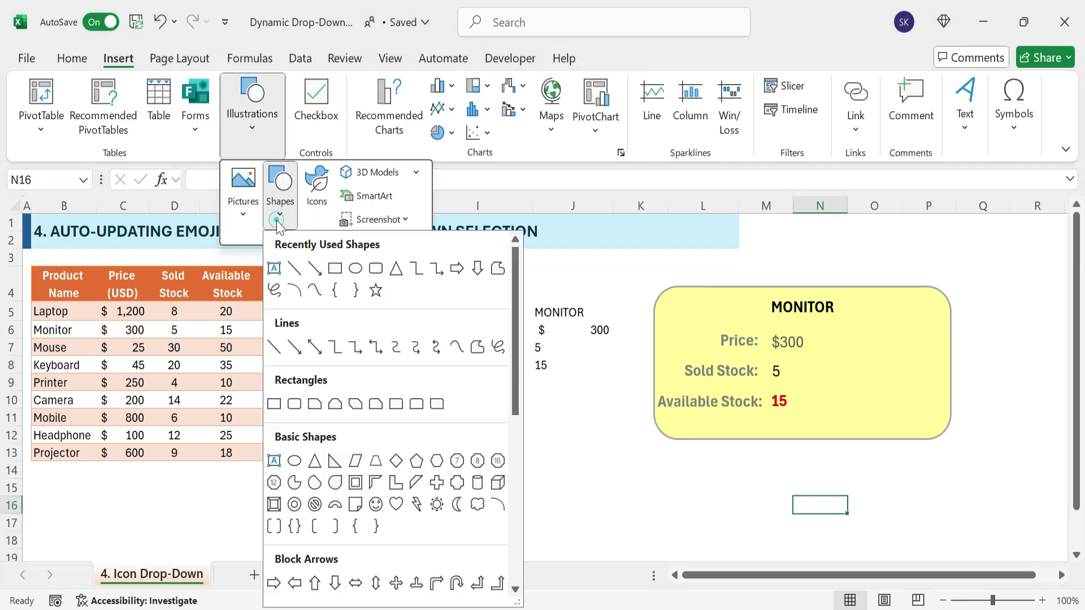
{"action": "left_click", "coordinate": [376, 268]}
{"action": "left_click_drag", "start_coordinate": [467, 429], "coordinate": [629, 527]}
Step: Copy the J8 formula to J9, set its lookup value to H5 and its column index to 5 to fetch the icon
{"action": "left_click", "coordinate": [546, 361]}
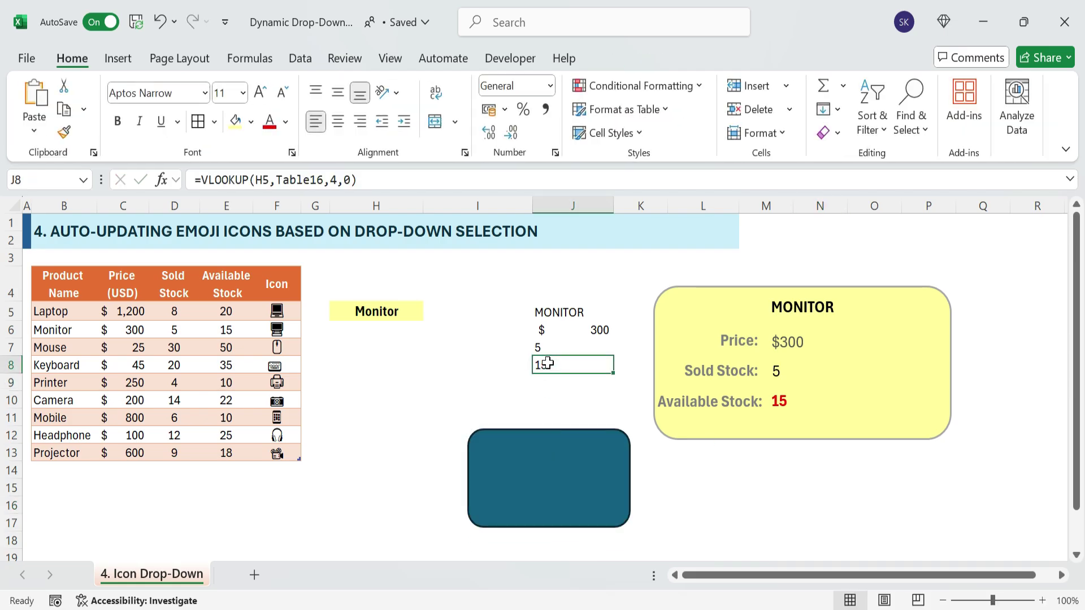
{"action": "key", "text": "ctrl+c"}
{"action": "left_click", "coordinate": [548, 381]}
{"action": "key", "text": "ctrl+v"}
{"action": "key", "text": "F2"}
{"action": "left_click_drag", "start_coordinate": [411, 337], "coordinate": [410, 320]}
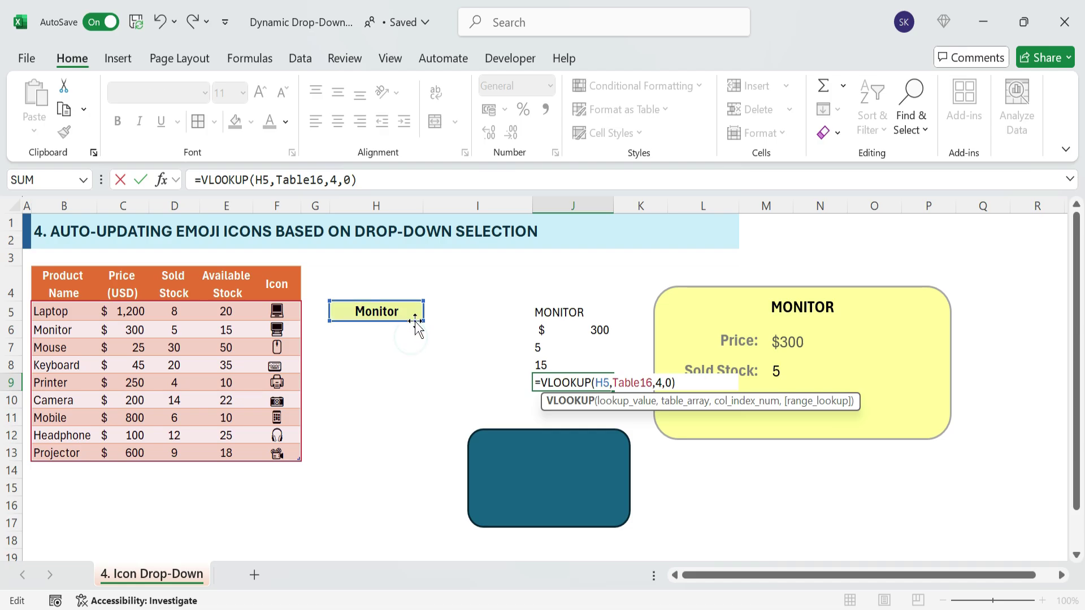
{"action": "left_click", "coordinate": [659, 383]}
{"action": "key", "text": "BackSpace"}
{"action": "type", "text": "5"}
{"action": "key", "text": "Return"}
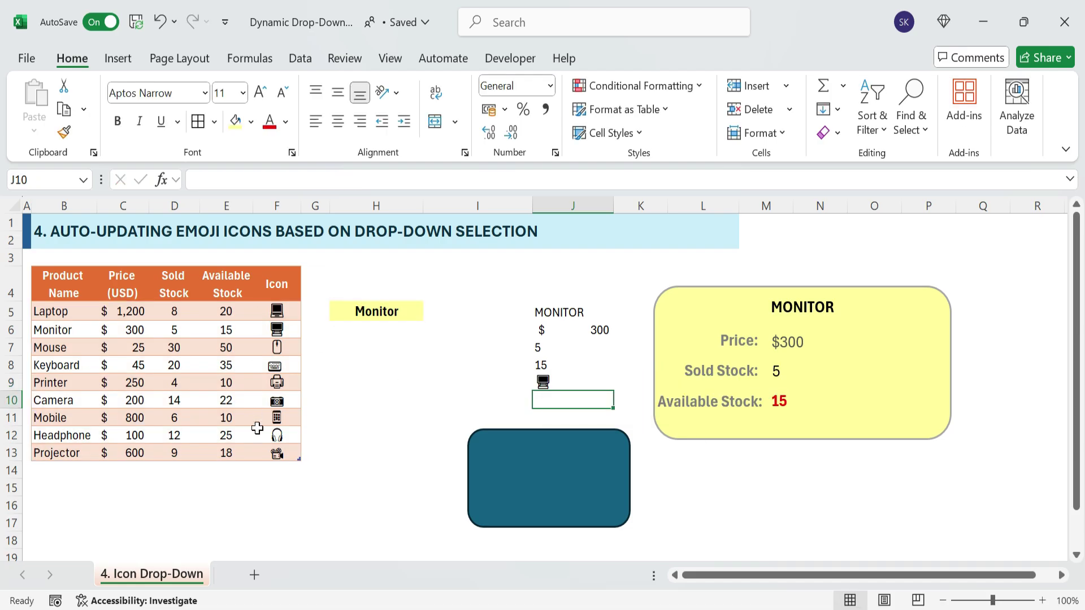
Step: Link the new rounded rectangle to cell J9
{"action": "left_click", "coordinate": [542, 479]}
{"action": "left_click", "coordinate": [254, 180]}
{"action": "type", "text": "="}
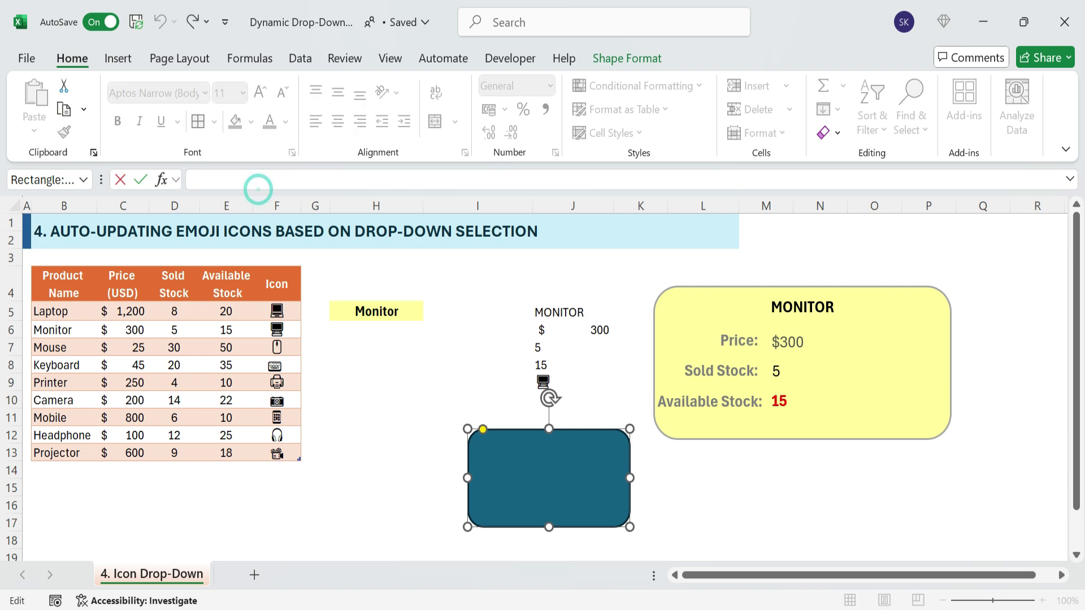
{"action": "left_click", "coordinate": [542, 381]}
{"action": "key", "text": "Return"}
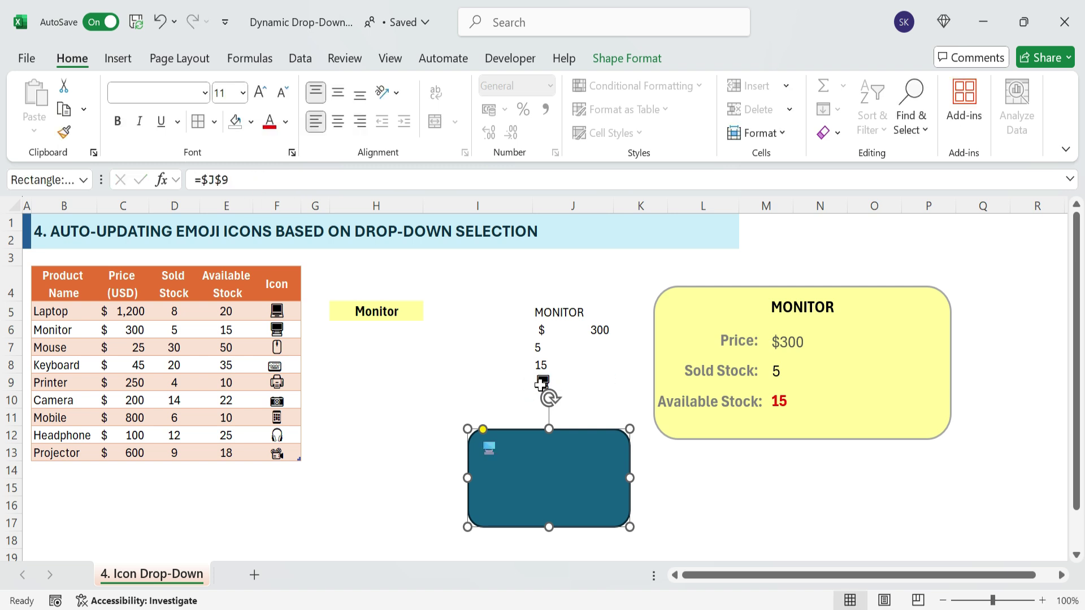
Step: Move the icon shape below the drop-down cell, narrow it around the emoji and set its font size to 54
{"action": "left_click_drag", "start_coordinate": [490, 447], "coordinate": [391, 416]}
{"action": "left_click", "coordinate": [243, 92]}
{"action": "left_click", "coordinate": [237, 476]}
{"action": "left_click_drag", "start_coordinate": [531, 447], "coordinate": [463, 445]}
{"action": "left_click_drag", "start_coordinate": [440, 492], "coordinate": [467, 496]}
{"action": "key", "text": "ctrl+z"}
{"action": "left_click", "coordinate": [242, 92]}
{"action": "left_click", "coordinate": [227, 430]}
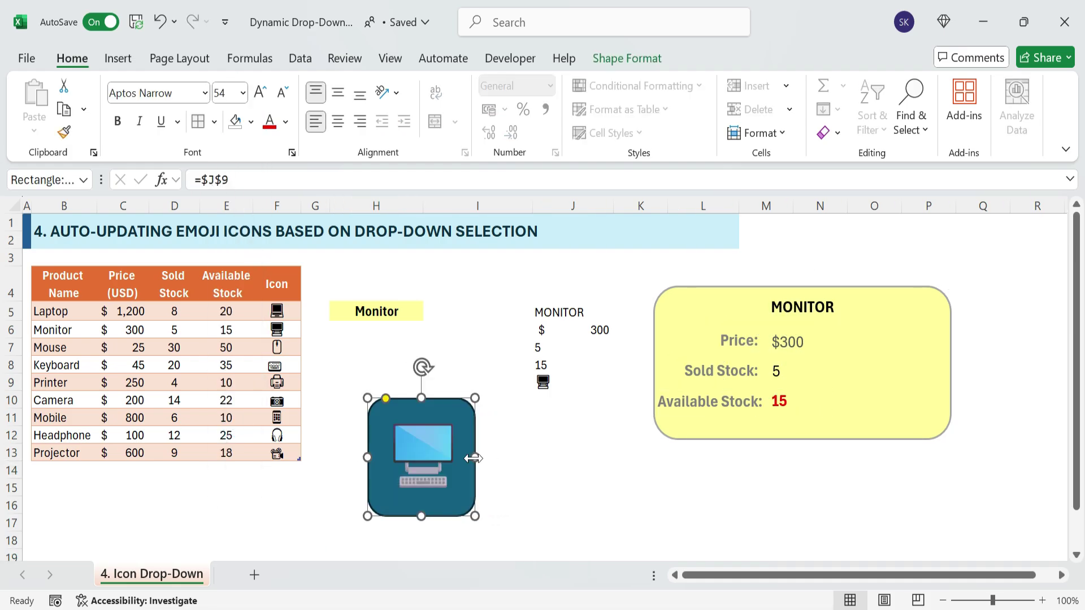
Step: Remove the icon shape's fill and outline and place it on the right side of the yellow card
{"action": "left_click", "coordinate": [621, 60]}
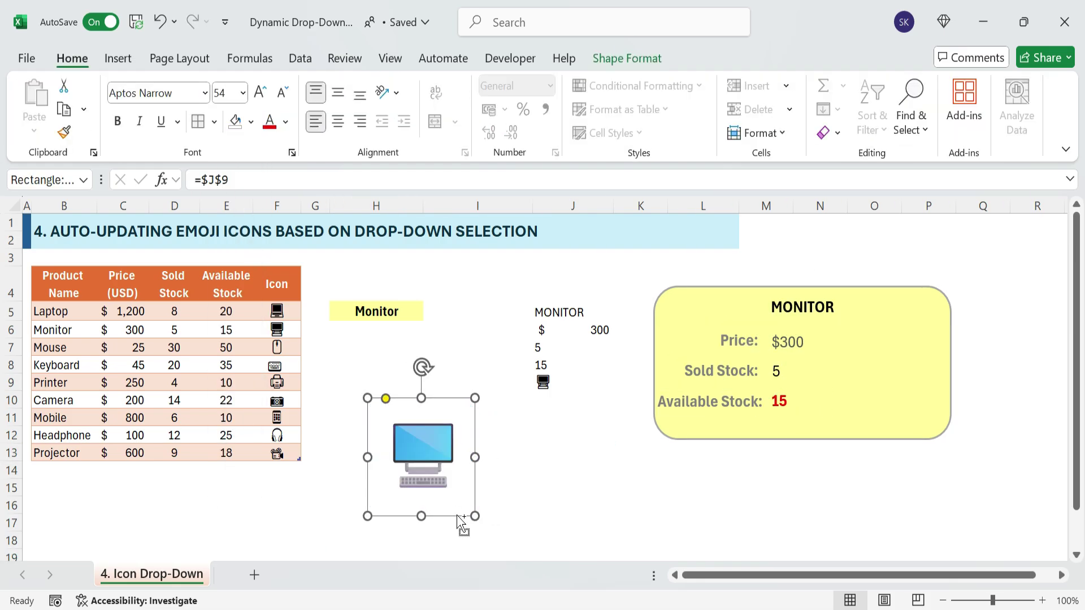
{"action": "left_click_drag", "start_coordinate": [473, 485], "coordinate": [924, 400]}
{"action": "left_click", "coordinate": [780, 425]}
Step: Group all the card's shapes and move the group beside the drop-down so that it covers the helper formulas in column J
{"action": "key", "text": "ctrl+a"}
{"action": "key", "text": "ctrl+g"}
{"action": "left_click_drag", "start_coordinate": [783, 431], "coordinate": [558, 439]}
{"action": "key", "text": "Escape"}
Step: Choose Laptop in the H5 drop-down and shift the grouped card slightly up and right, clear of the cell's arrow
{"action": "left_click", "coordinate": [375, 311]}
{"action": "left_click", "coordinate": [429, 313]}
{"action": "left_click", "coordinate": [395, 330]}
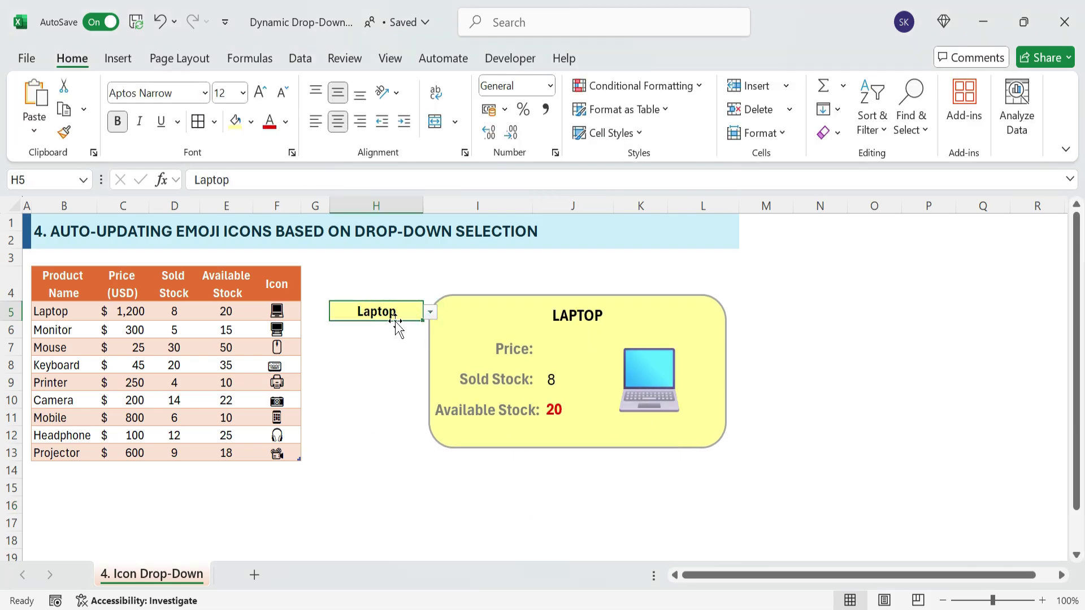
{"action": "left_click", "coordinate": [585, 446]}
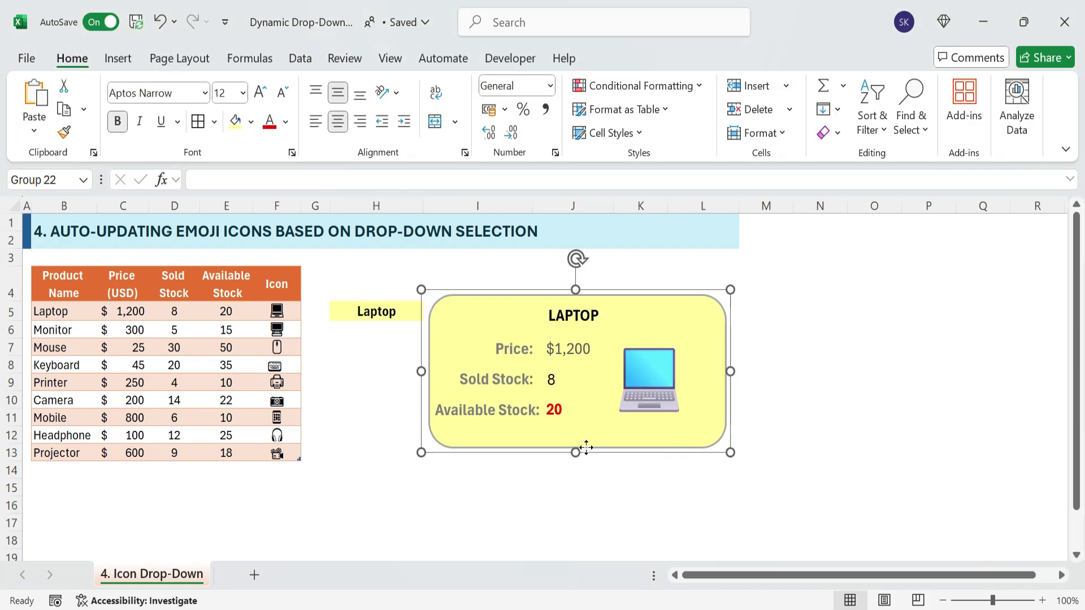
{"action": "left_click_drag", "start_coordinate": [589, 444], "coordinate": [593, 433]}
Step: Test the card by choosing Monitor, Keyboard, Camera, Headphone and Projector one after another in the H5 drop-down
{"action": "left_click", "coordinate": [404, 319]}
{"action": "left_click", "coordinate": [430, 313]}
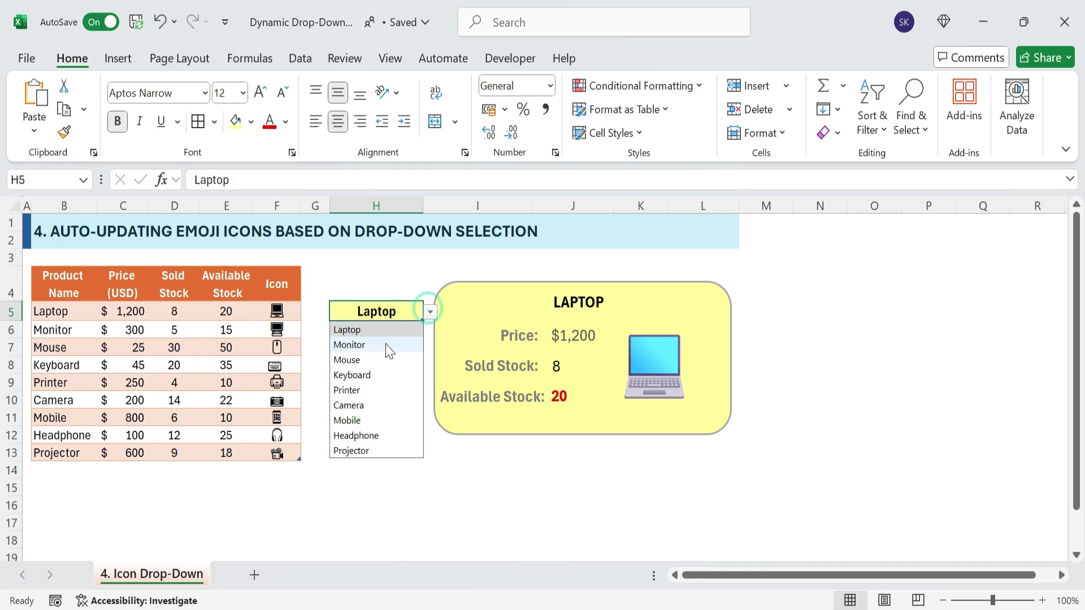
{"action": "left_click", "coordinate": [382, 344]}
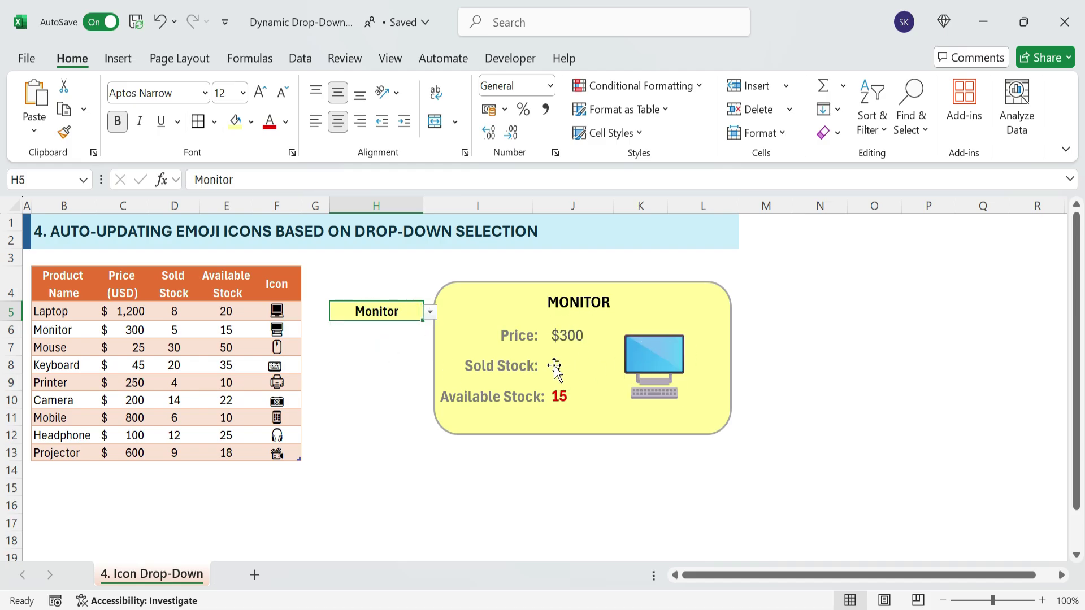
{"action": "left_click", "coordinate": [430, 312]}
{"action": "left_click", "coordinate": [363, 371]}
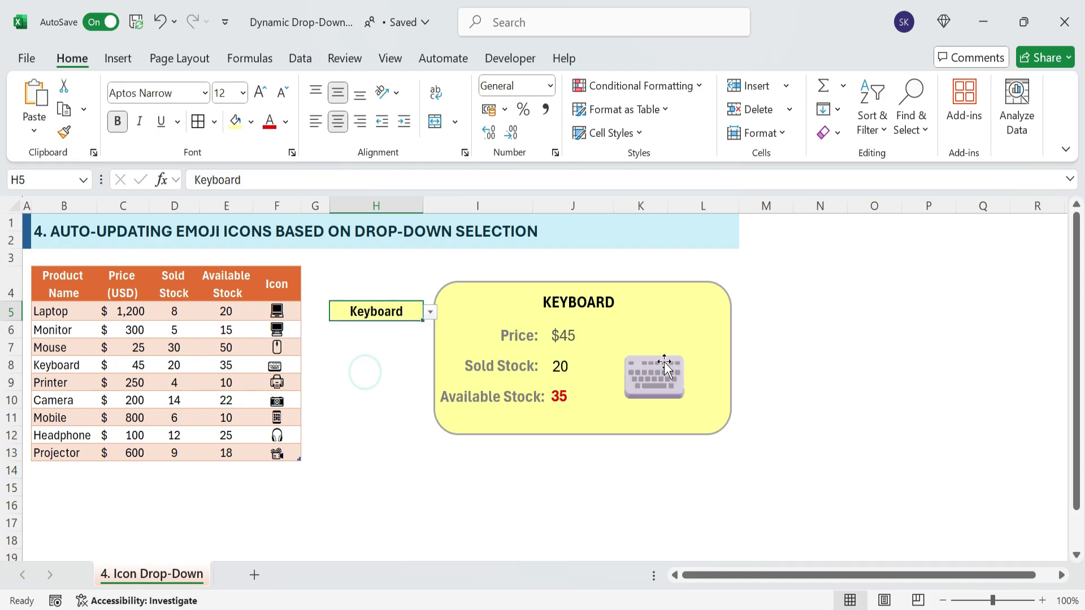
{"action": "left_click", "coordinate": [430, 313]}
{"action": "left_click", "coordinate": [376, 400]}
{"action": "left_click", "coordinate": [430, 312]}
{"action": "left_click", "coordinate": [375, 435]}
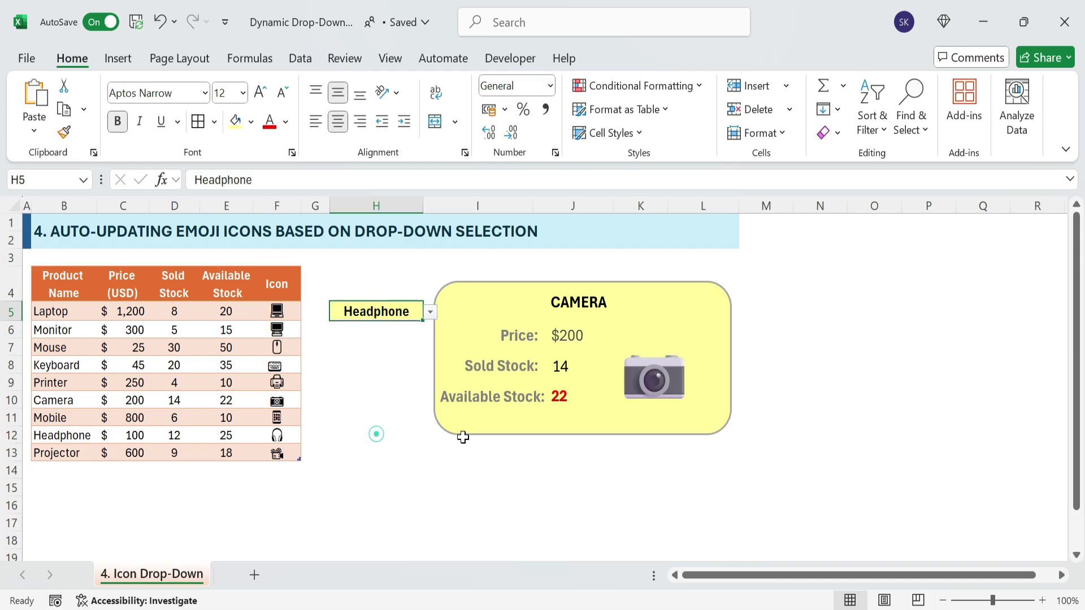
{"action": "left_click", "coordinate": [430, 312]}
{"action": "left_click", "coordinate": [367, 451]}
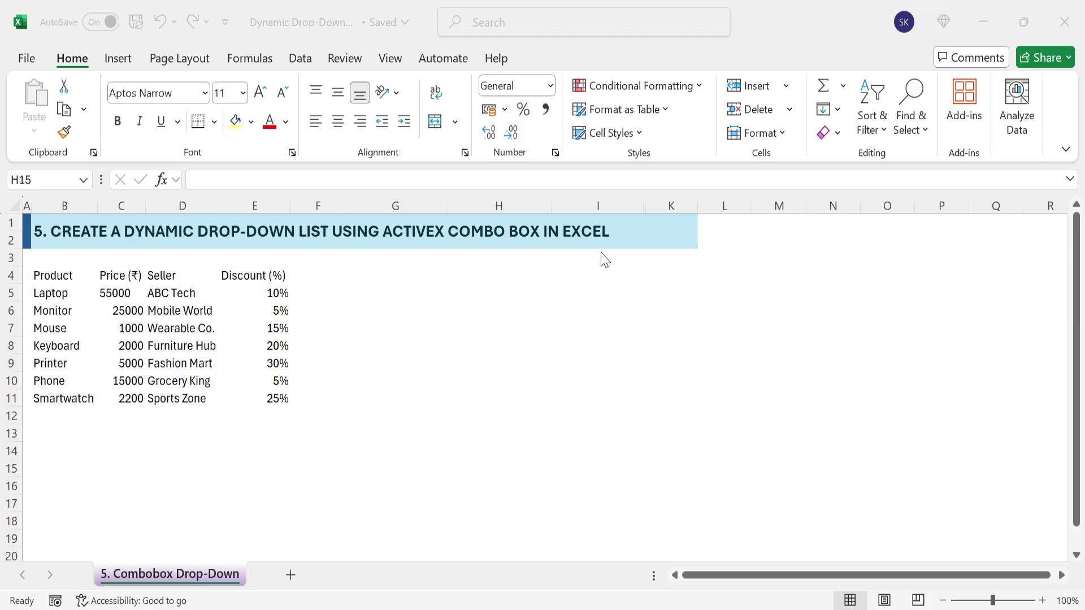
Step: Convert the product data in B4:E11 on the Combobox Drop-Down sheet into a table with headers
{"action": "left_click", "coordinate": [48, 278]}
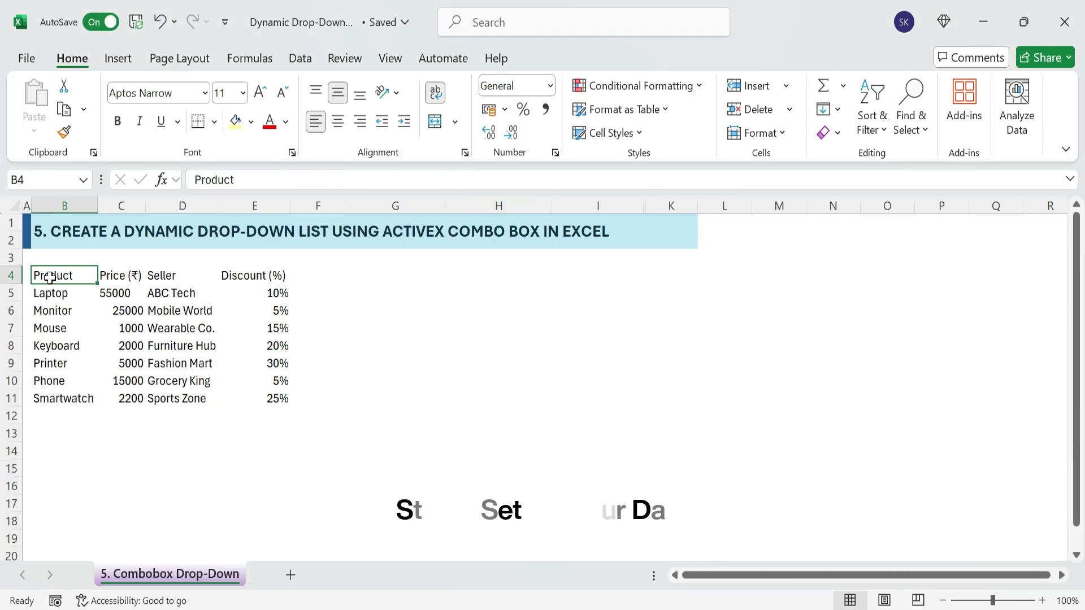
{"action": "left_click", "coordinate": [74, 327]}
{"action": "left_click_drag", "start_coordinate": [54, 277], "coordinate": [264, 399]}
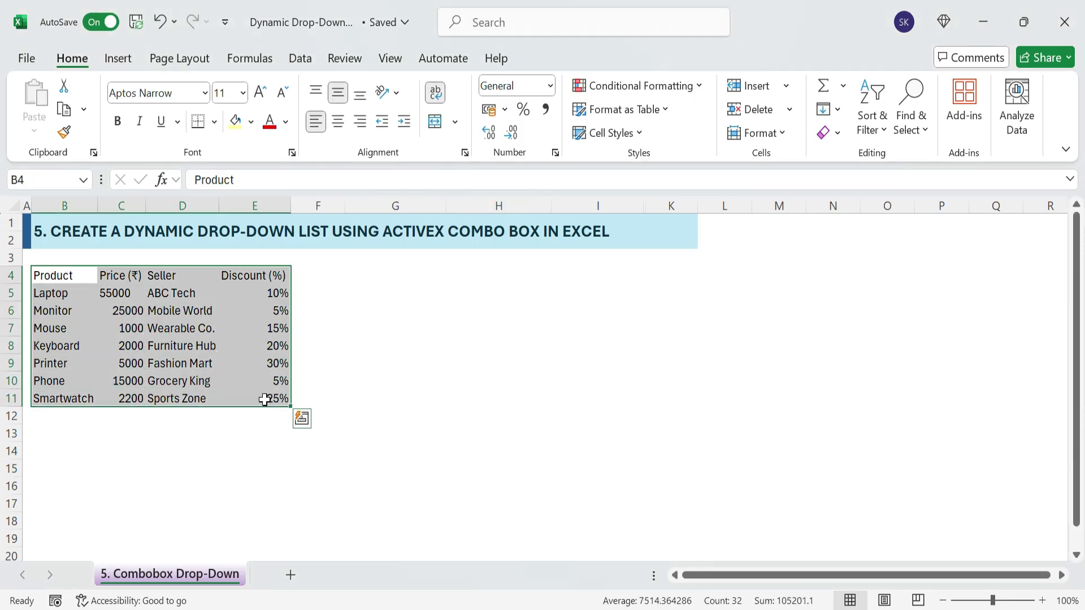
{"action": "key", "text": "ctrl+t"}
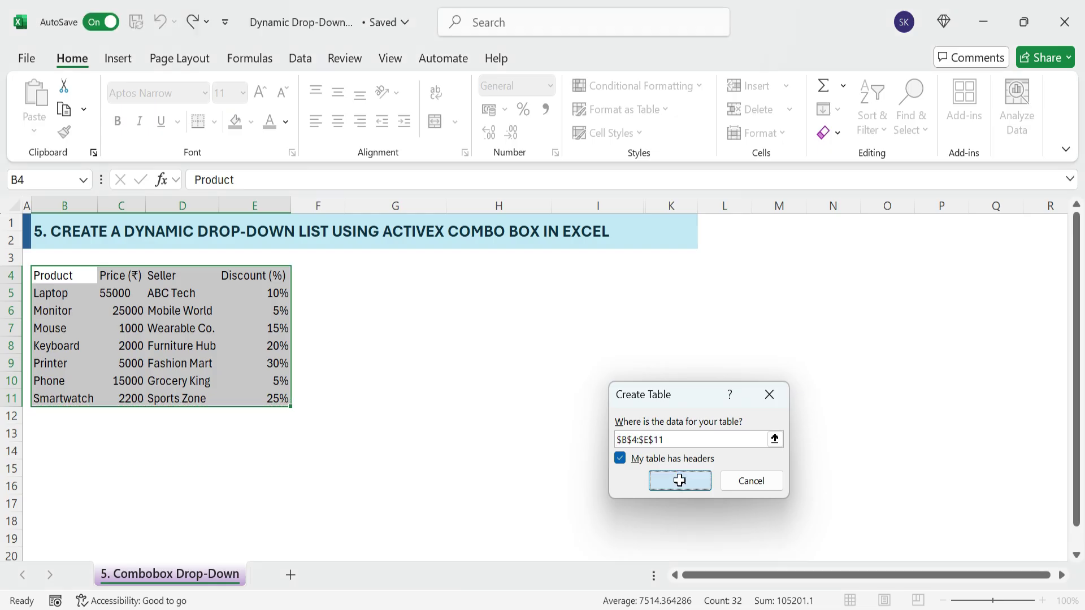
{"action": "left_click", "coordinate": [679, 480]}
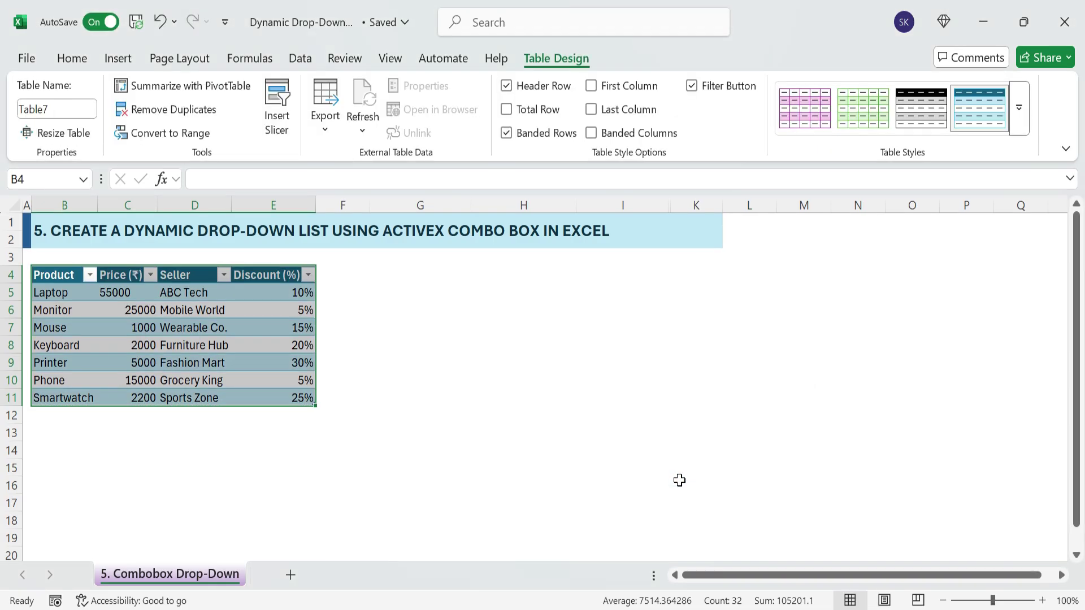
{"action": "left_click", "coordinate": [408, 396]}
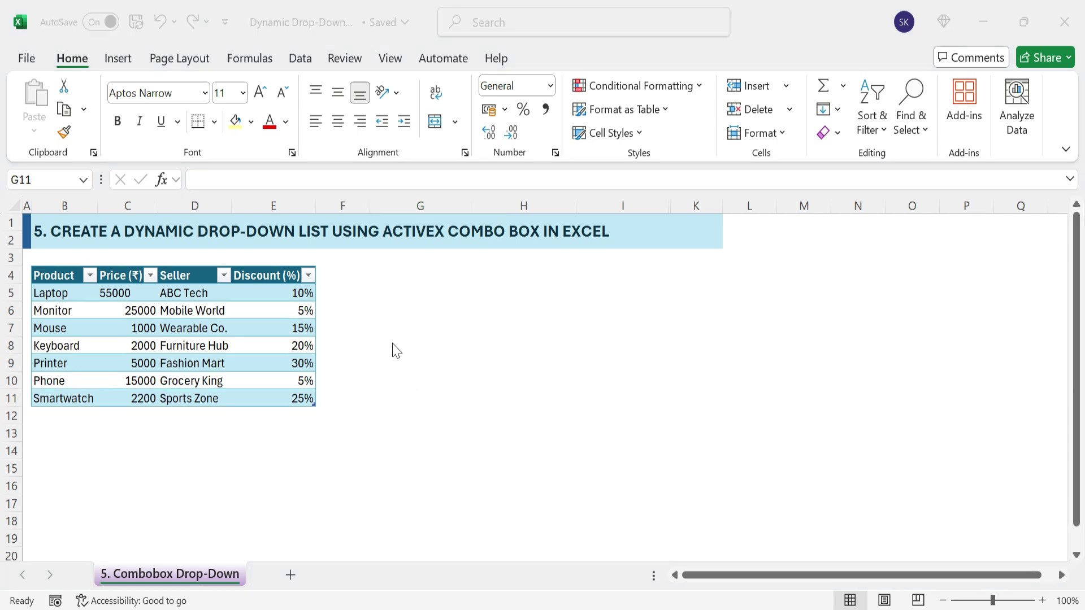
{"action": "left_click", "coordinate": [392, 329]}
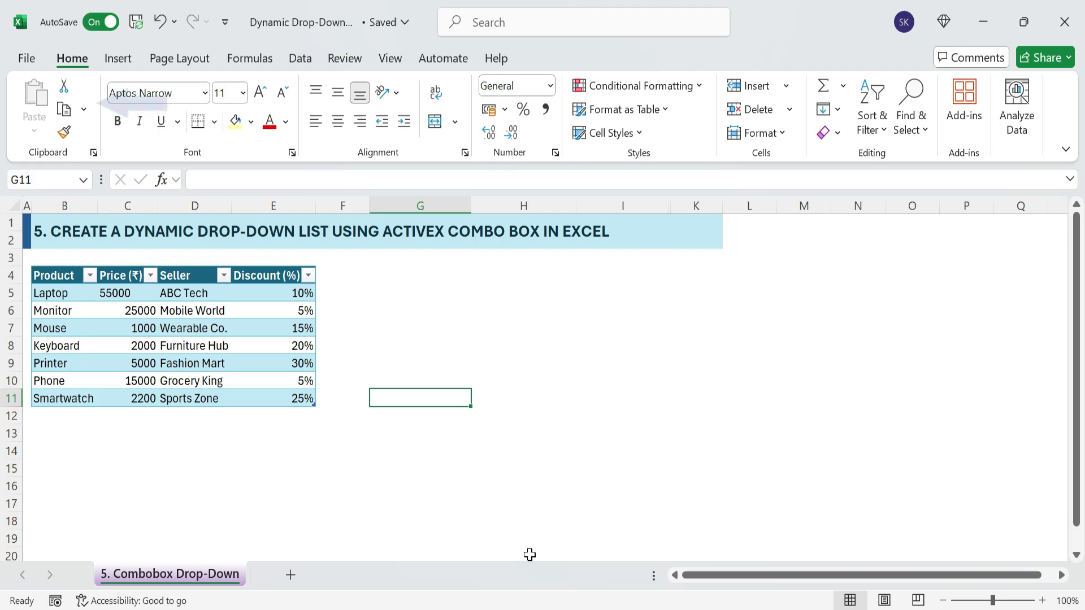
Step: Enable the Developer tab among the main tabs in the ribbon customization options and apply the change
{"action": "left_click", "coordinate": [30, 55]}
{"action": "left_click", "coordinate": [55, 577]}
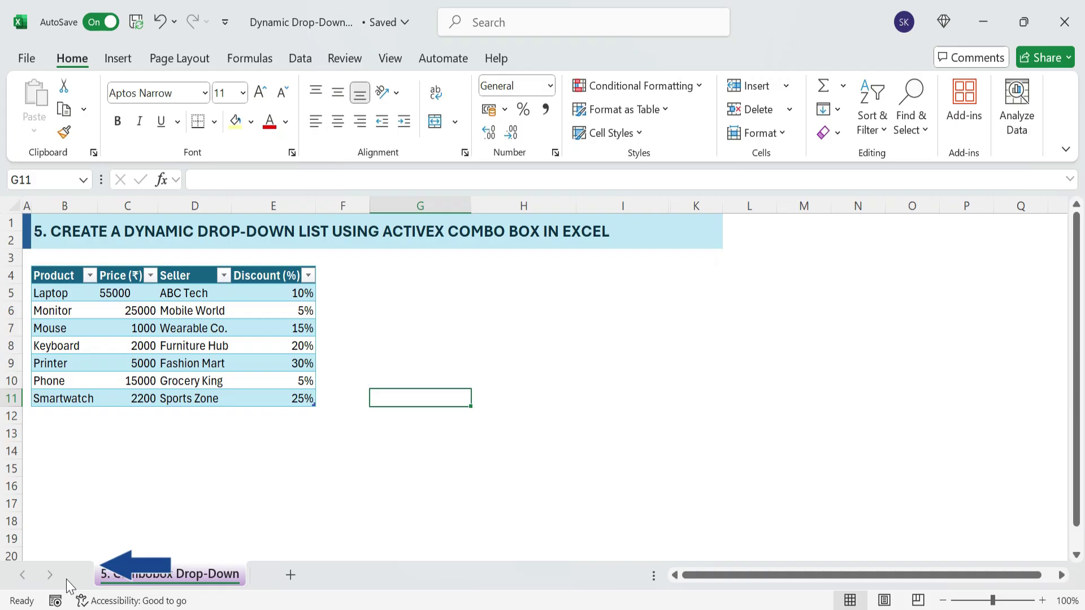
{"action": "left_click", "coordinate": [246, 256]}
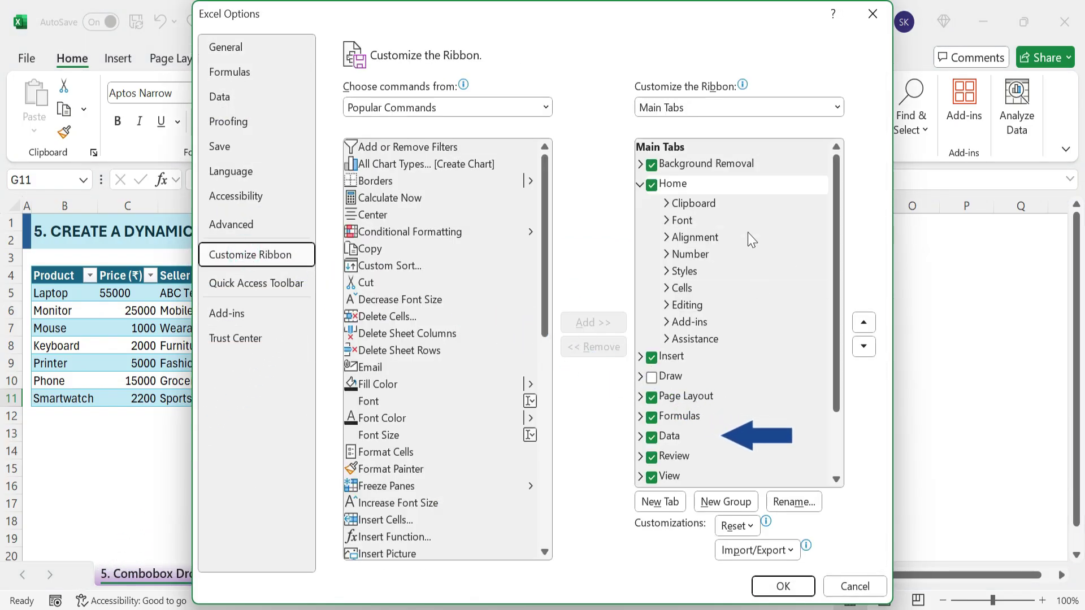
{"action": "scroll", "coordinate": [748, 230], "scroll_direction": "down", "scroll_amount": 3}
{"action": "left_click", "coordinate": [652, 438]}
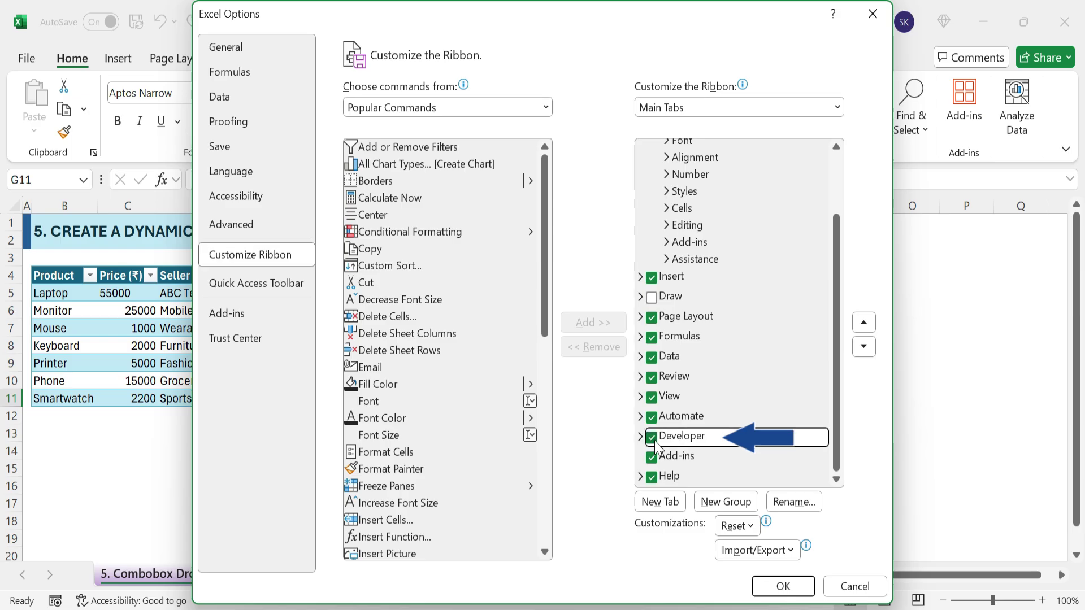
{"action": "left_click", "coordinate": [797, 585]}
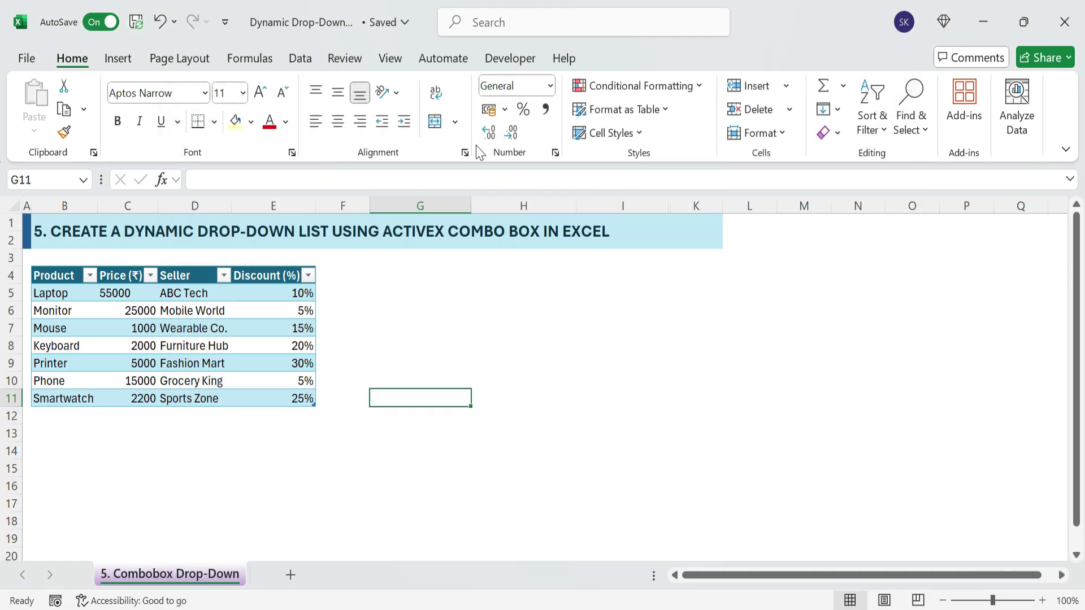
Step: Insert an ActiveX combo box about 19 points high over cell G5, spanning the width of column G
{"action": "left_click", "coordinate": [509, 61]}
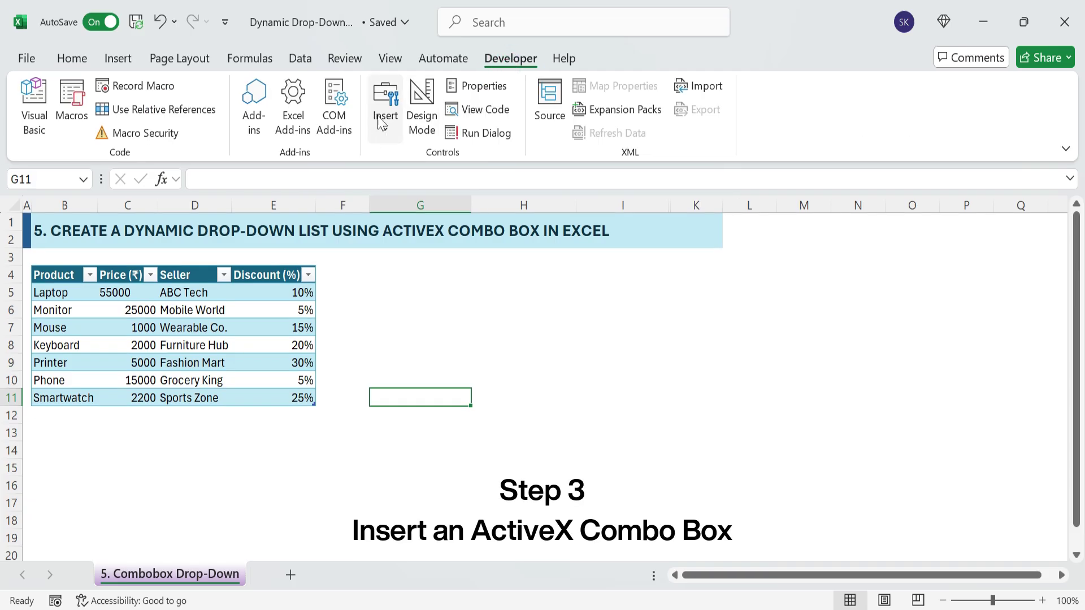
{"action": "left_click", "coordinate": [385, 133]}
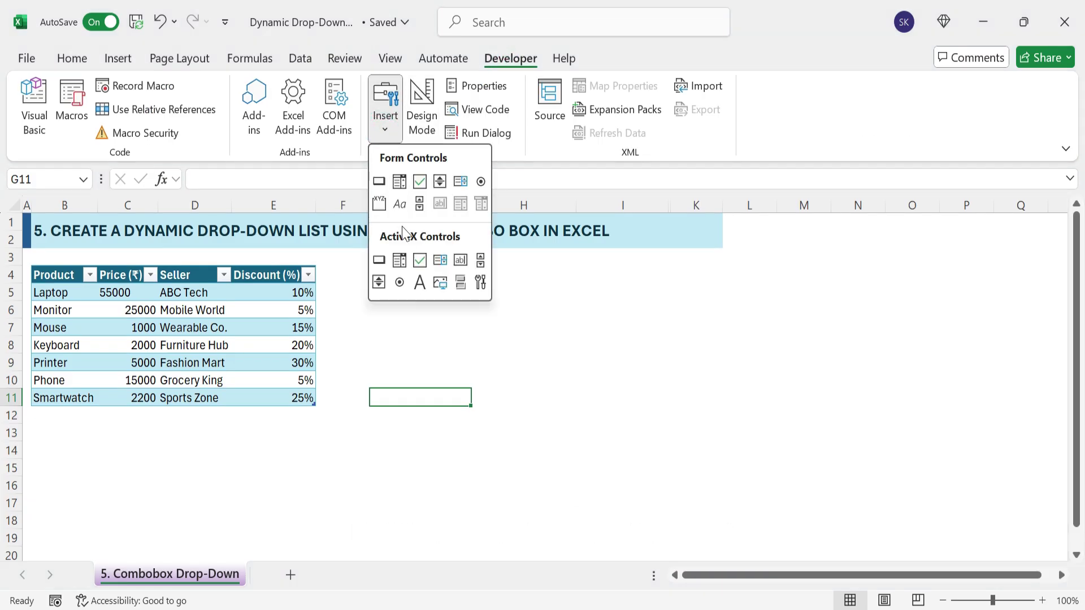
{"action": "left_click", "coordinate": [400, 261]}
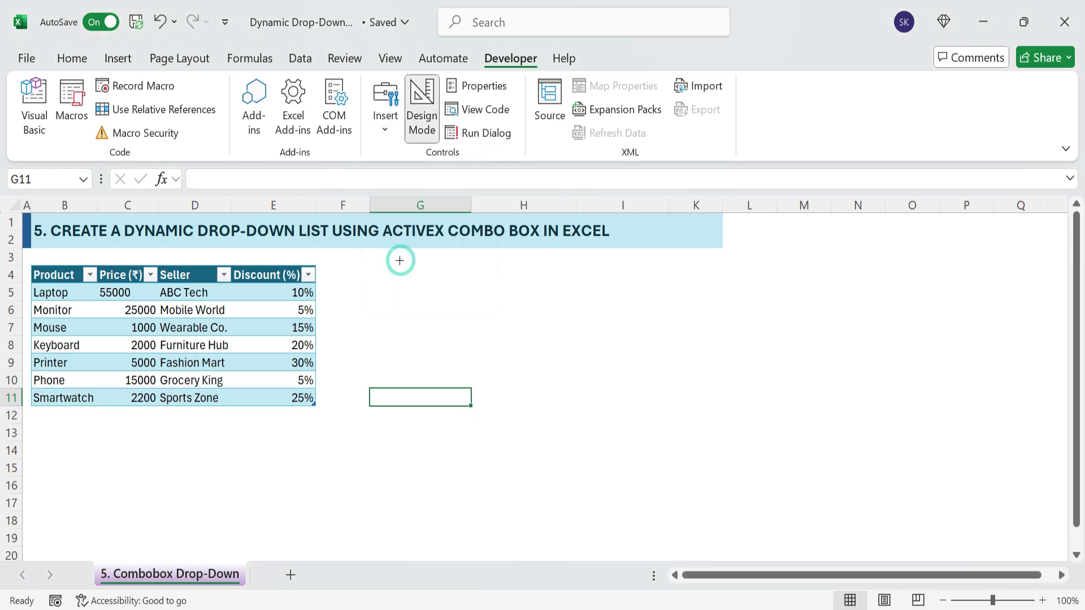
{"action": "left_click", "coordinate": [373, 265]}
{"action": "mouse_move", "coordinate": [403, 317]}
{"action": "left_mouse_down"}
{"action": "mouse_move", "coordinate": [486, 289]}
{"action": "mouse_move", "coordinate": [439, 291]}
{"action": "mouse_move", "coordinate": [436, 301]}
{"action": "left_mouse_up"}
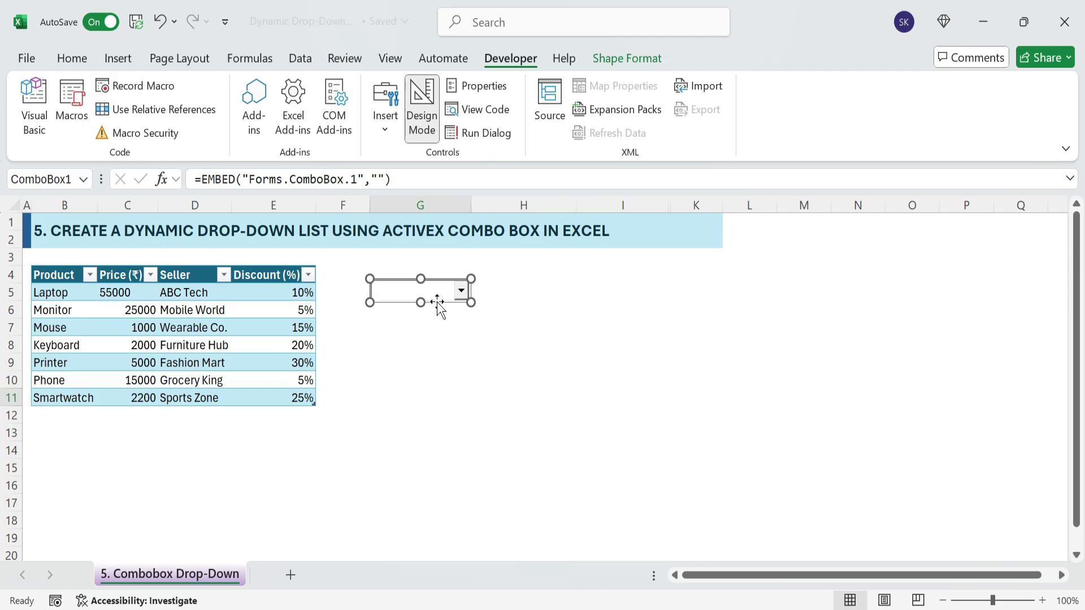
Step: Set the combo box's LinkedCell property to G5 and its ListFillRange to B4:B11
{"action": "right_click", "coordinate": [437, 302]}
{"action": "left_click", "coordinate": [497, 399]}
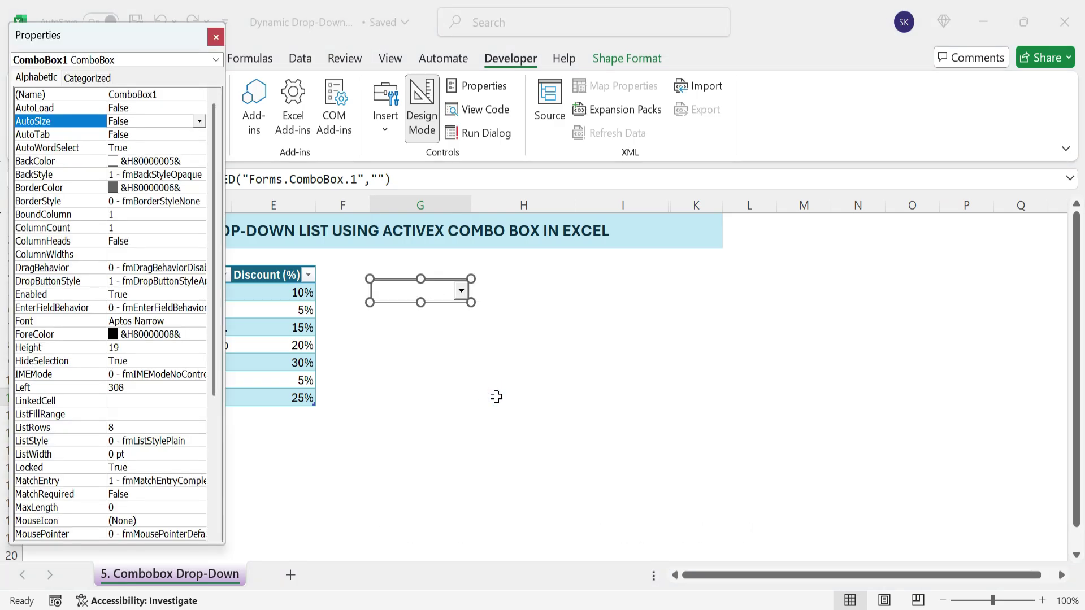
{"action": "left_click", "coordinate": [82, 399]}
{"action": "left_click", "coordinate": [146, 400]}
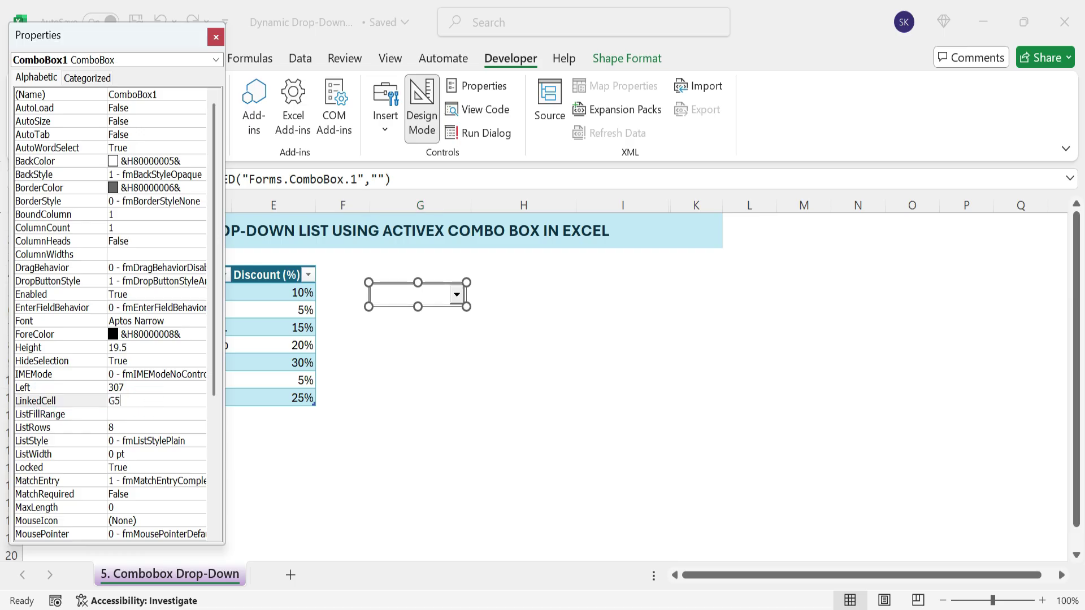
{"action": "key", "text": "Return"}
{"action": "left_click", "coordinate": [135, 414]}
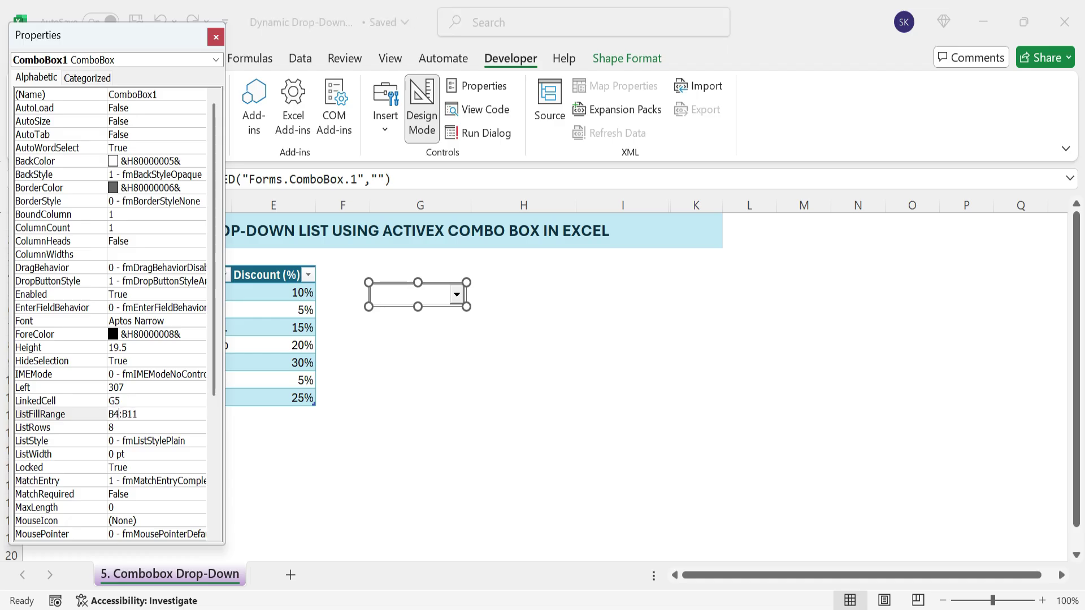
{"action": "left_click_drag", "start_coordinate": [145, 33], "coordinate": [229, 61]}
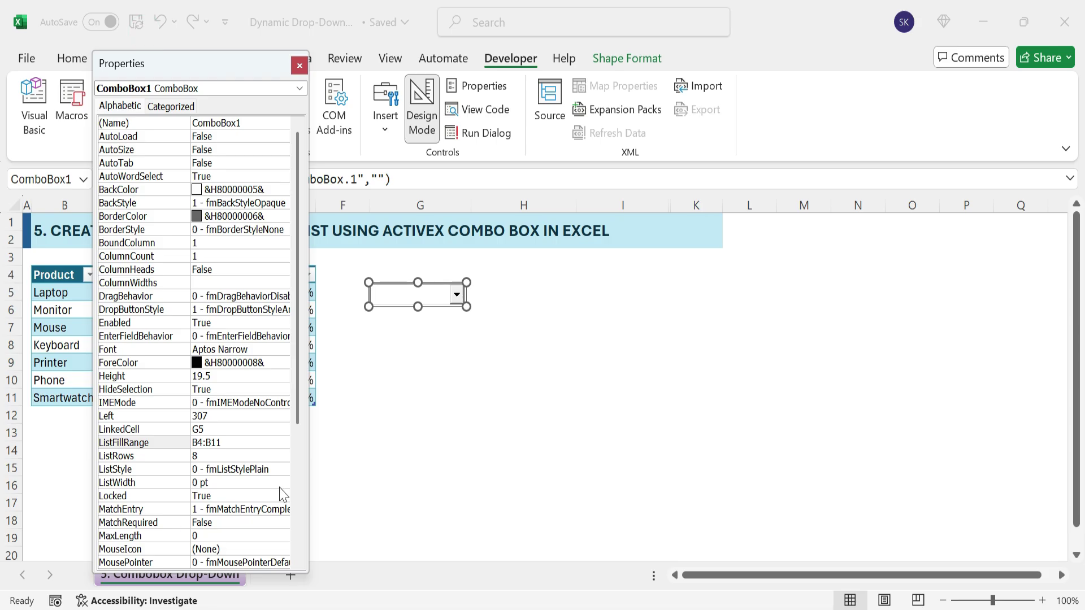
{"action": "left_click", "coordinate": [299, 66]}
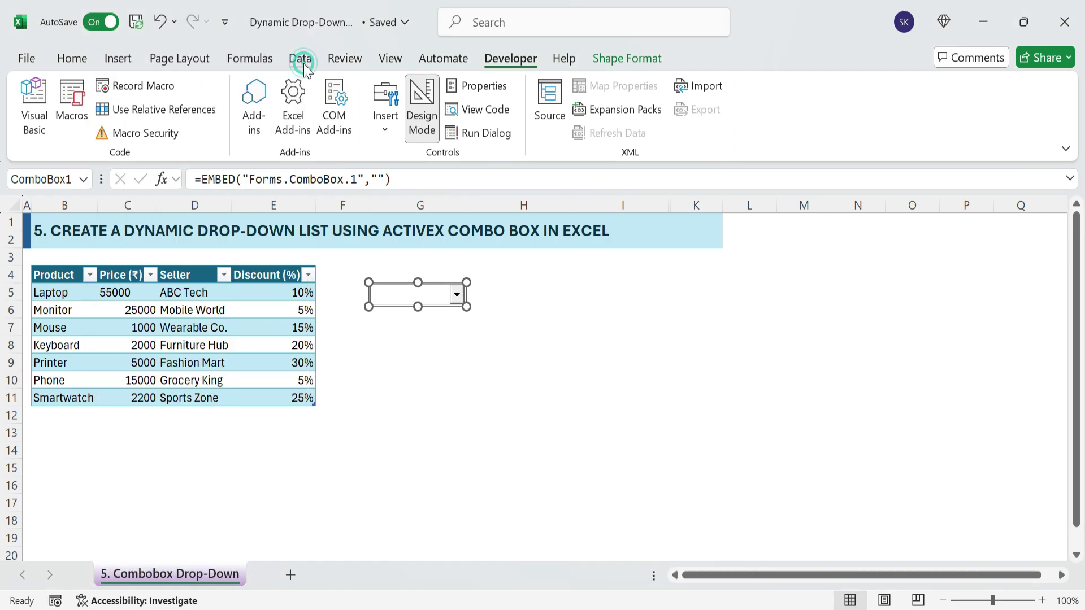
Step: Leave design mode and test the combo box by choosing Laptop and Smartwatch
{"action": "left_click", "coordinate": [424, 135]}
{"action": "left_click", "coordinate": [455, 290]}
{"action": "left_click", "coordinate": [412, 333]}
{"action": "left_click", "coordinate": [456, 294]}
{"action": "left_click", "coordinate": [404, 431]}
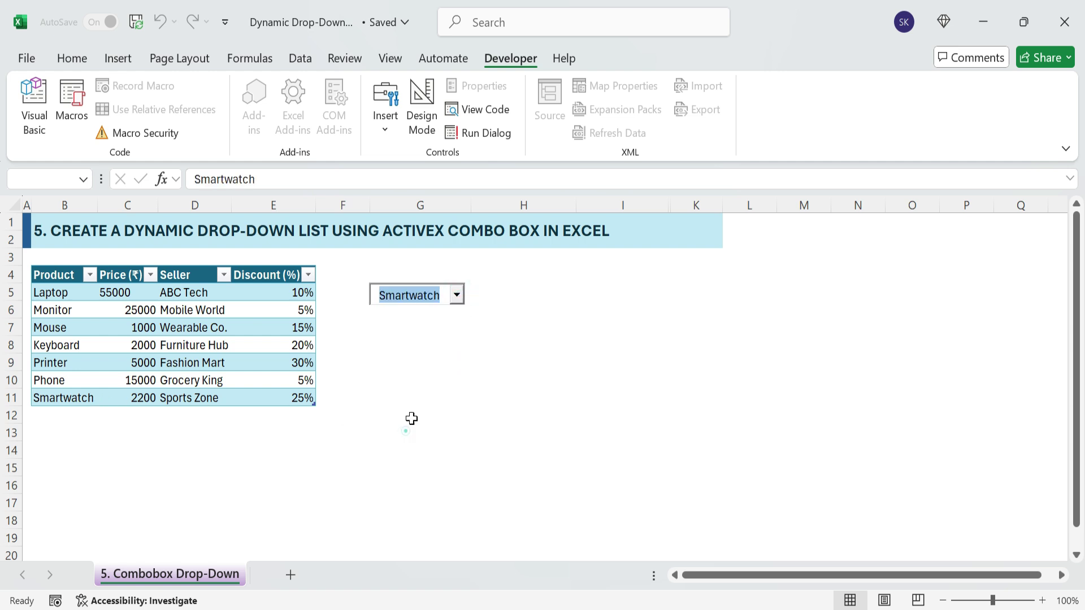
{"action": "left_click", "coordinate": [472, 325]}
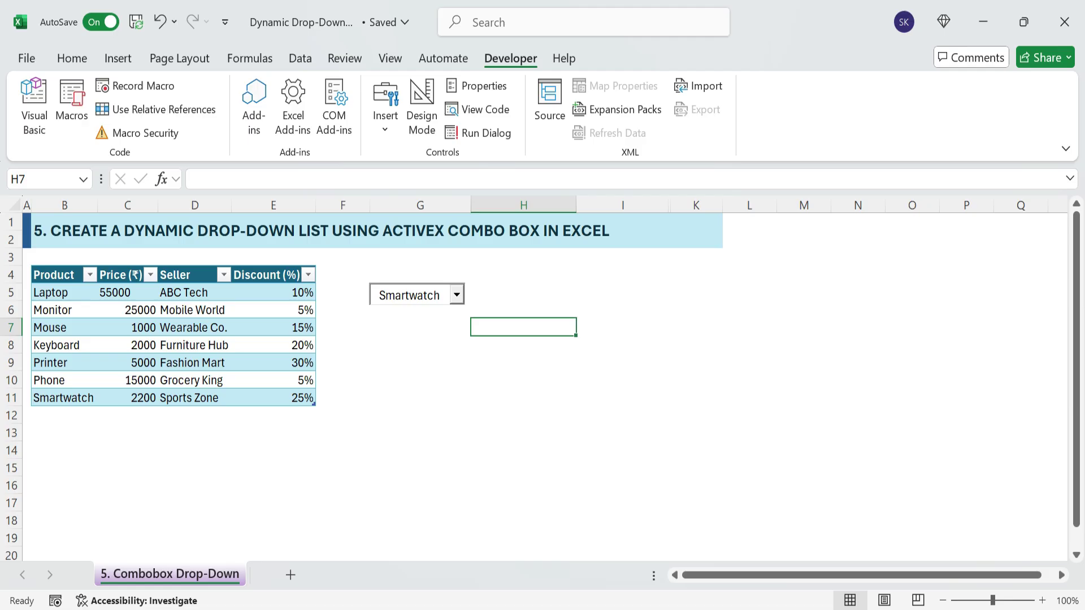
Step: Apply all borders to the range H5:I7 beside the combo box
{"action": "left_click_drag", "start_coordinate": [508, 293], "coordinate": [610, 330]}
{"action": "left_click", "coordinate": [72, 58]}
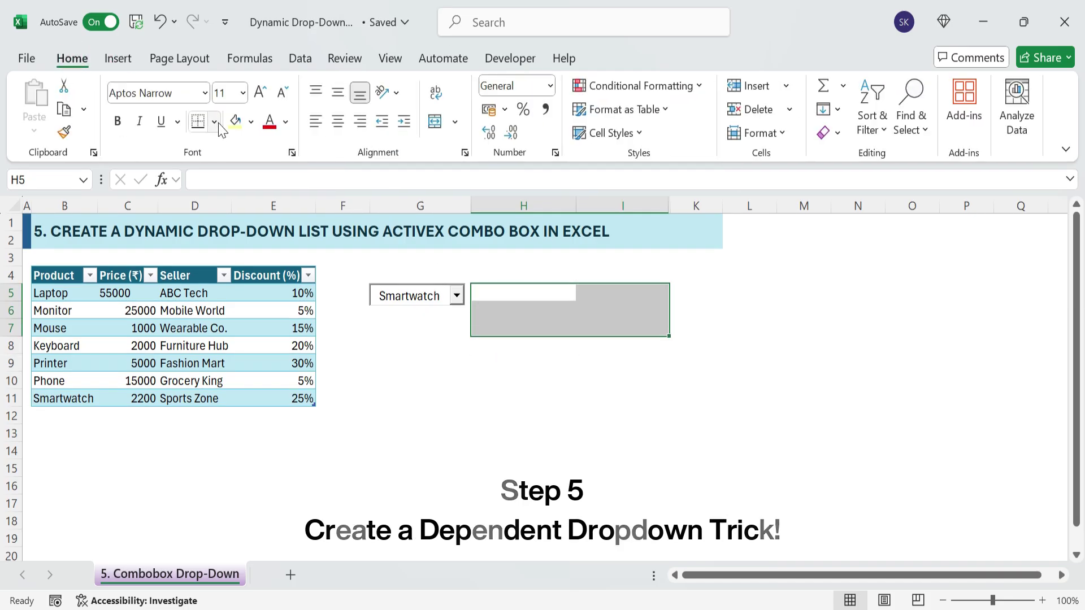
{"action": "left_click", "coordinate": [214, 121]}
{"action": "left_click", "coordinate": [215, 316]}
Step: Copy the table headers Price (₹), Seller and Discount (%) as text into cells H5, H6 and H7
{"action": "left_click", "coordinate": [520, 292]}
{"action": "left_click", "coordinate": [120, 275]}
{"action": "key", "text": "ctrl+c"}
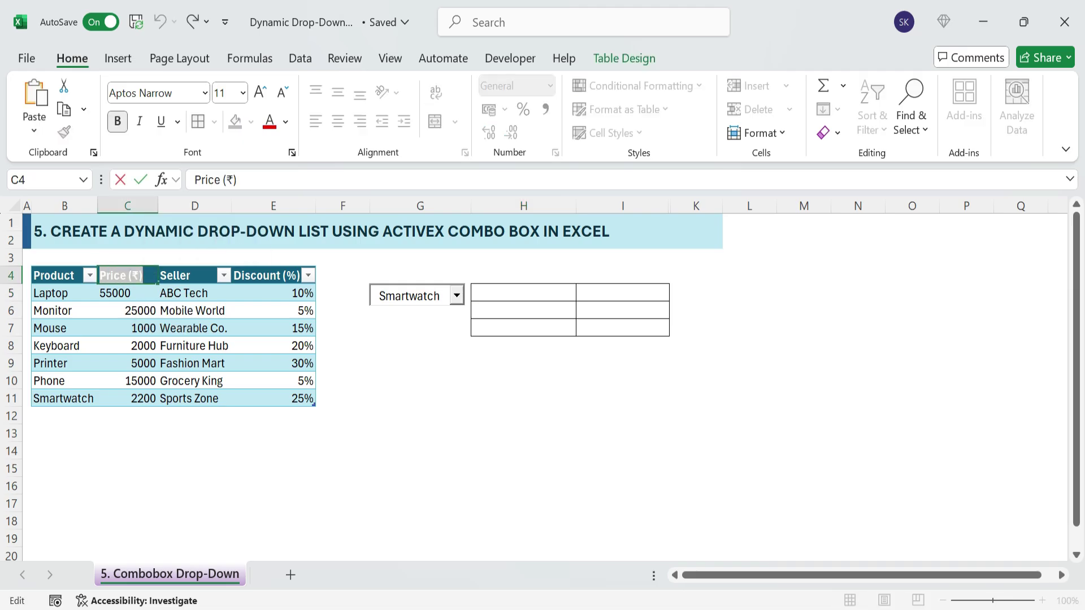
{"action": "left_click", "coordinate": [513, 293]}
{"action": "key", "text": "ctrl+v"}
{"action": "double_click", "coordinate": [193, 275]}
{"action": "left_click_drag", "start_coordinate": [192, 275], "coordinate": [160, 275]}
{"action": "key", "text": "ctrl+c"}
{"action": "left_click", "coordinate": [496, 311]}
{"action": "key", "text": "ctrl+v"}
{"action": "double_click", "coordinate": [246, 274]}
{"action": "left_click_drag", "start_coordinate": [299, 276], "coordinate": [234, 275]}
{"action": "key", "text": "ctrl+c"}
{"action": "left_click", "coordinate": [524, 327]}
{"action": "key", "text": "ctrl+v"}
Step: Fill the label cells H5:H7 with light gray
{"action": "left_click_drag", "start_coordinate": [540, 295], "coordinate": [537, 328]}
{"action": "left_click", "coordinate": [251, 122]}
{"action": "left_click", "coordinate": [236, 209]}
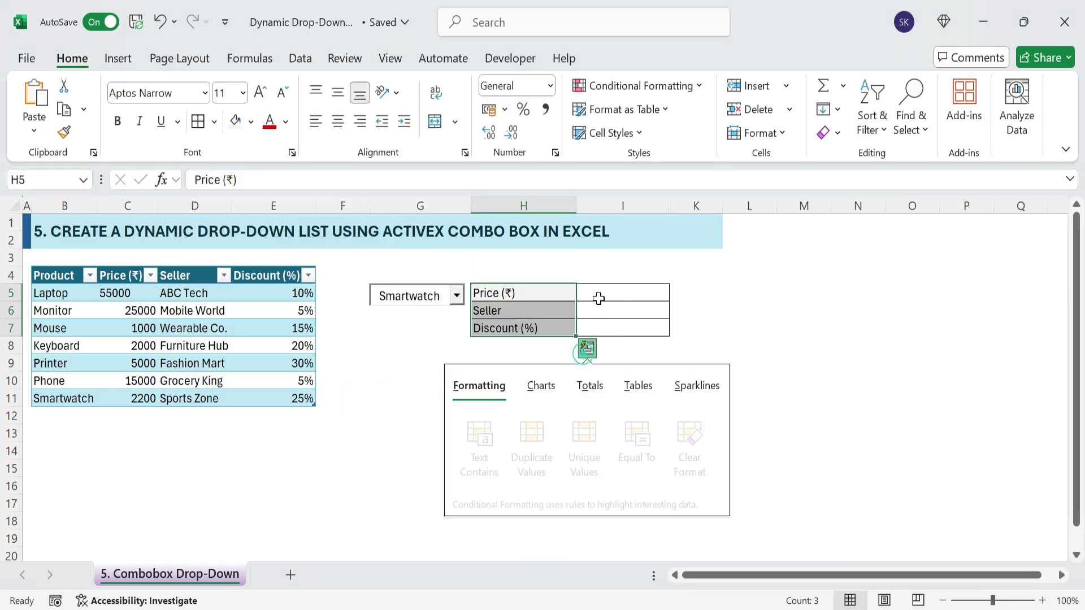
{"action": "left_click", "coordinate": [609, 296]}
{"action": "left_click", "coordinate": [528, 411]}
Step: Switch on design mode and move the combo box just below G5 to uncover its linked cell
{"action": "left_click", "coordinate": [437, 295]}
{"action": "left_click", "coordinate": [536, 386]}
{"action": "left_click", "coordinate": [510, 58]}
{"action": "left_click", "coordinate": [421, 108]}
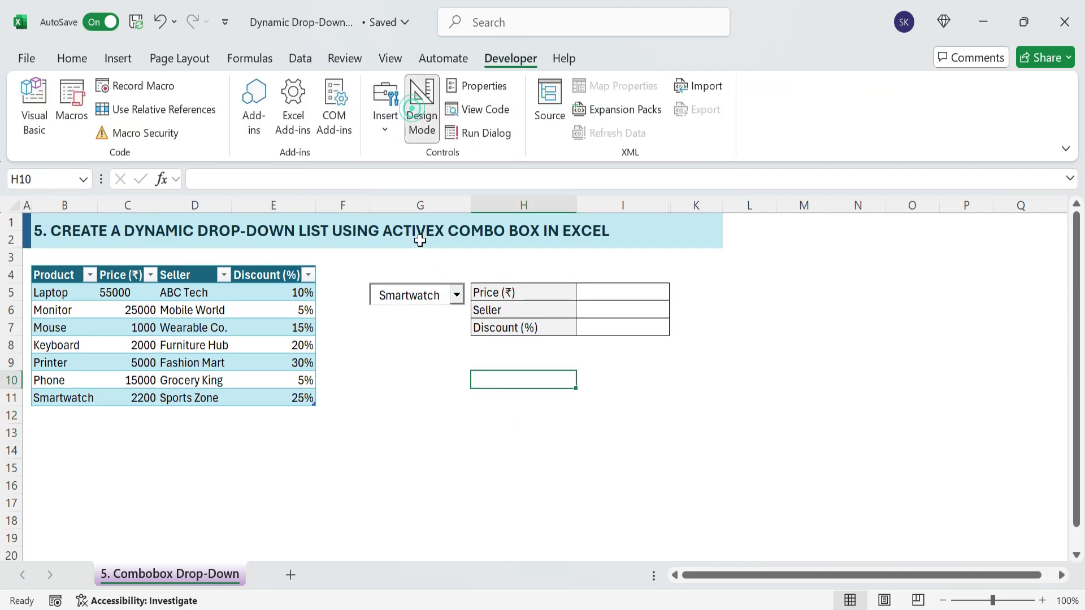
{"action": "left_click", "coordinate": [435, 293]}
{"action": "left_click_drag", "start_coordinate": [435, 293], "coordinate": [437, 320]}
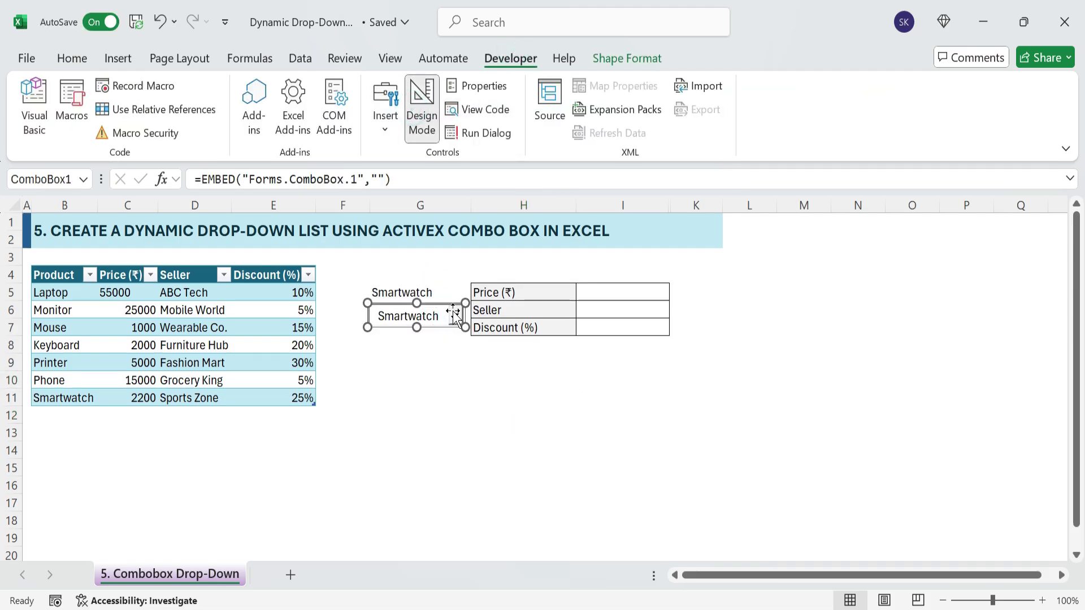
{"action": "left_click", "coordinate": [653, 361]}
Step: Enter the price lookup =VLOOKUP(G5,Table7[#All],2,0) in cell I5
{"action": "left_click", "coordinate": [602, 285]}
{"action": "type", "text": "=Vlo"}
{"action": "double_click", "coordinate": [616, 311]}
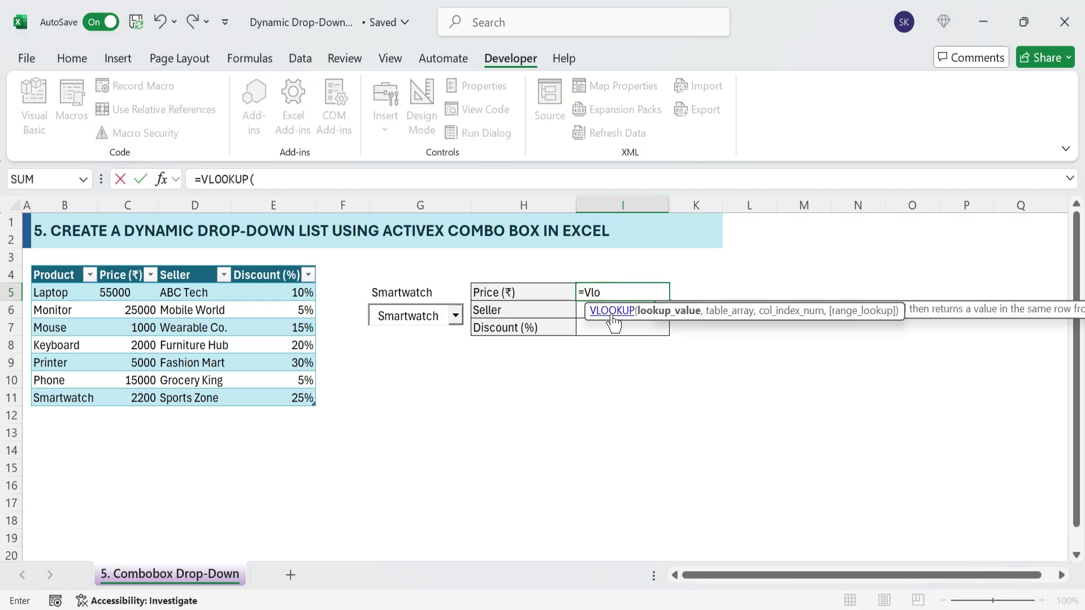
{"action": "left_click", "coordinate": [405, 297]}
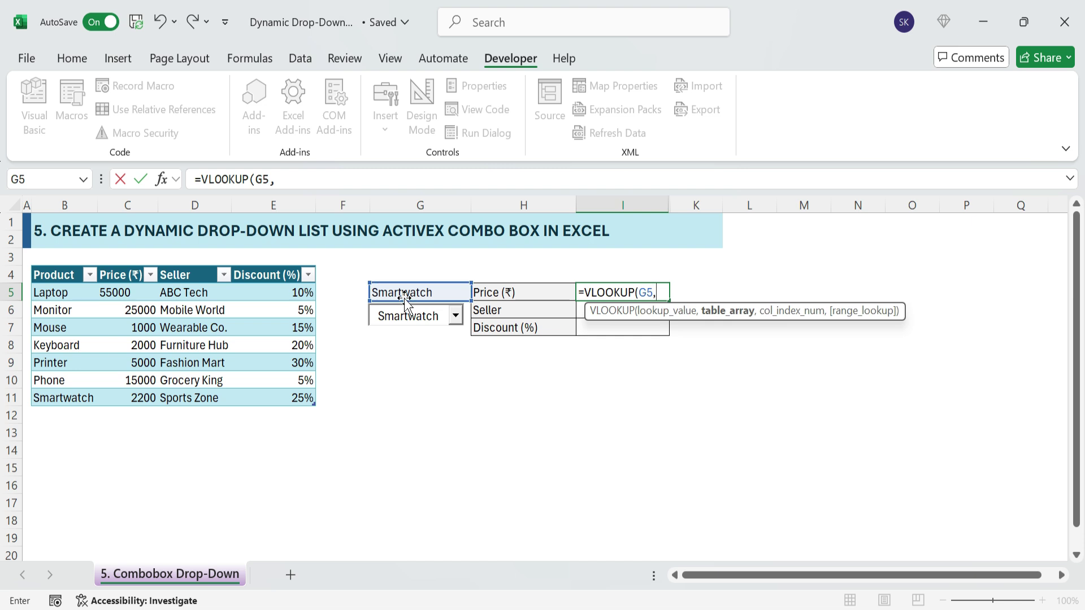
{"action": "left_click", "coordinate": [38, 276]}
{"action": "left_click", "coordinate": [42, 292]}
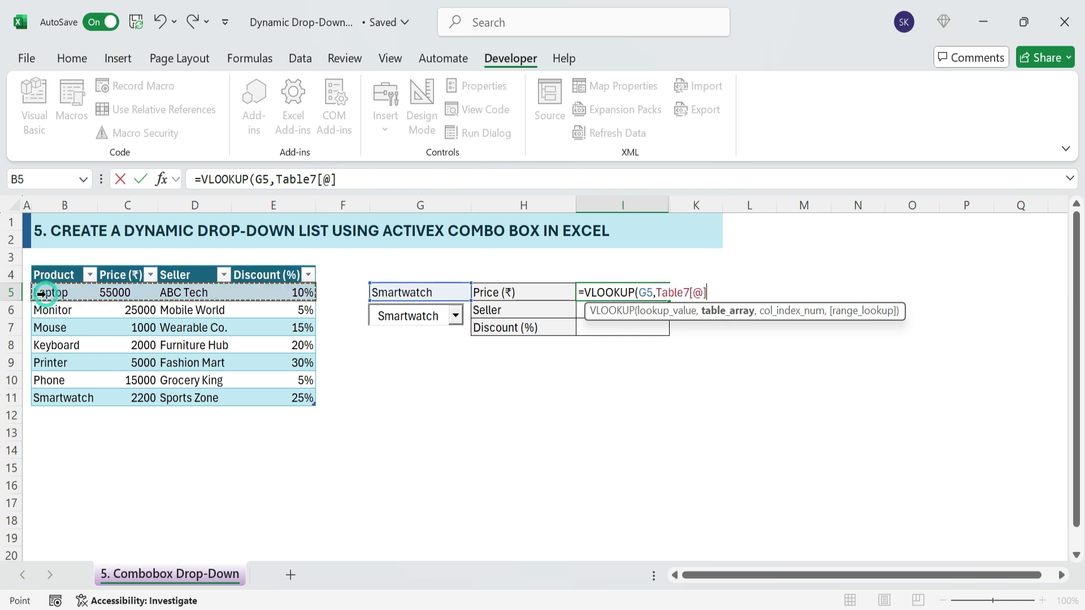
{"action": "left_click", "coordinate": [62, 328]}
{"action": "left_click_drag", "start_coordinate": [47, 275], "coordinate": [104, 395]}
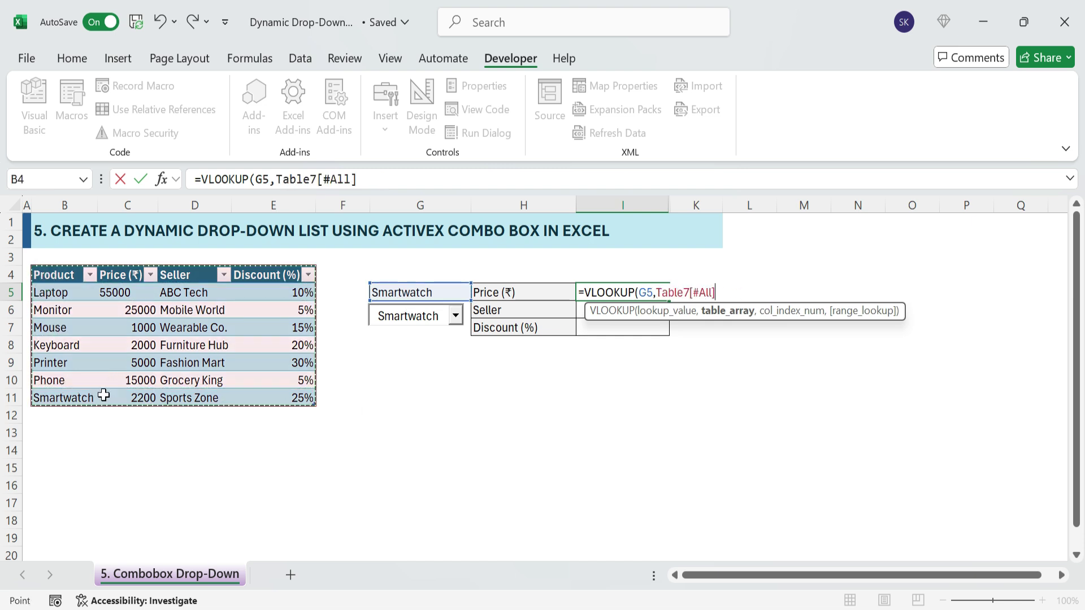
{"action": "type", "text": ","}
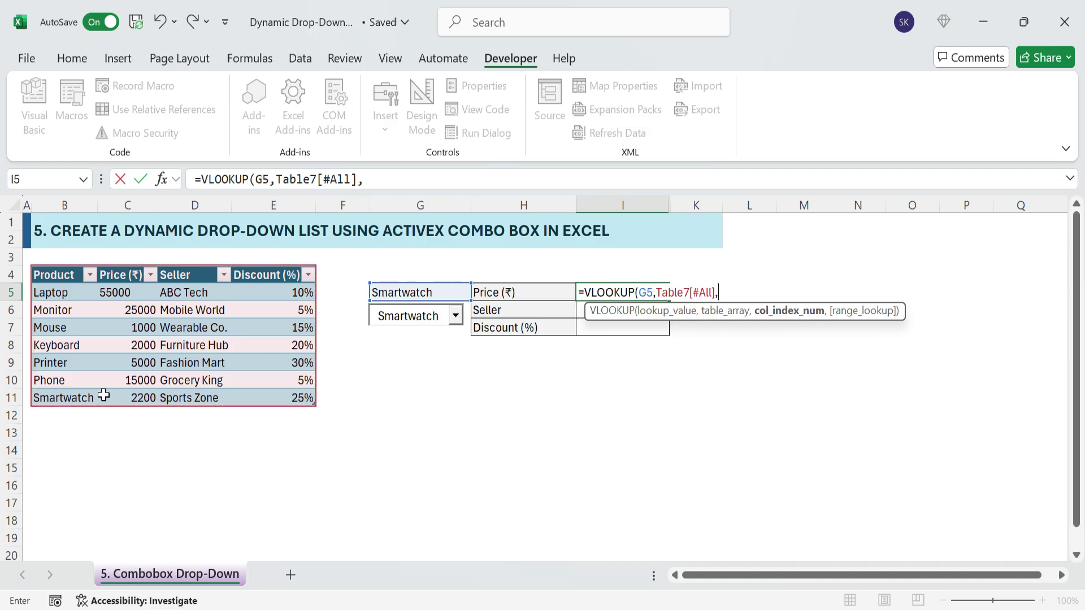
{"action": "type", "text": "2,0"}
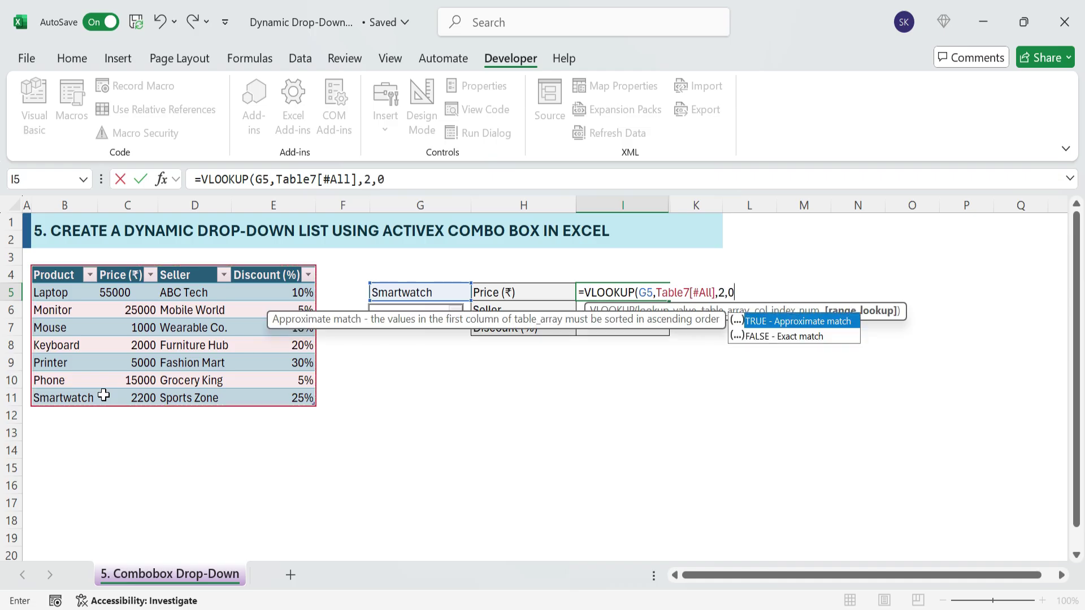
{"action": "key", "text": "Return"}
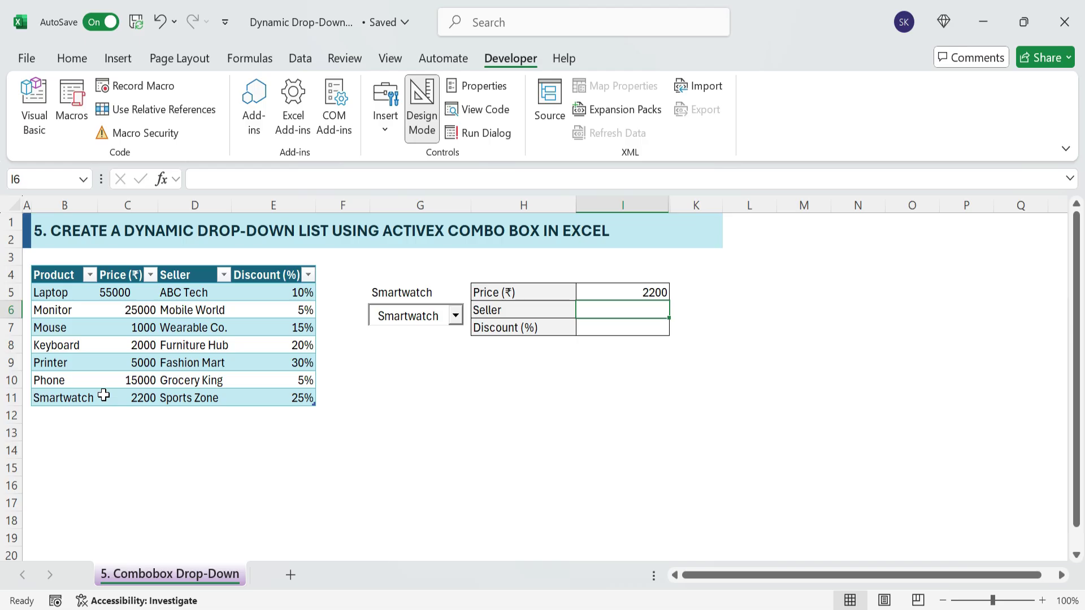
Step: Fill the price formula down to I7 and edit the Seller formula in I6 to look up G5 with column index 3
{"action": "left_click", "coordinate": [639, 294]}
{"action": "left_click_drag", "start_coordinate": [668, 301], "coordinate": [655, 339]}
{"action": "double_click", "coordinate": [634, 306]}
{"action": "left_click_drag", "start_coordinate": [462, 305], "coordinate": [455, 286]}
{"action": "left_click", "coordinate": [757, 328]}
{"action": "key", "text": "Delete"}
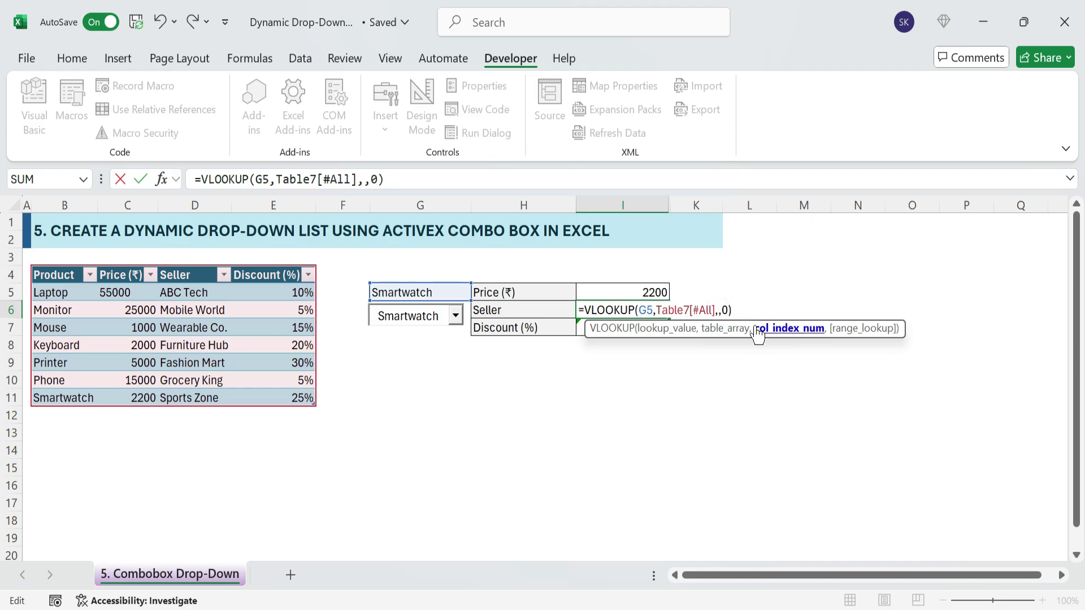
{"action": "type", "text": "2"}
{"action": "key", "text": "Return"}
Step: Edit the Discount formula in I7 to look up G5 with column index 4
{"action": "key", "text": "F2"}
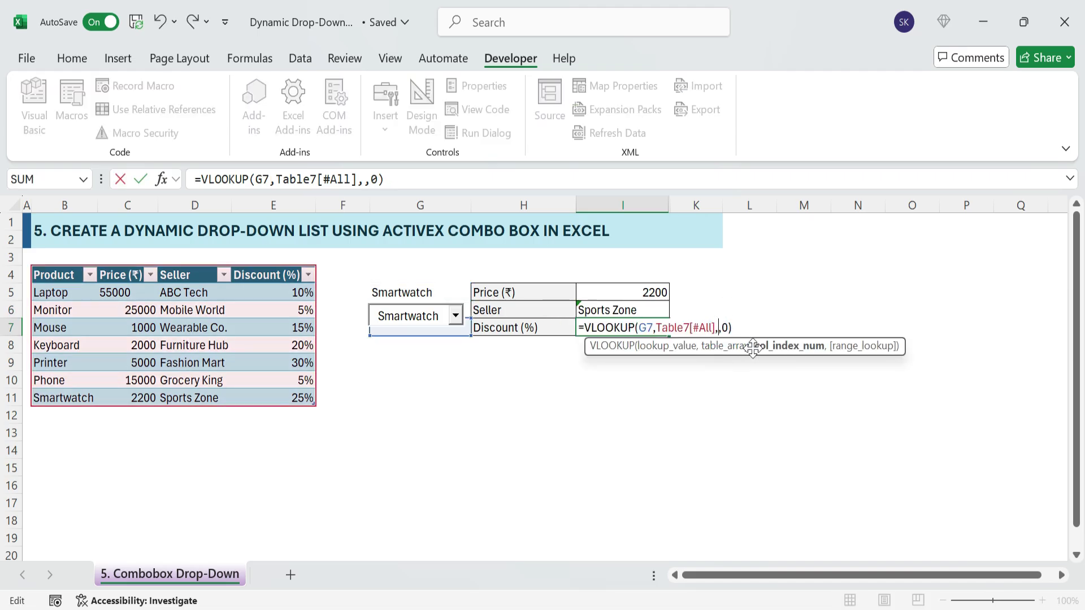
{"action": "left_click_drag", "start_coordinate": [452, 336], "coordinate": [447, 294]}
{"action": "key", "text": "Return"}
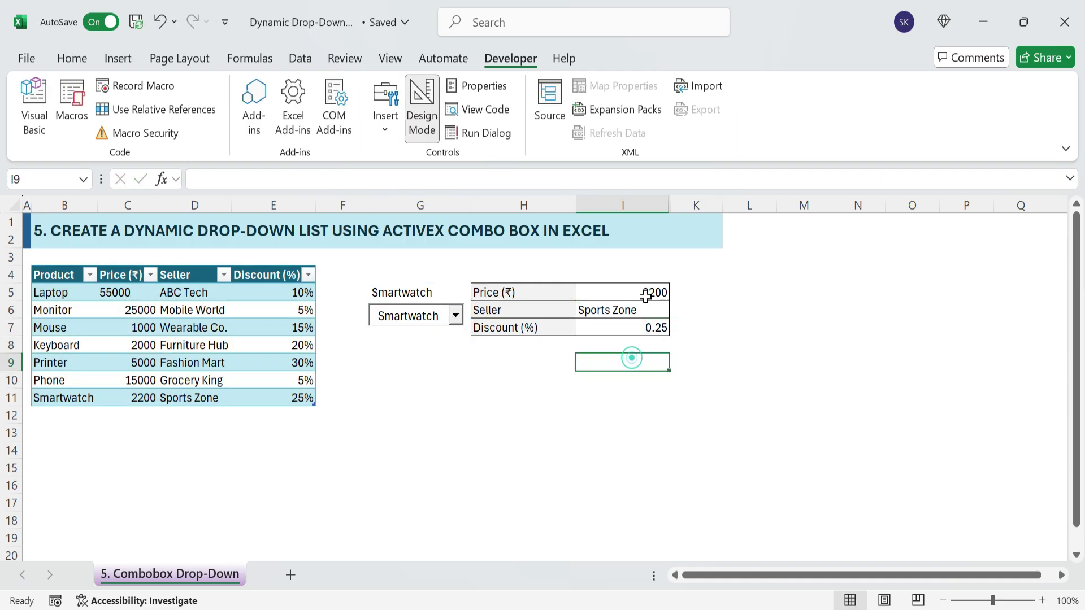
Step: Center I5:I7 horizontally and vertically and format the discount in I7 as a percentage
{"action": "left_click_drag", "start_coordinate": [622, 292], "coordinate": [622, 328]}
{"action": "left_click", "coordinate": [73, 58]}
{"action": "left_click", "coordinate": [338, 92]}
{"action": "left_click", "coordinate": [337, 120]}
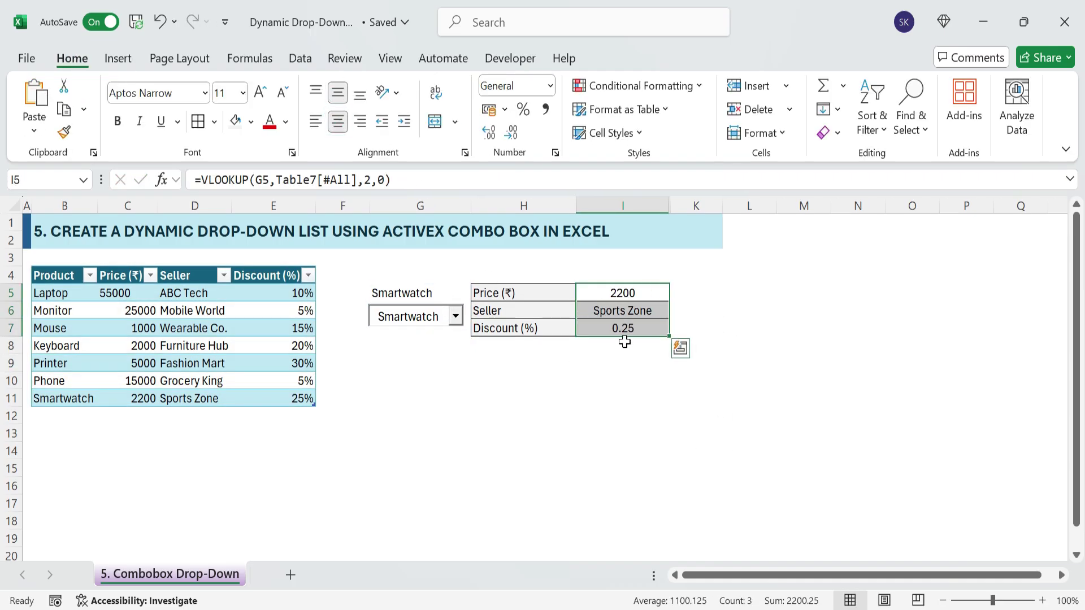
{"action": "left_click", "coordinate": [627, 329]}
{"action": "left_click", "coordinate": [523, 109]}
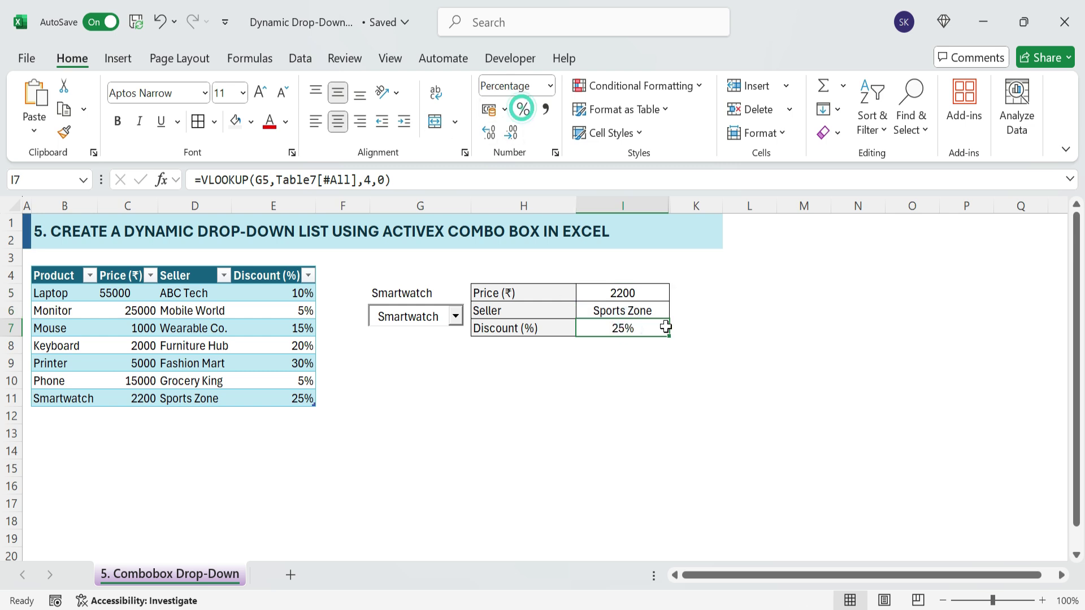
{"action": "left_click", "coordinate": [696, 397]}
Step: Move the combo box back over its linked cell G5 and leave design mode
{"action": "left_click", "coordinate": [438, 327]}
{"action": "left_click_drag", "start_coordinate": [438, 328], "coordinate": [439, 310]}
{"action": "left_click", "coordinate": [455, 378]}
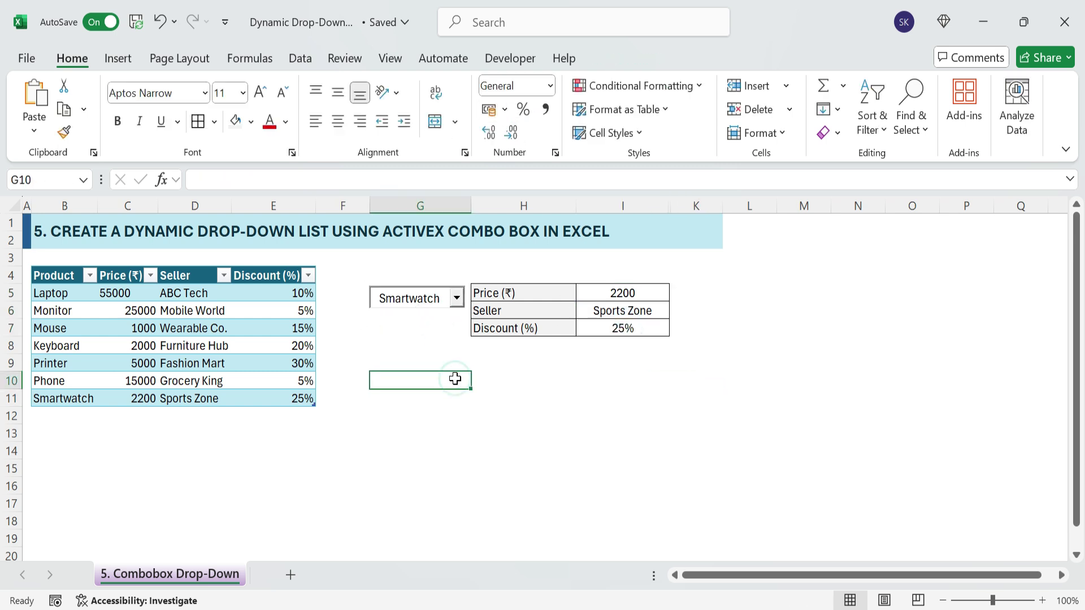
{"action": "left_click", "coordinate": [451, 298]}
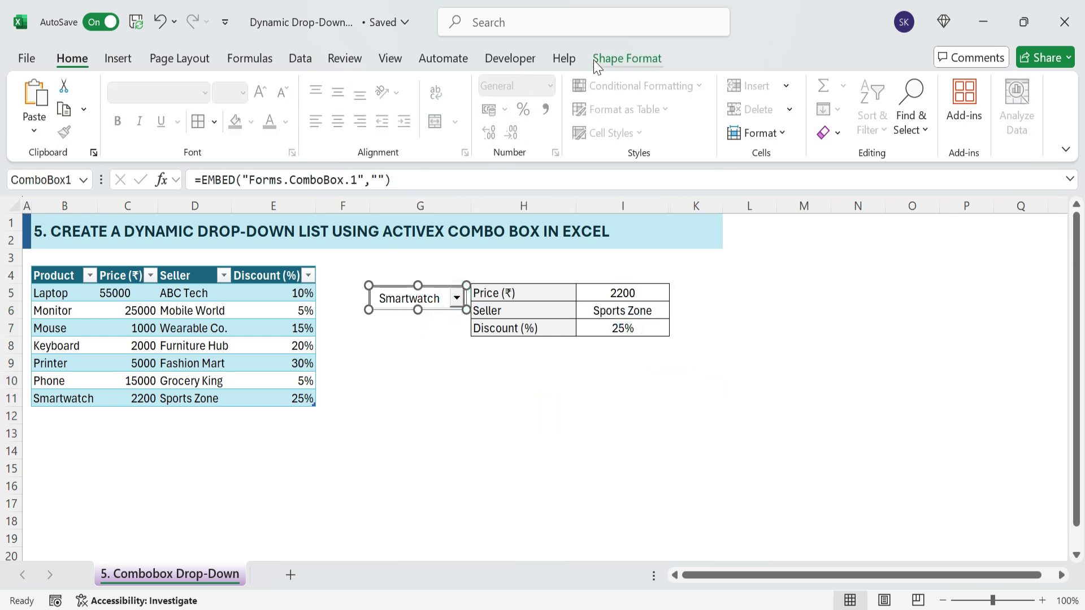
{"action": "left_click", "coordinate": [510, 58]}
{"action": "left_click", "coordinate": [421, 108]}
Step: Test the lookups by choosing Laptop, Mouse, Printer, Phone, Smartwatch and Product one after another in the combo box
{"action": "left_click", "coordinate": [456, 297]}
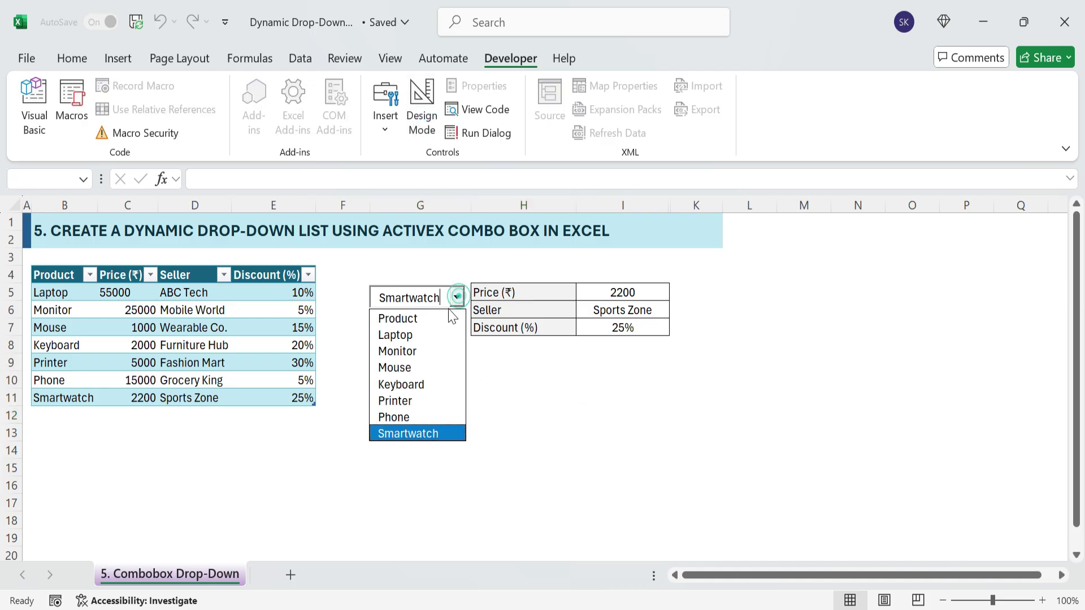
{"action": "left_click", "coordinate": [431, 334]}
{"action": "left_click", "coordinate": [456, 297]}
{"action": "left_click", "coordinate": [426, 368]}
{"action": "left_click", "coordinate": [610, 384]}
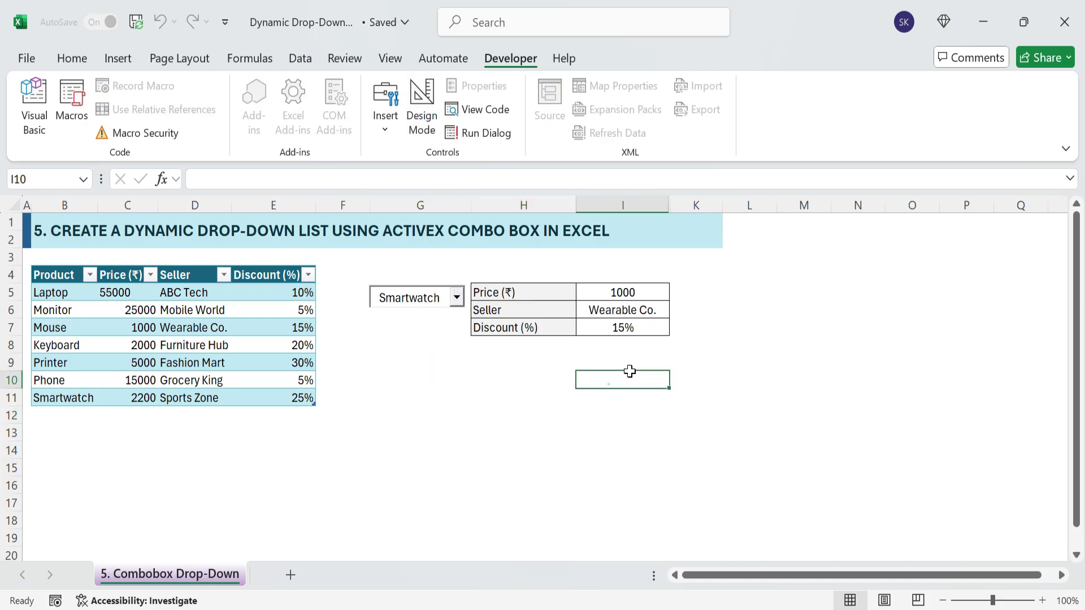
{"action": "left_click", "coordinate": [457, 297]}
{"action": "left_click", "coordinate": [427, 401]}
{"action": "left_click", "coordinate": [456, 297]}
{"action": "left_click", "coordinate": [418, 418]}
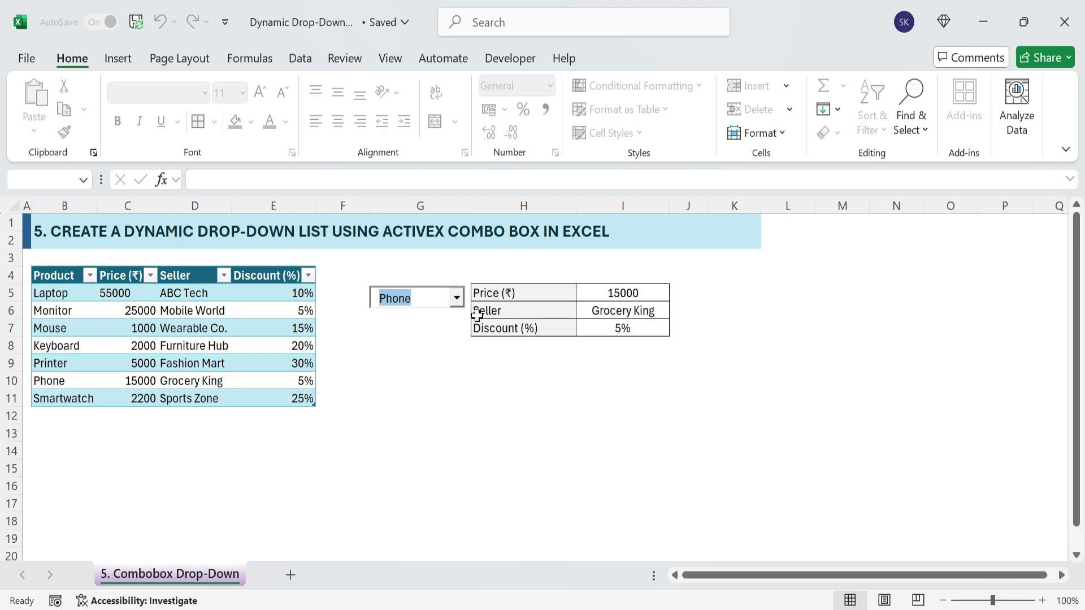
{"action": "left_click", "coordinate": [456, 297]}
{"action": "left_click", "coordinate": [420, 434]}
{"action": "left_click", "coordinate": [456, 297]}
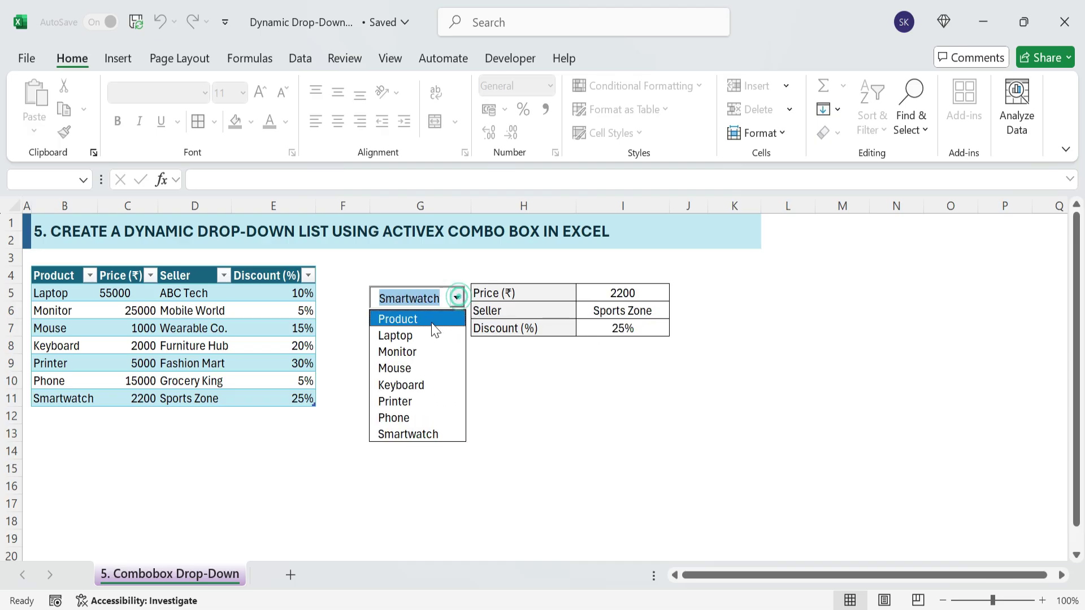
{"action": "left_click", "coordinate": [431, 321]}
{"action": "left_click", "coordinate": [630, 376]}
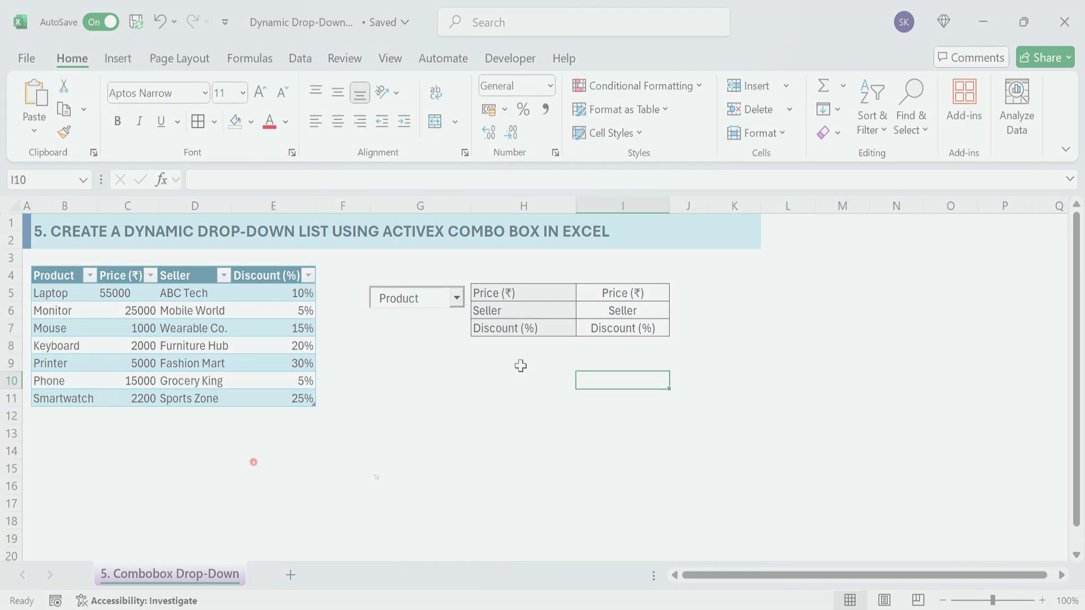